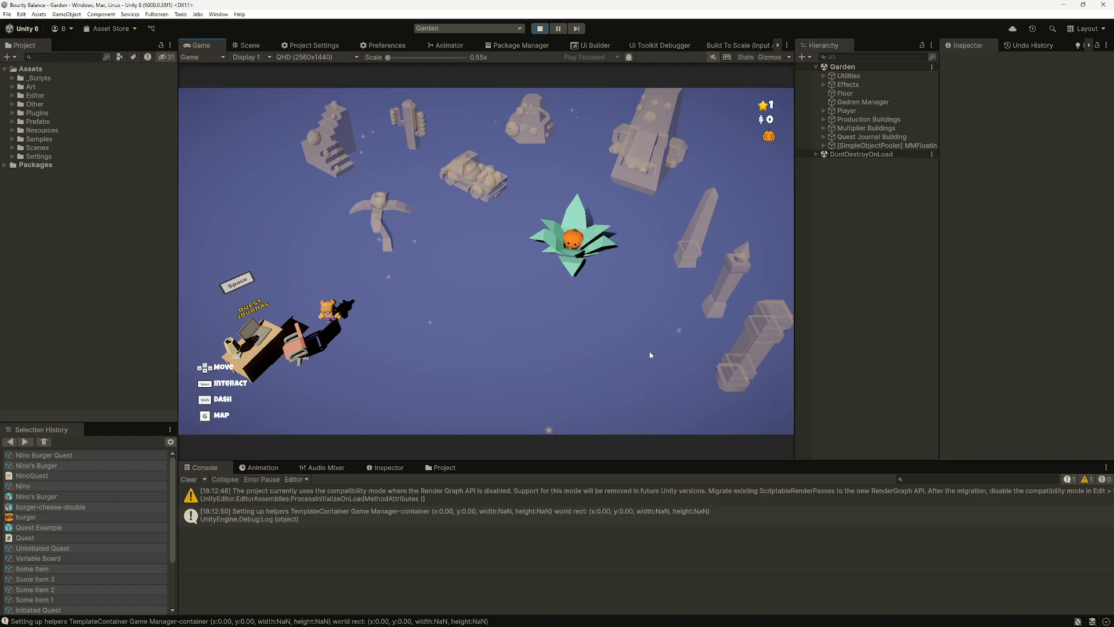
Step: Open the quest journal at its desk in the Garden scene, review the listed quests and close it
{"action": "key", "text": "d"}
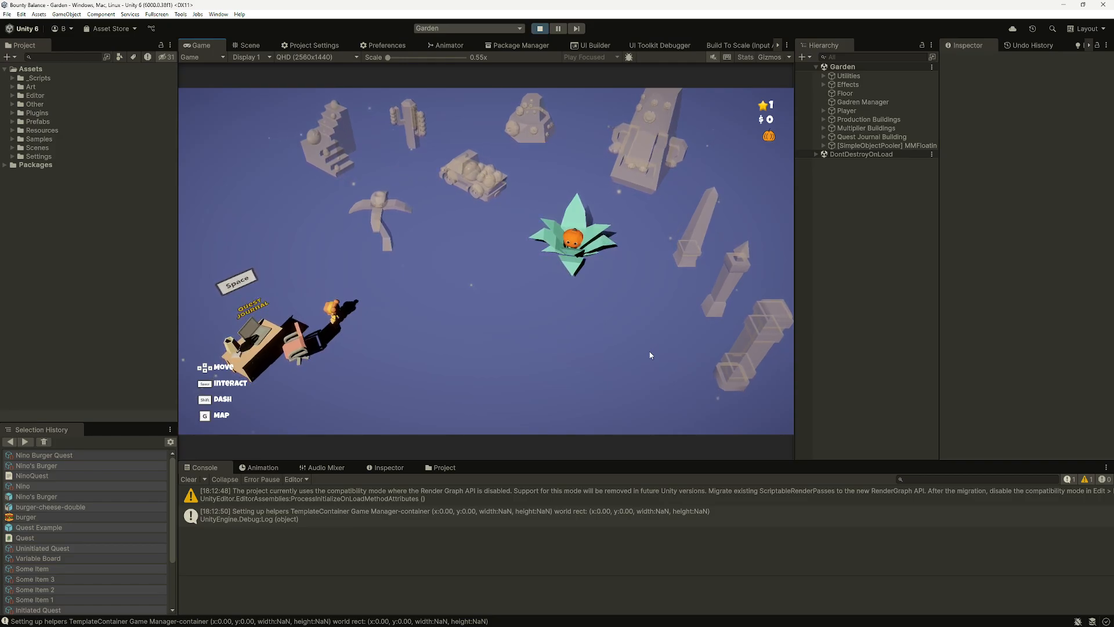
{"action": "key", "text": "space"}
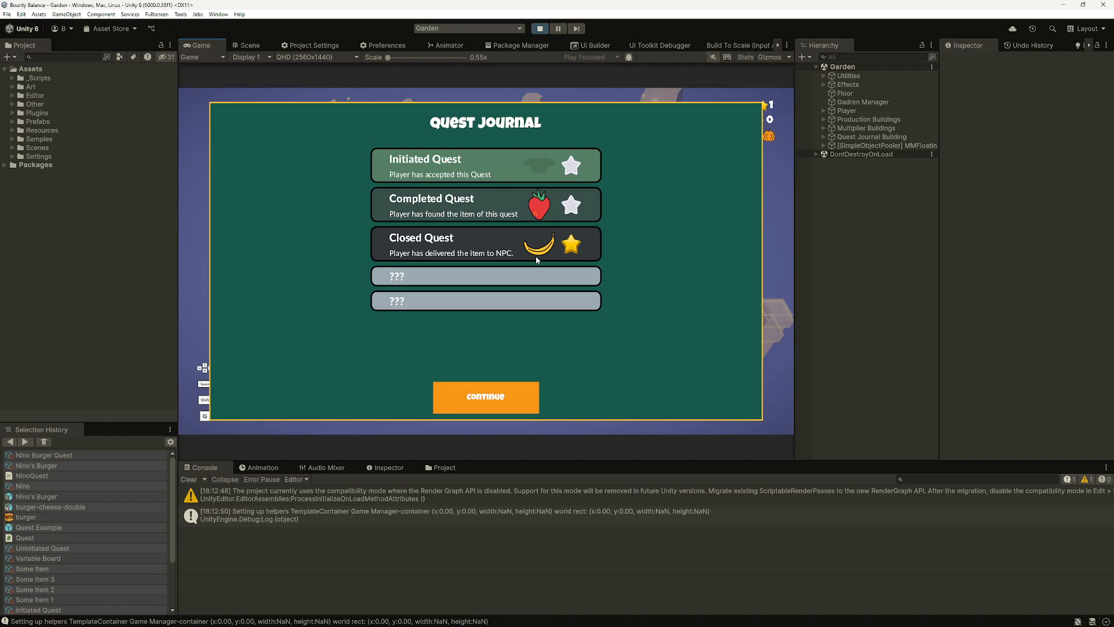
{"action": "left_click", "coordinate": [527, 404]}
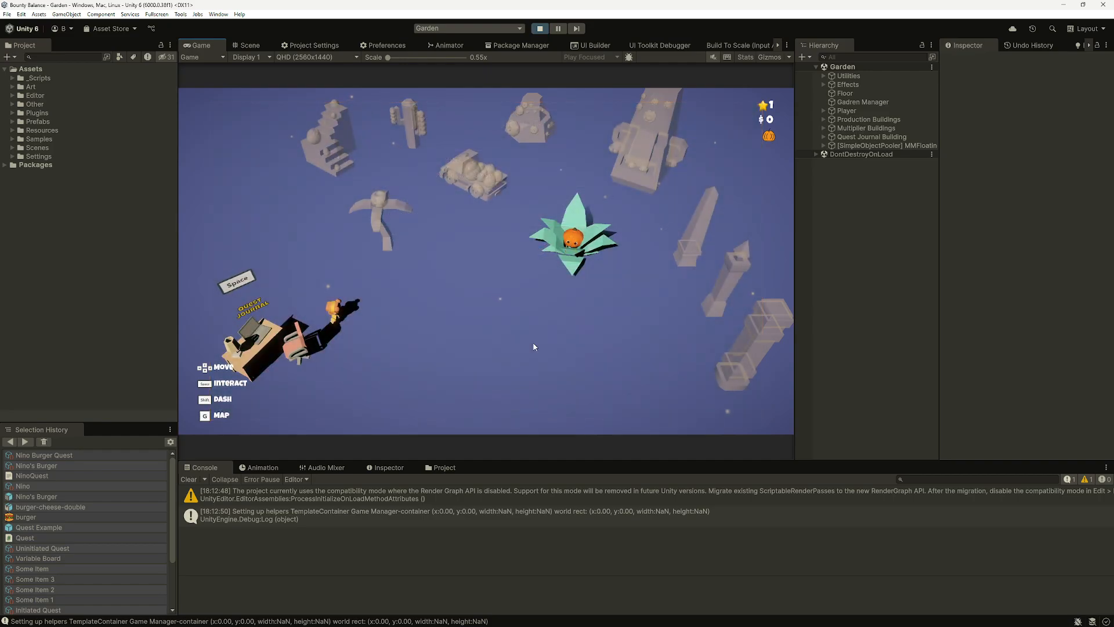
Step: Walk the player away from the garden's journal desk, reopen the quest journal from there and close it
{"action": "key", "text": "w"}
{"action": "key", "text": "a"}
{"action": "key", "text": "s"}
{"action": "key", "text": "d"}
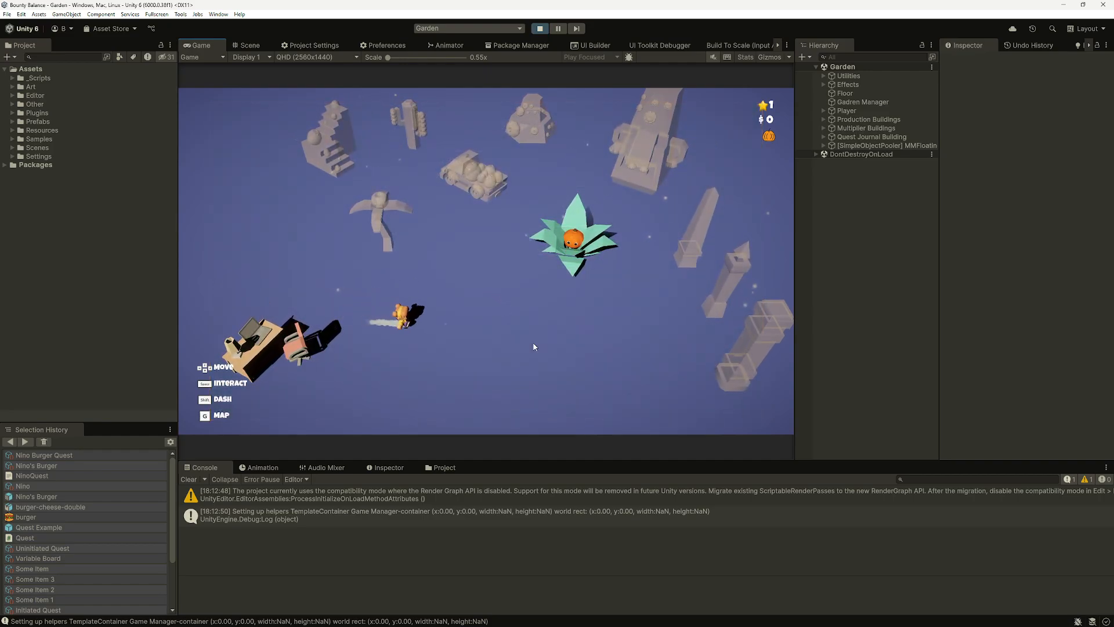
{"action": "key", "text": "a"}
{"action": "key", "text": "d"}
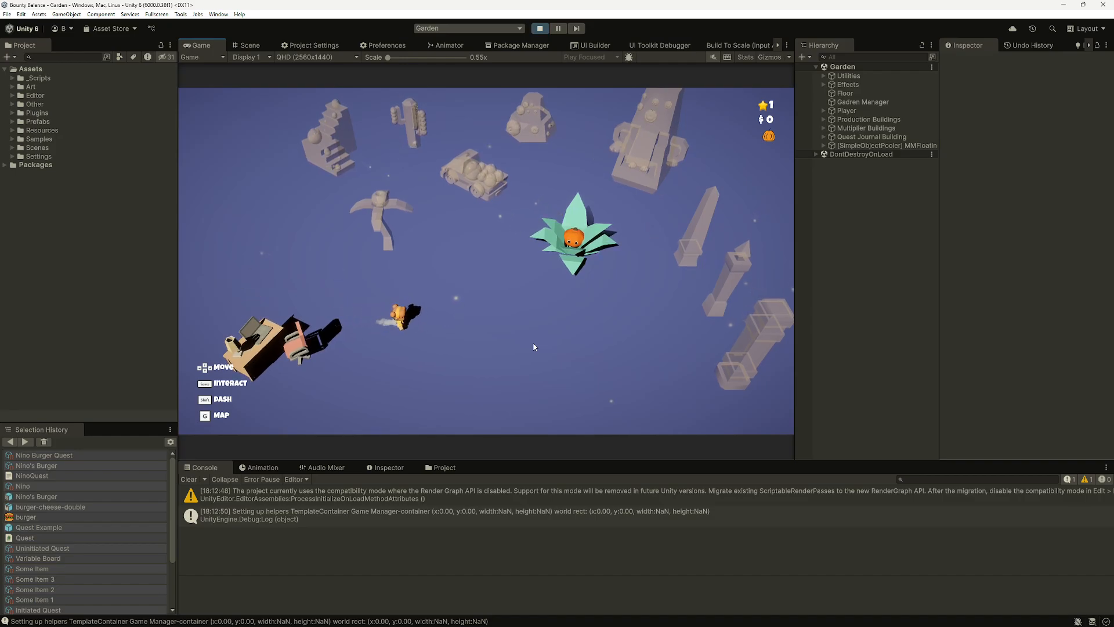
{"action": "key", "text": "space"}
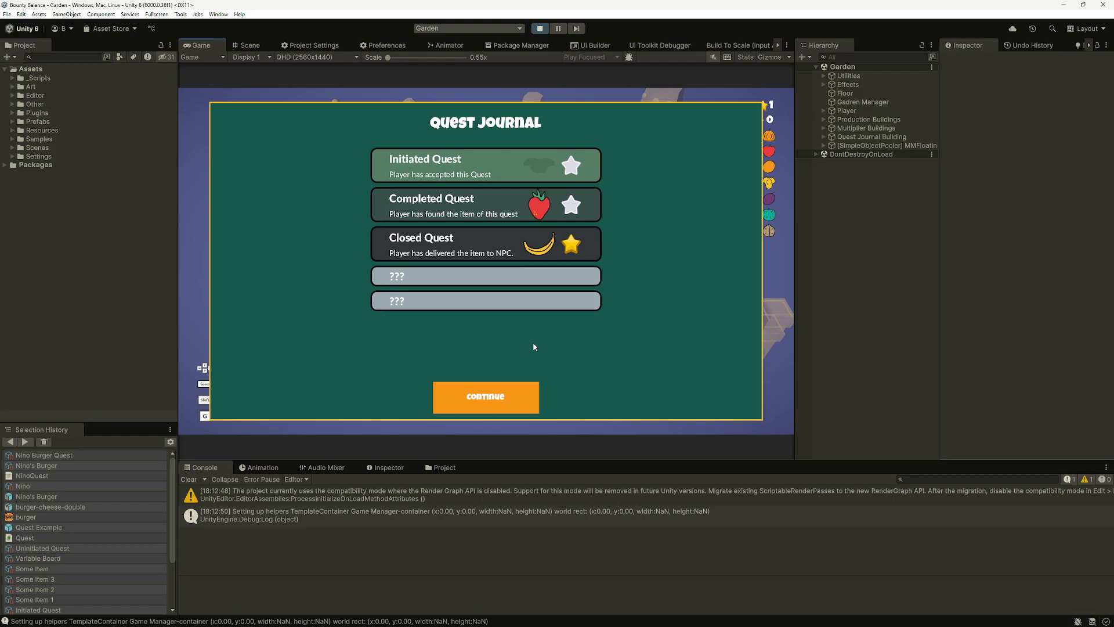
{"action": "key", "text": "space"}
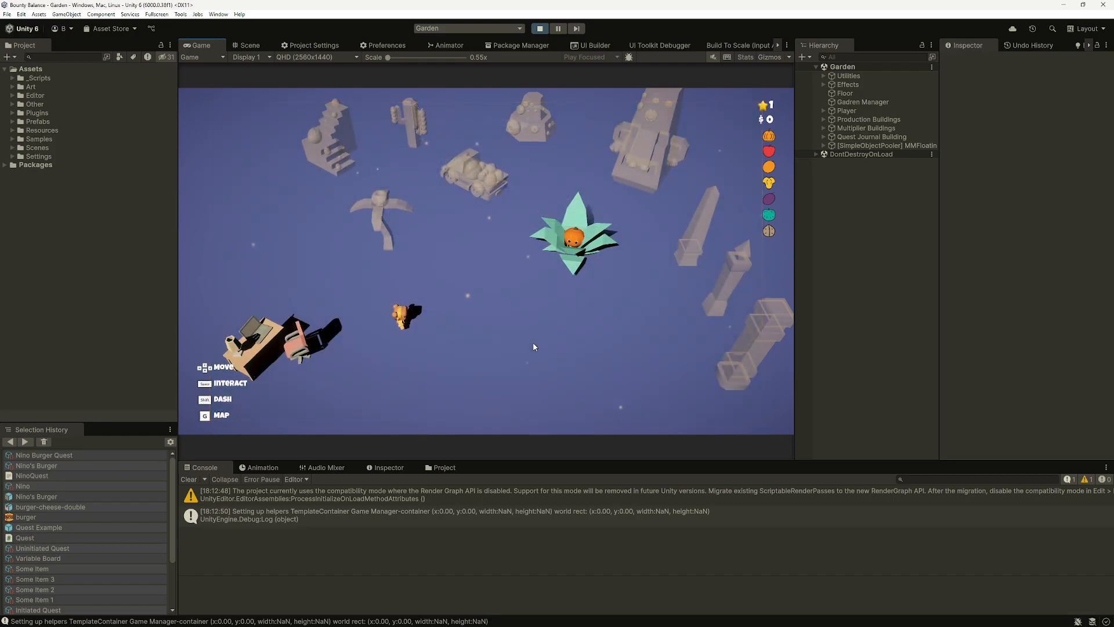
Step: Travel from the garden to the map and try to talk to Nino
{"action": "key", "text": "g"}
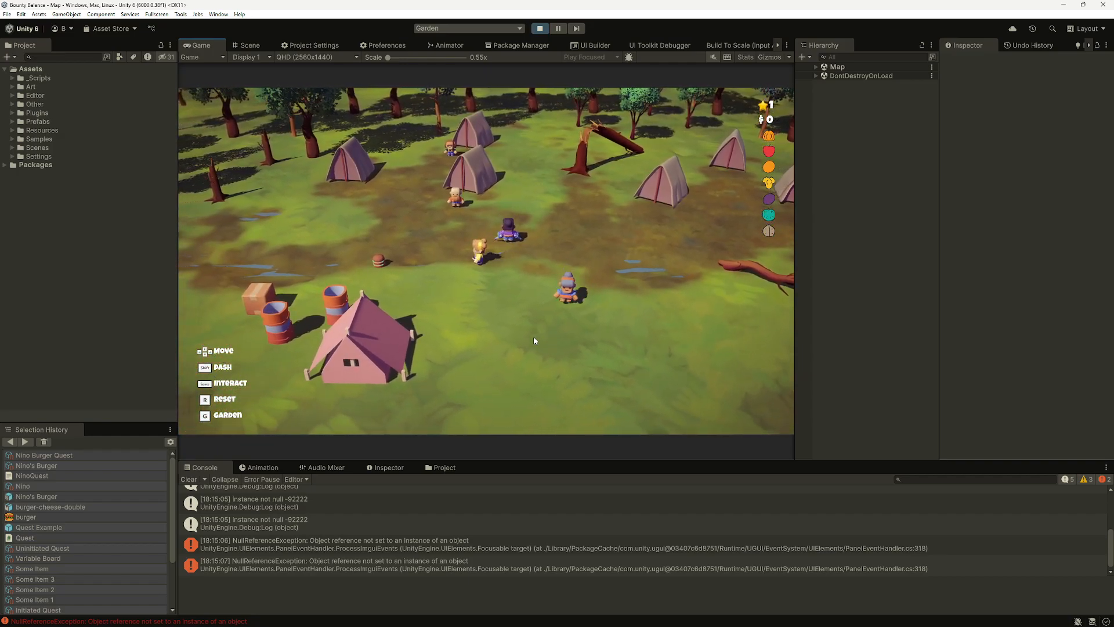
{"action": "key", "text": "a"}
{"action": "key", "text": "d"}
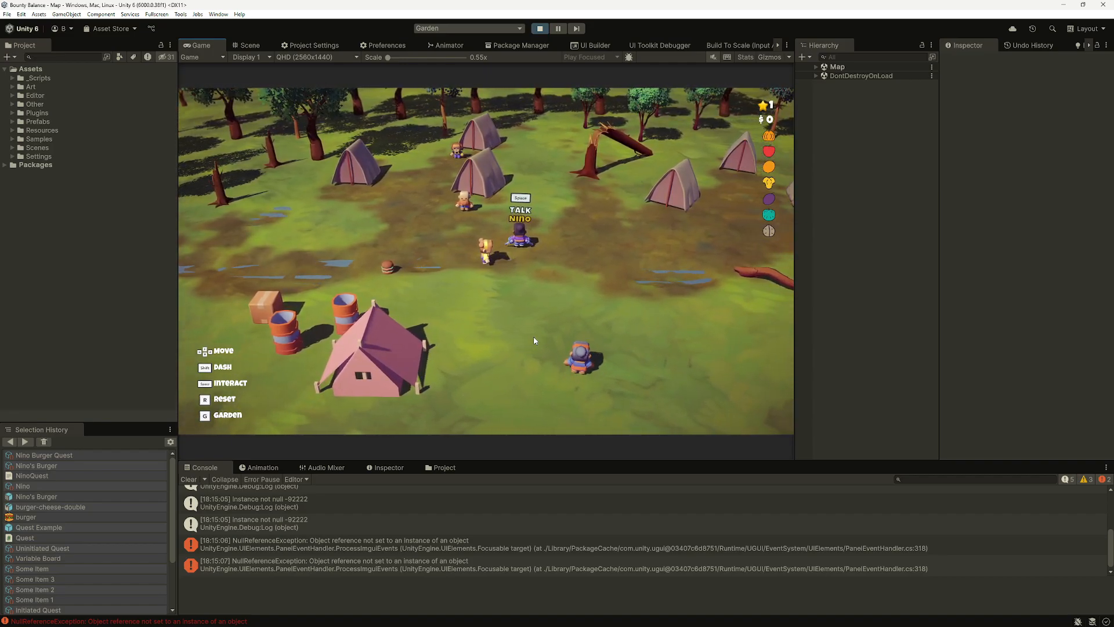
{"action": "key", "text": "space"}
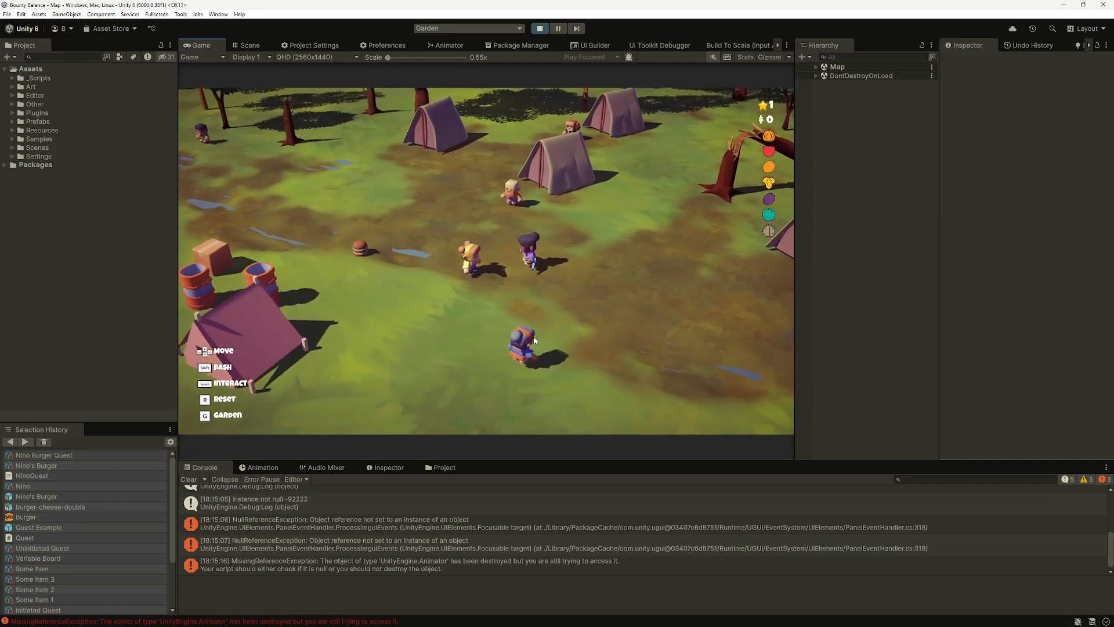
Step: Stop the Garden playtest and start a new one from the Map scene
{"action": "left_click", "coordinate": [540, 28]}
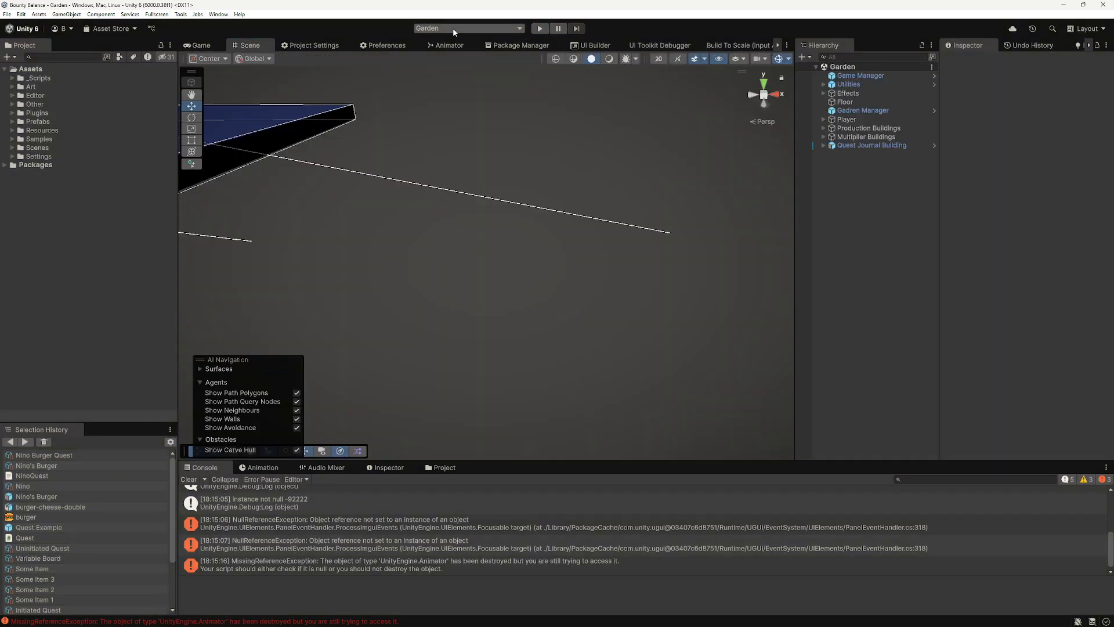
{"action": "left_click", "coordinate": [452, 28]}
{"action": "left_click", "coordinate": [438, 68]}
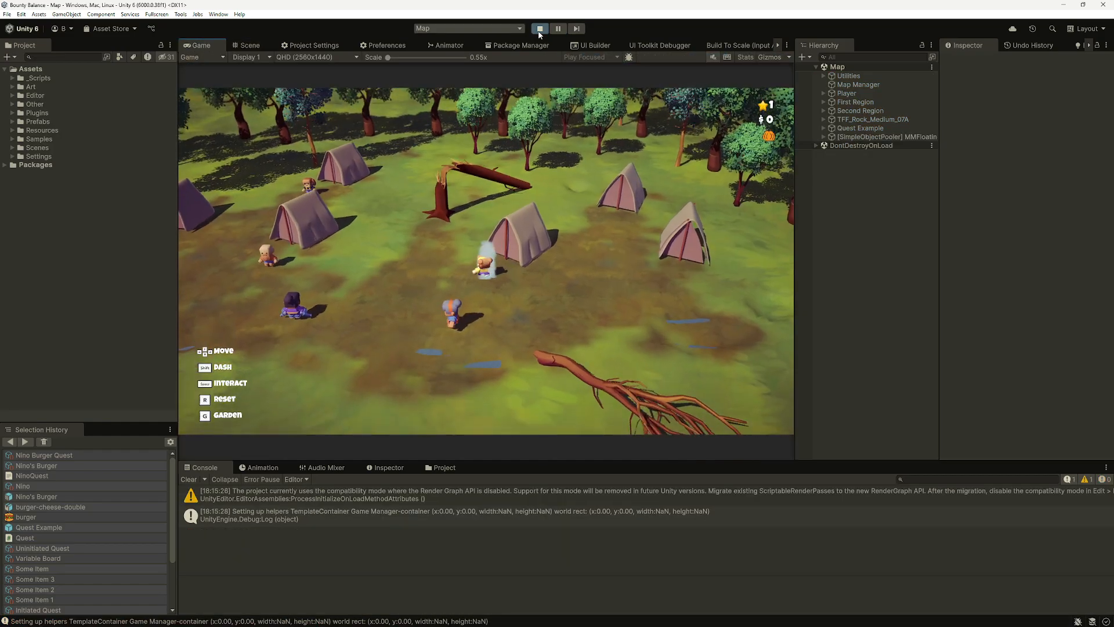
Step: Walk the player toward Nino and Ola on the map, review the quest journal and close it
{"action": "key", "text": "Down"}
{"action": "key", "text": "Left"}
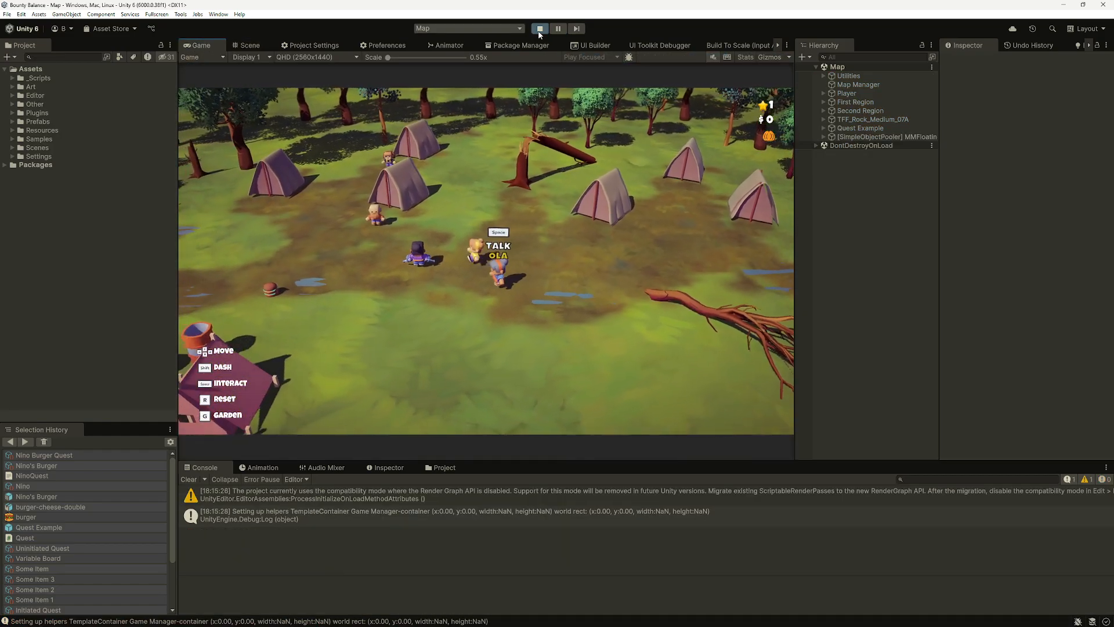
{"action": "key", "text": "j"}
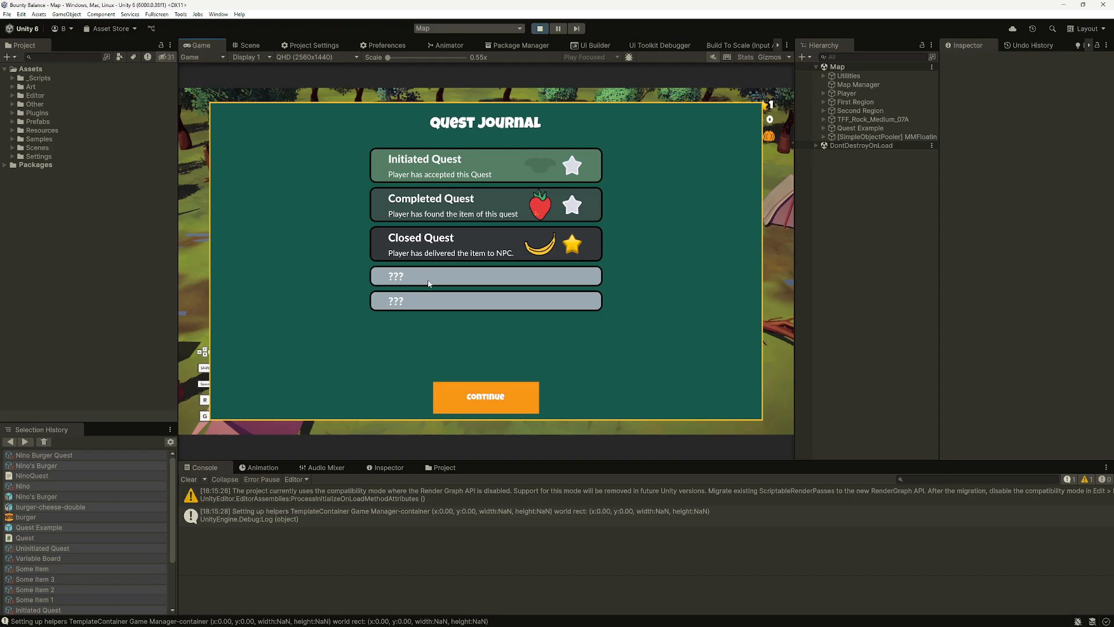
{"action": "left_click", "coordinate": [484, 400]}
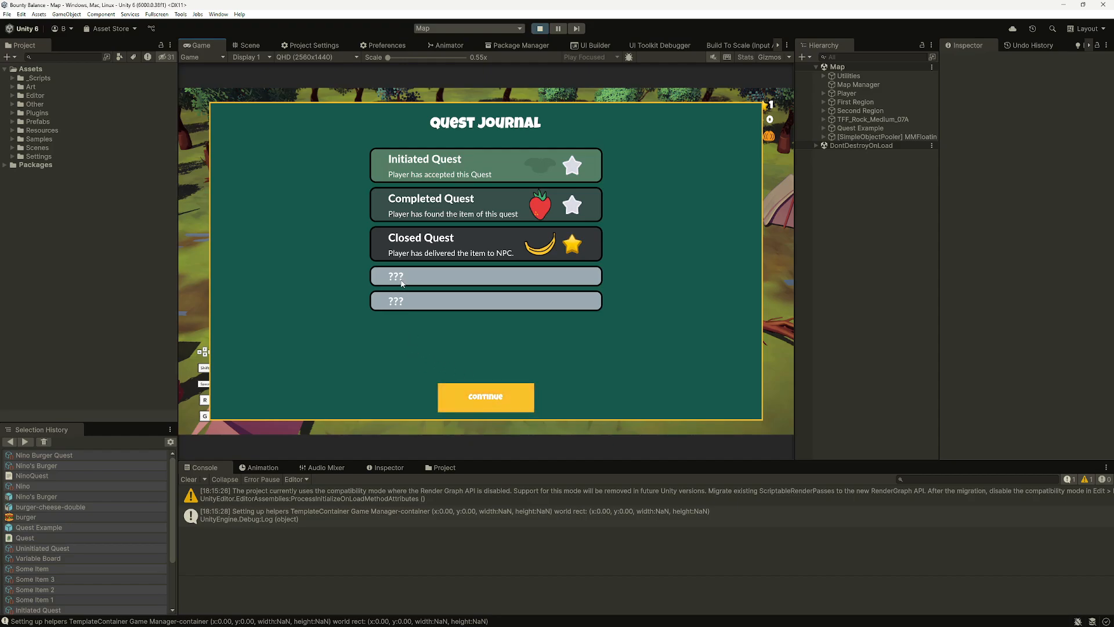
{"action": "left_click", "coordinate": [485, 397]}
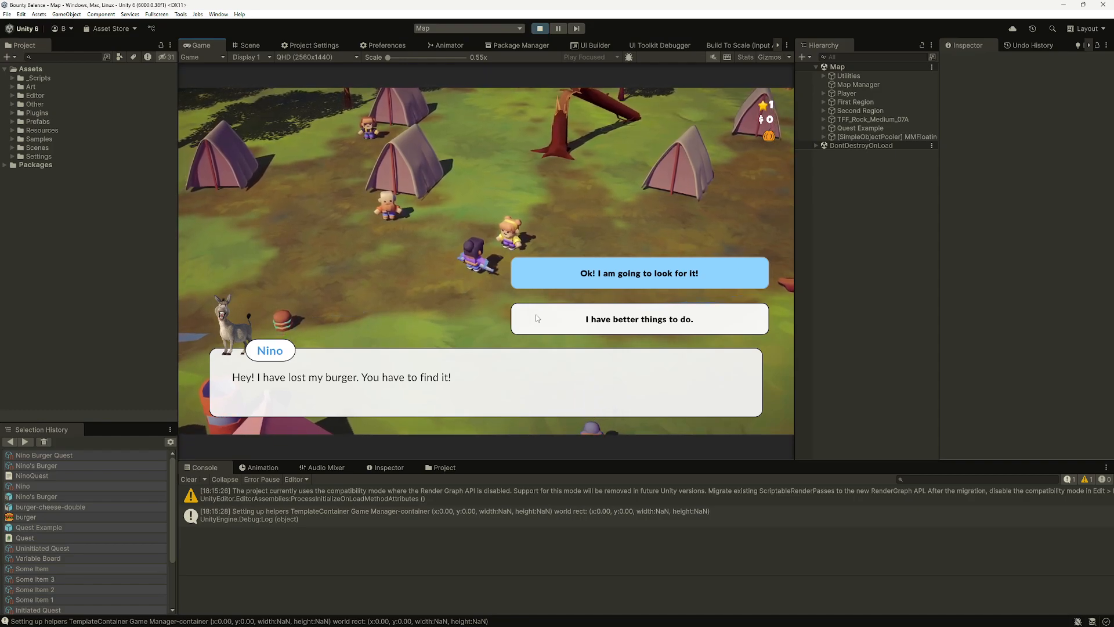
Step: Accept Nino's burger quest with "Ok! I am going to look for it!" and check its entry in the quest journal
{"action": "key", "text": "Return"}
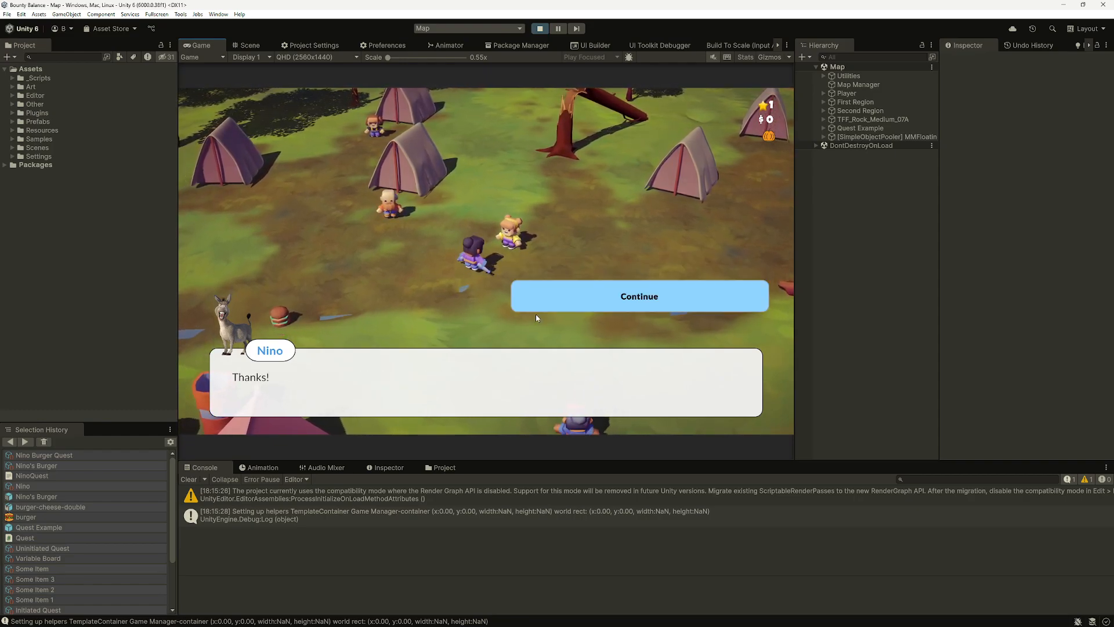
{"action": "key", "text": "Return"}
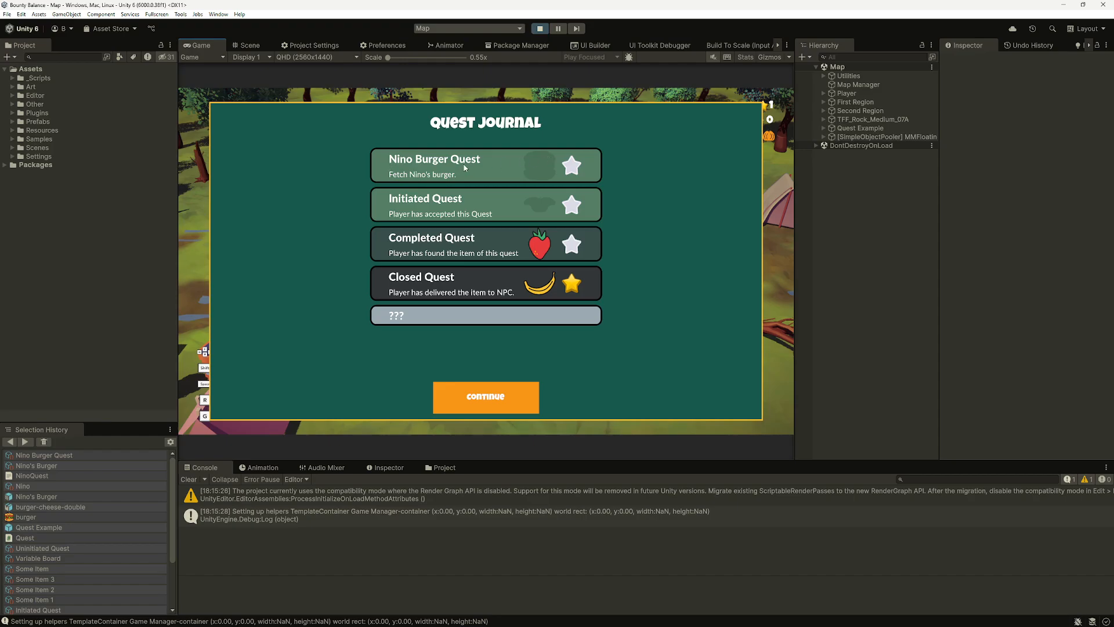
{"action": "left_click", "coordinate": [516, 386]}
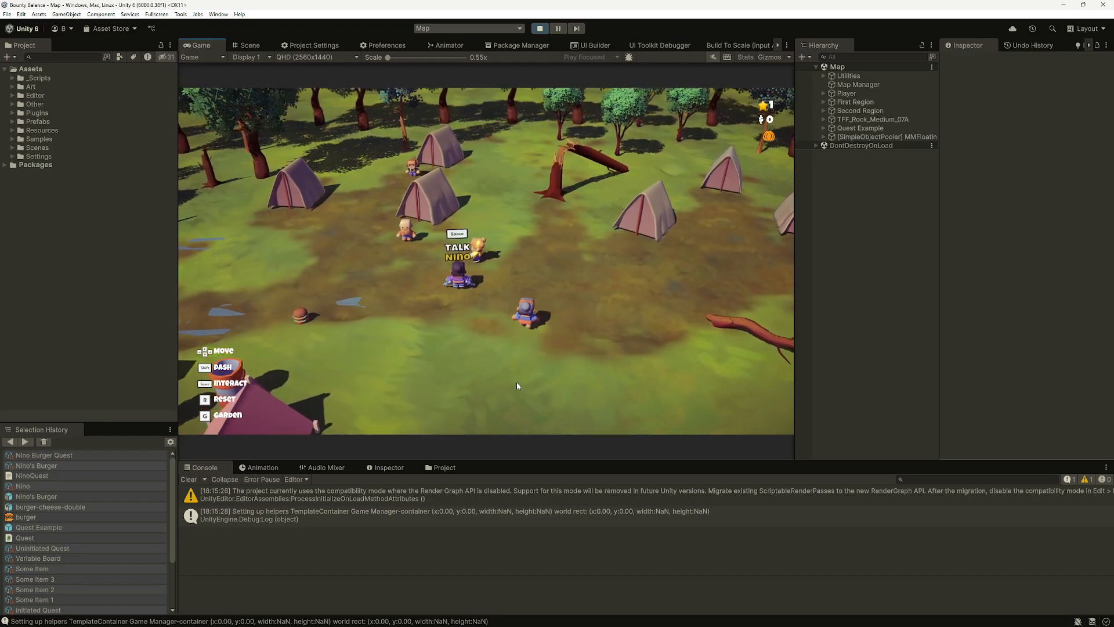
Step: Walk the player to Nino's burger near the pink tent and pick it up
{"action": "key", "text": "a"}
{"action": "key", "text": "s"}
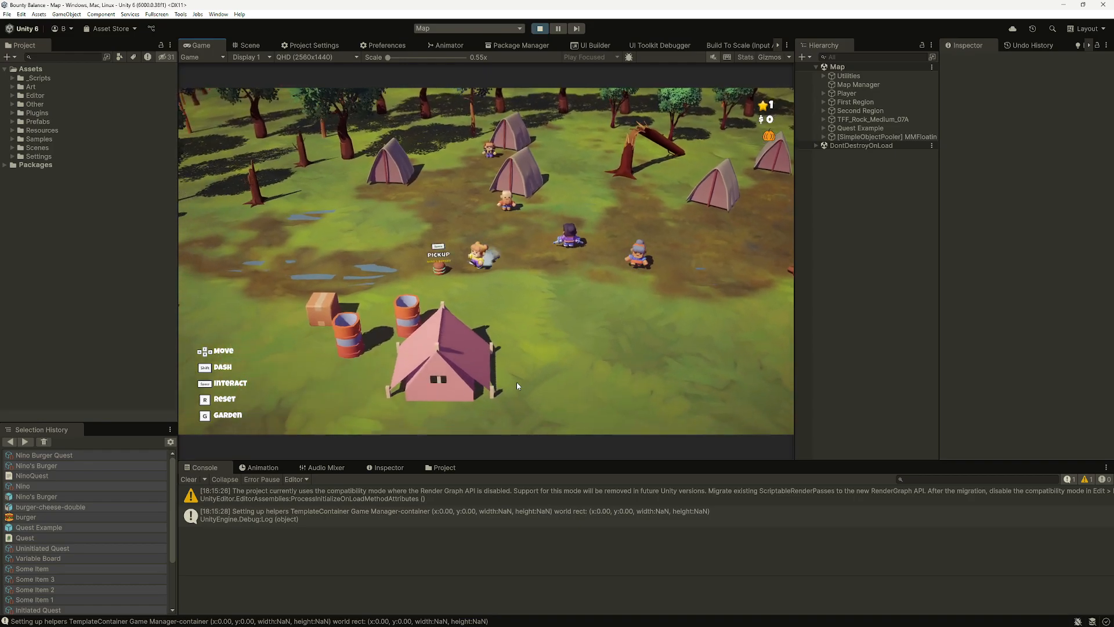
{"action": "key", "text": "space"}
{"action": "key", "text": "d"}
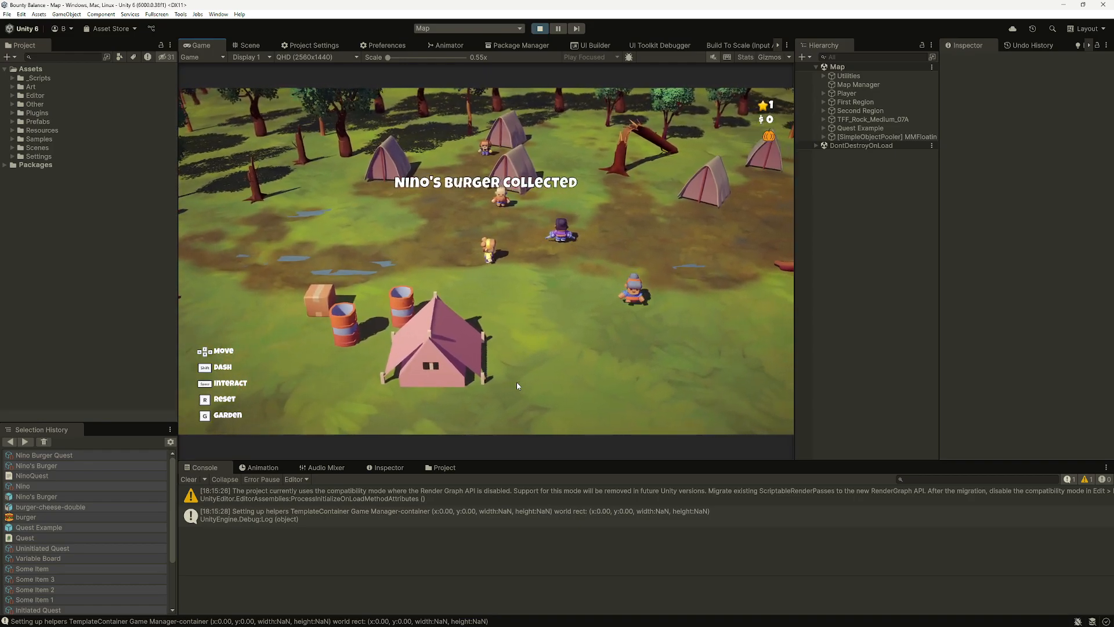
Step: Check the Nino Burger Quest entry in the quest journal with the burger in hand, and close the journal
{"action": "key", "text": "s"}
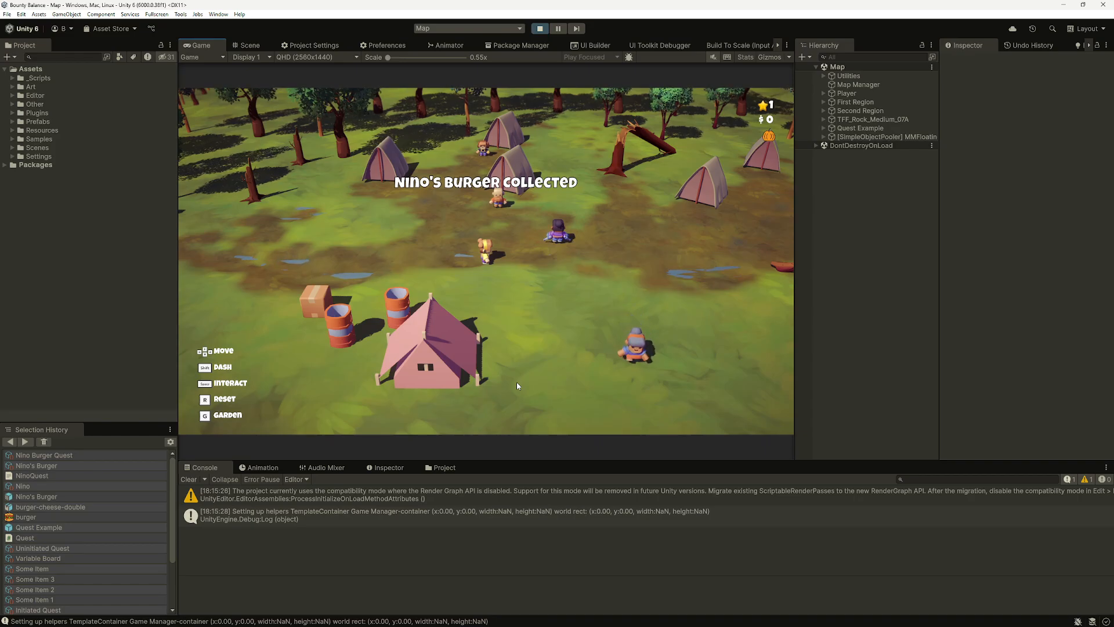
{"action": "key", "text": "w"}
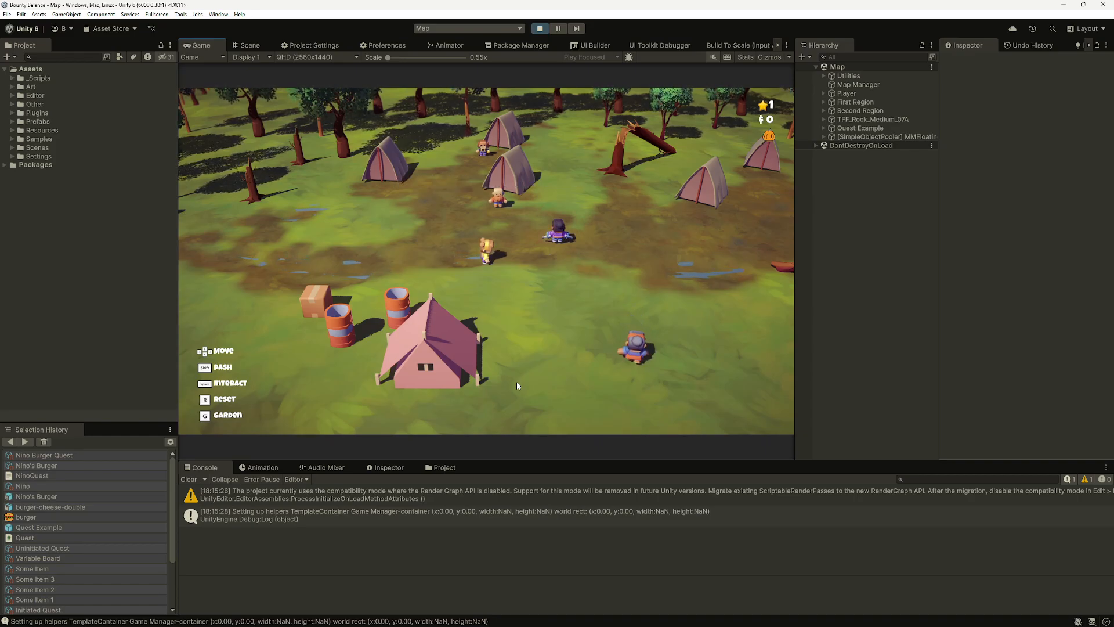
{"action": "key", "text": "w"}
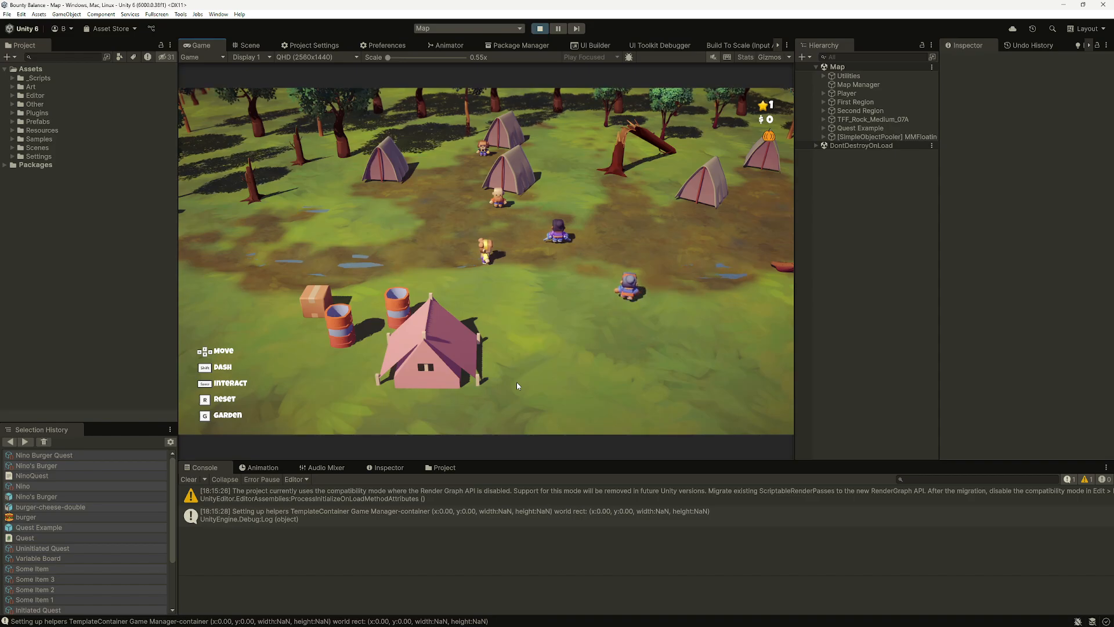
{"action": "key", "text": "w"}
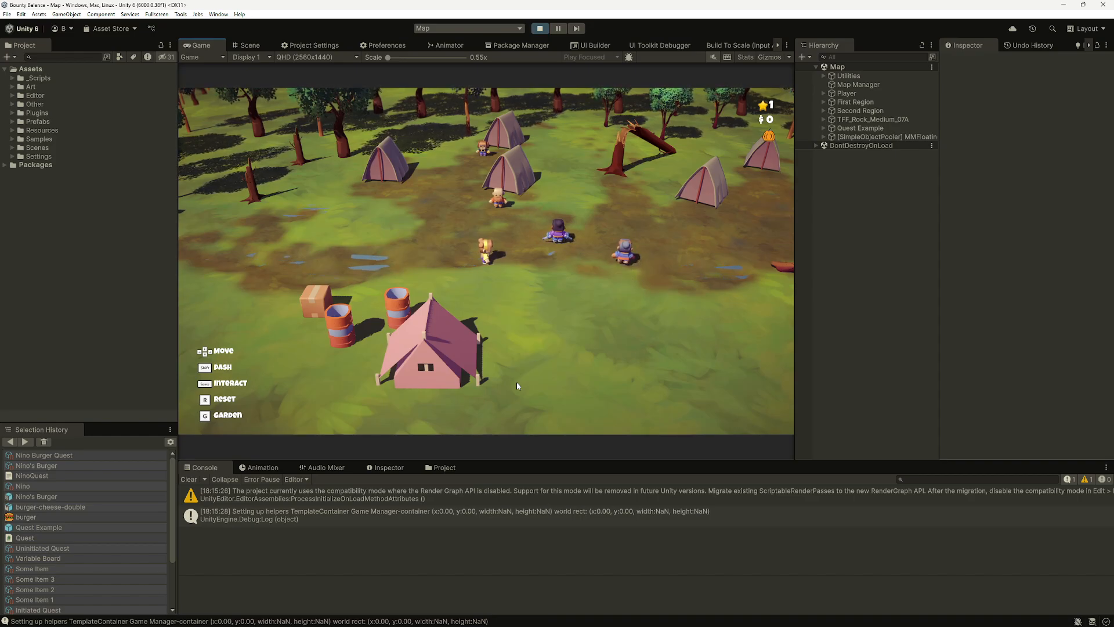
{"action": "key", "text": "s"}
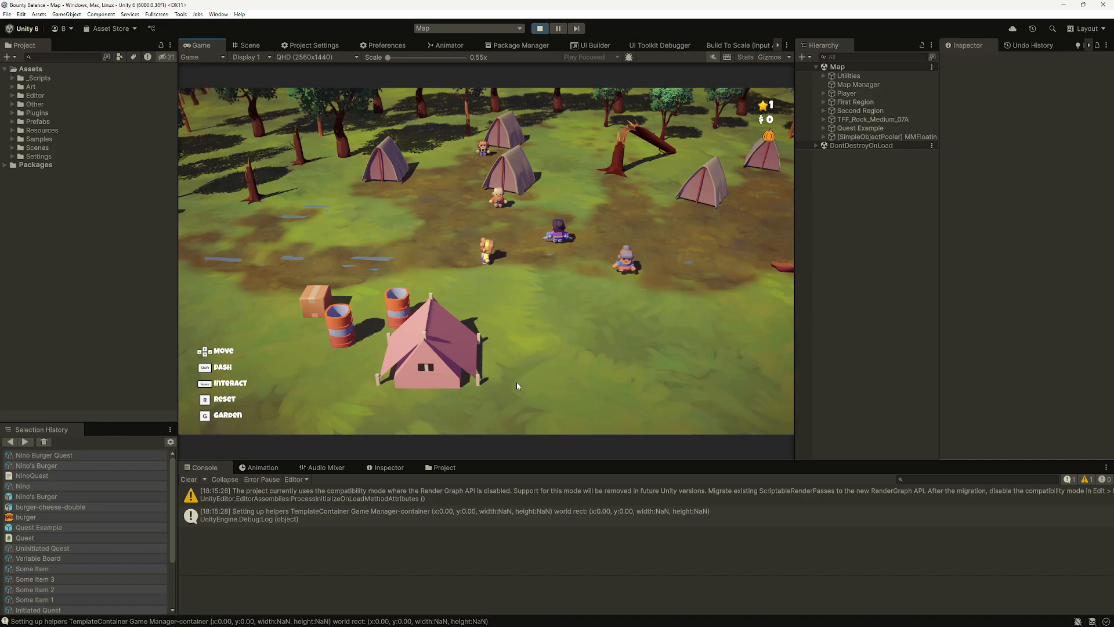
{"action": "key", "text": "j"}
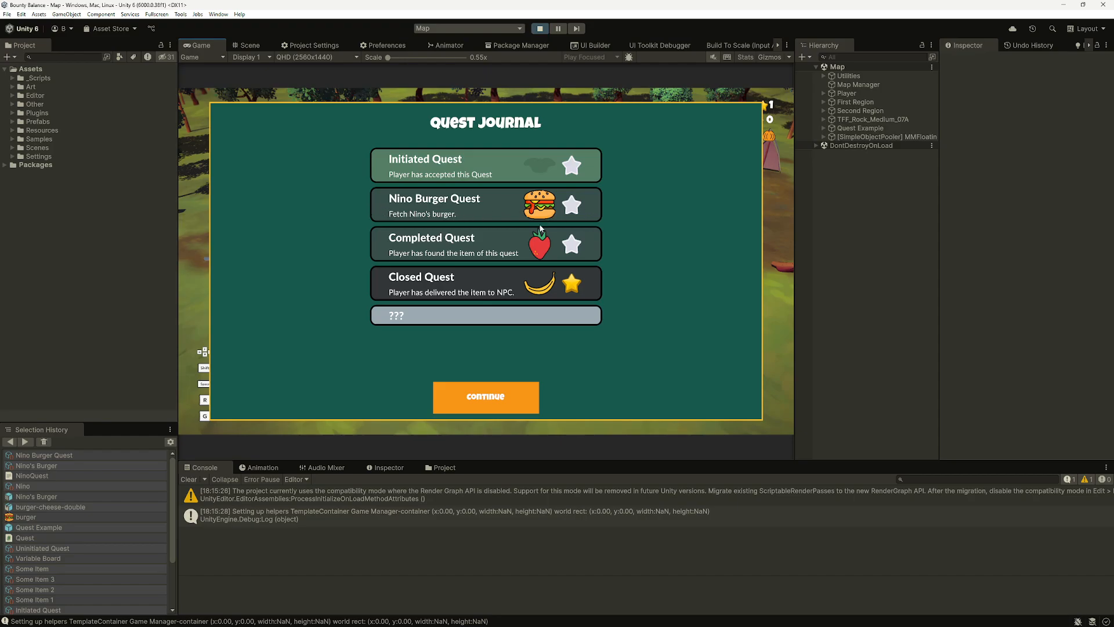
{"action": "left_click", "coordinate": [524, 404]}
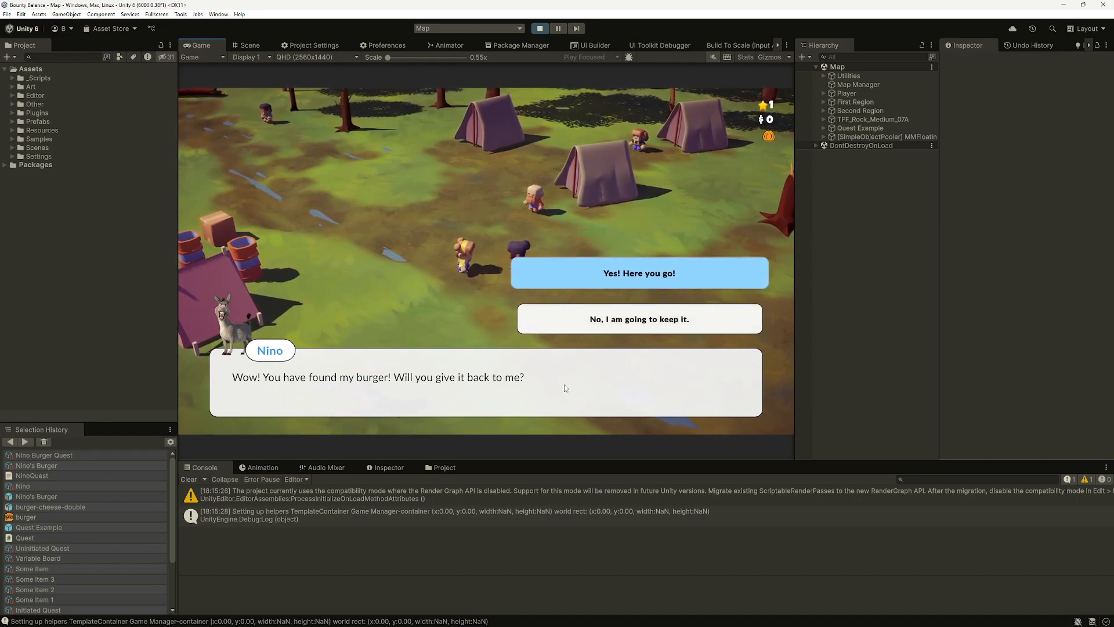
Step: Give the burger back to Nino with the answer "Yes! Here you go!" and finish the conversation
{"action": "key", "text": "Down"}
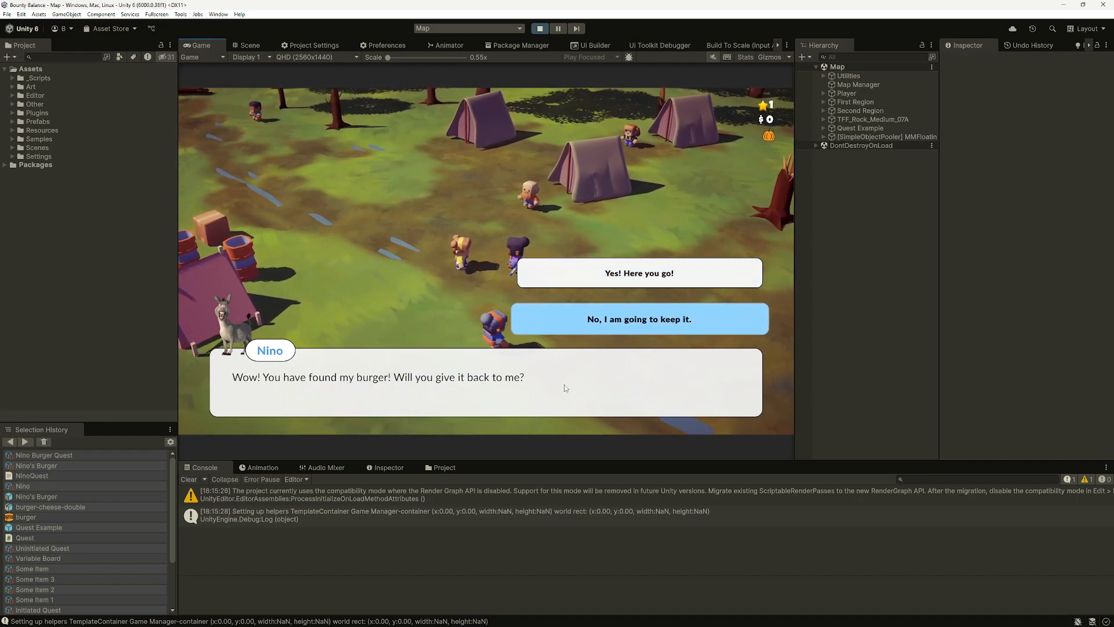
{"action": "key", "text": "Up"}
{"action": "key", "text": "Return"}
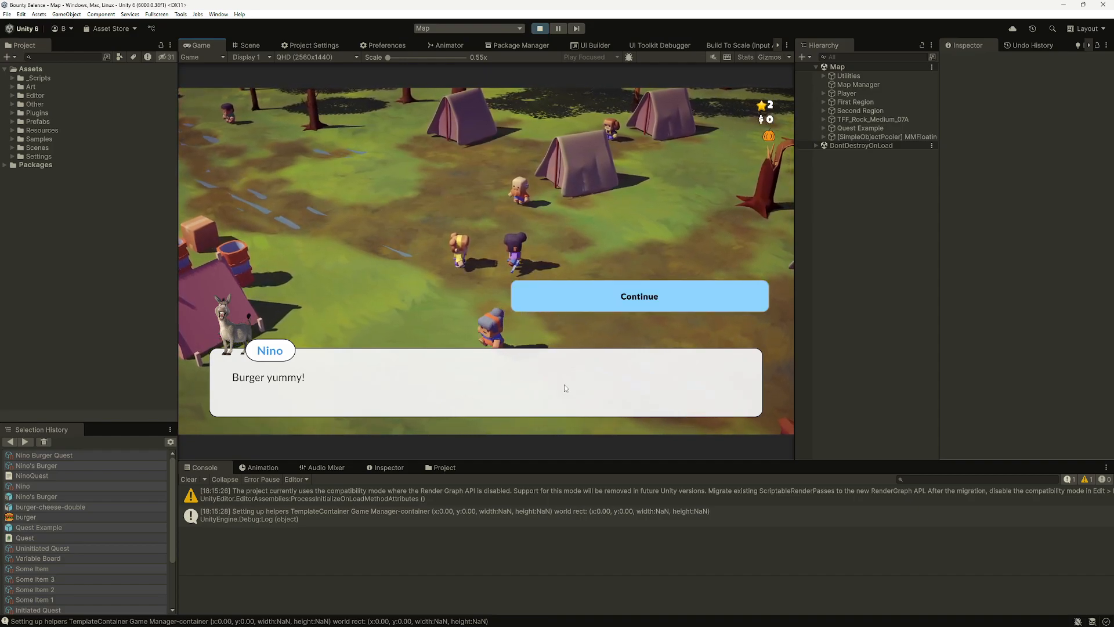
{"action": "key", "text": "Return"}
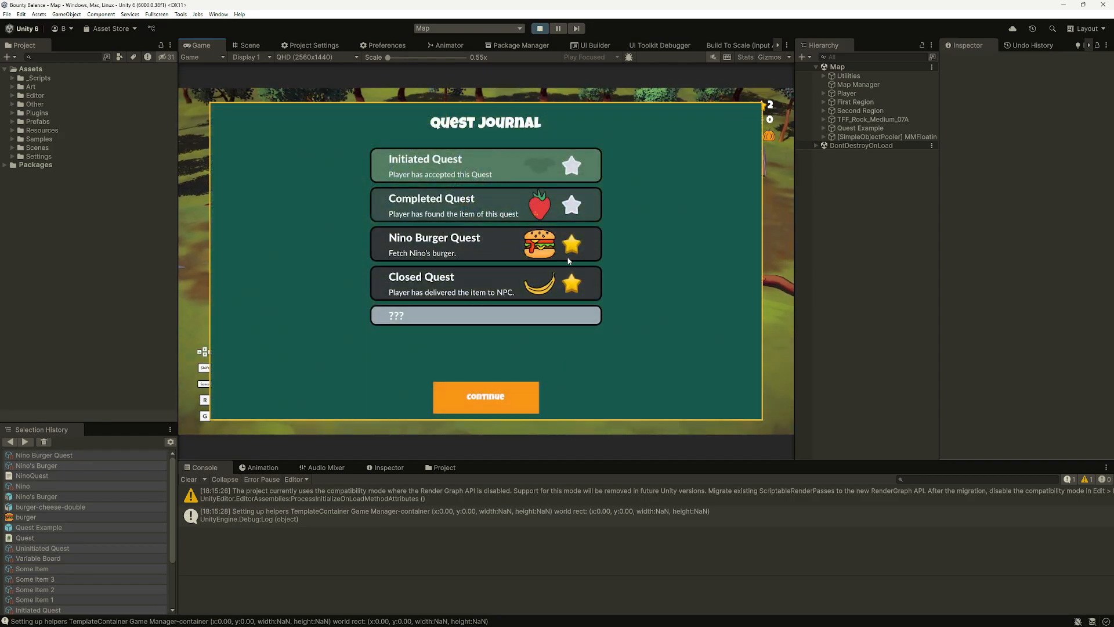
Step: Review the Nino Burger Quest's delivered state in the quest journal, close it and walk the player away from Nino
{"action": "left_click", "coordinate": [492, 409]}
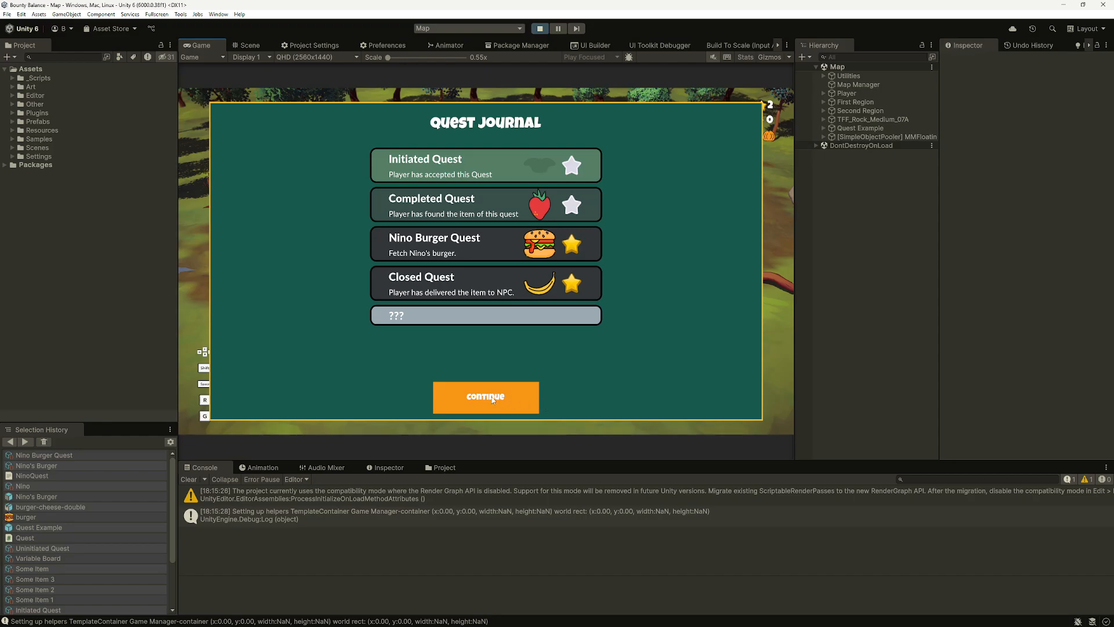
{"action": "left_click", "coordinate": [492, 399]}
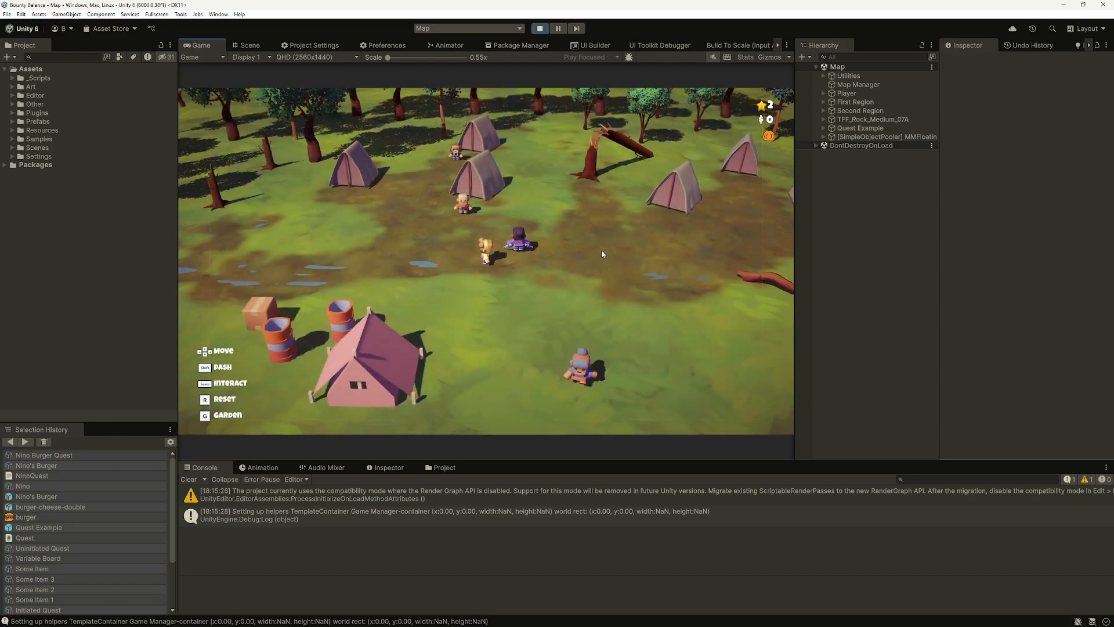
{"action": "key", "text": "w"}
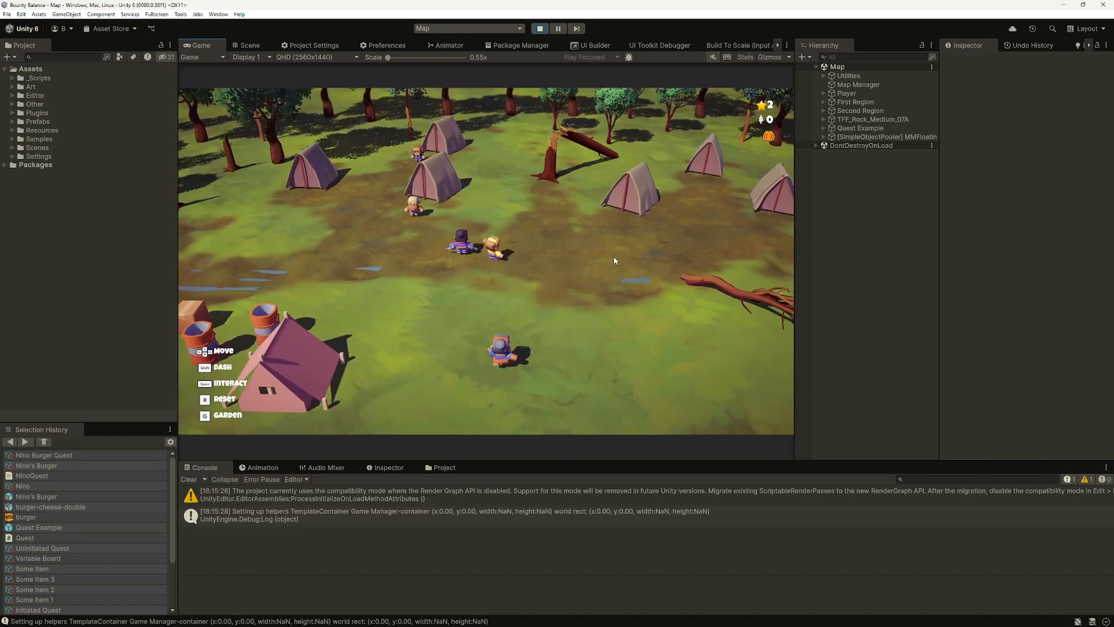
{"action": "key", "text": "w"}
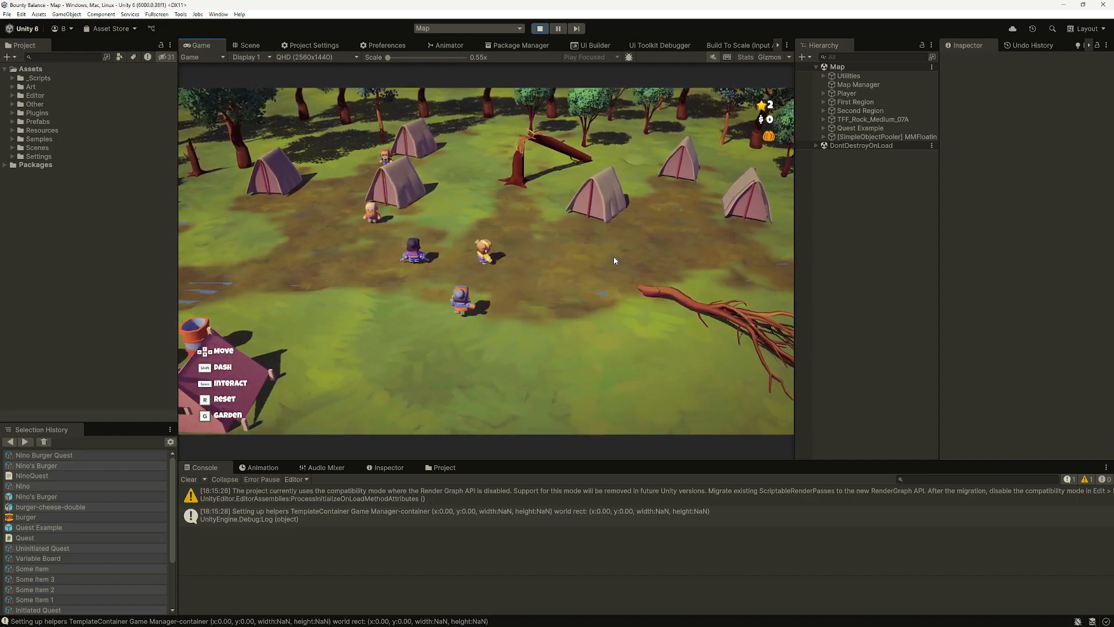
{"action": "key", "text": "Left"}
{"action": "key", "text": "Up"}
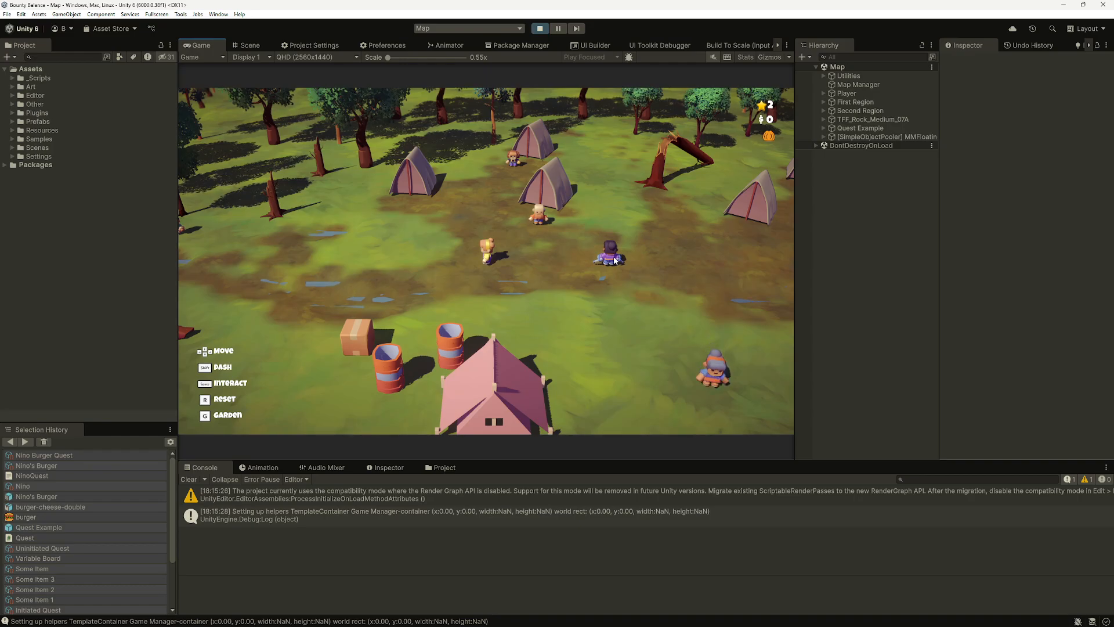
{"action": "key", "text": "Left"}
{"action": "key", "text": "Up"}
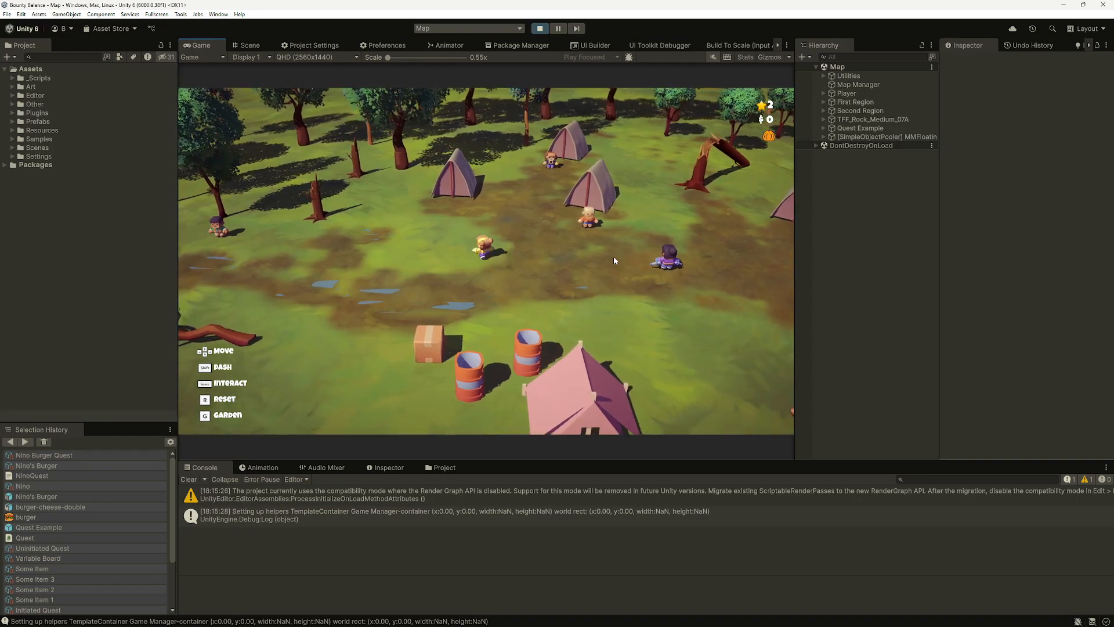
{"action": "key", "text": "Left"}
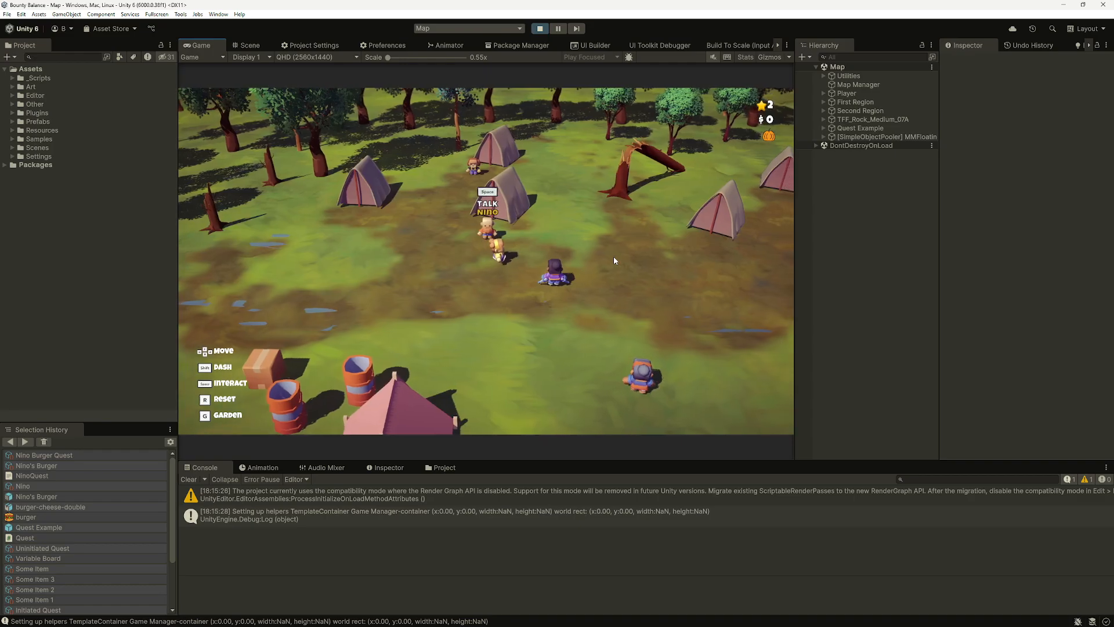
{"action": "key", "text": "Right"}
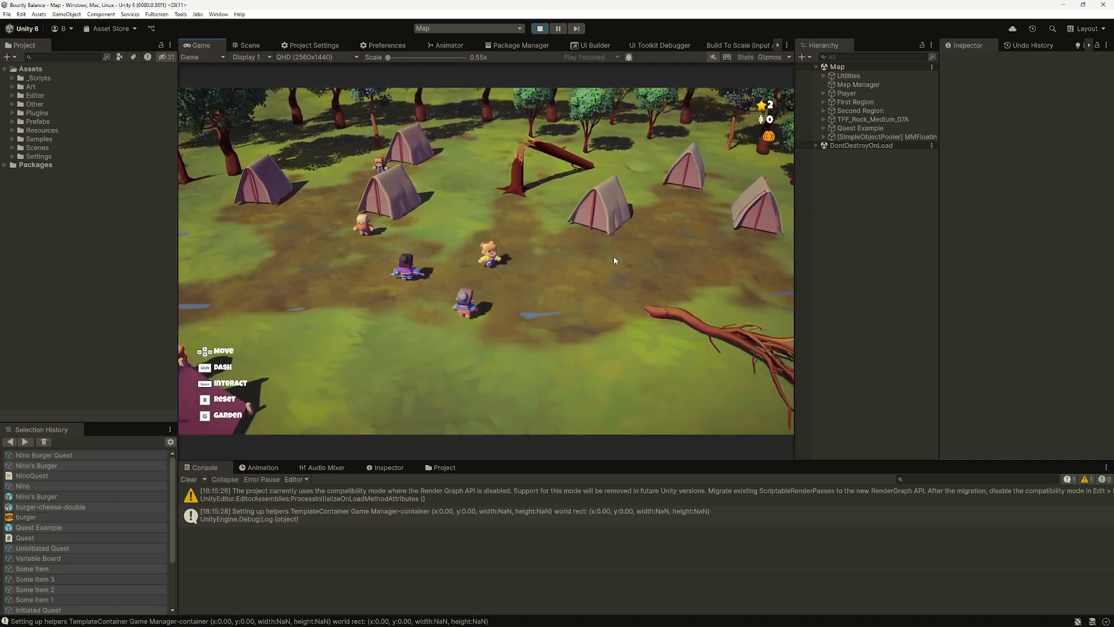
{"action": "key", "text": "Down"}
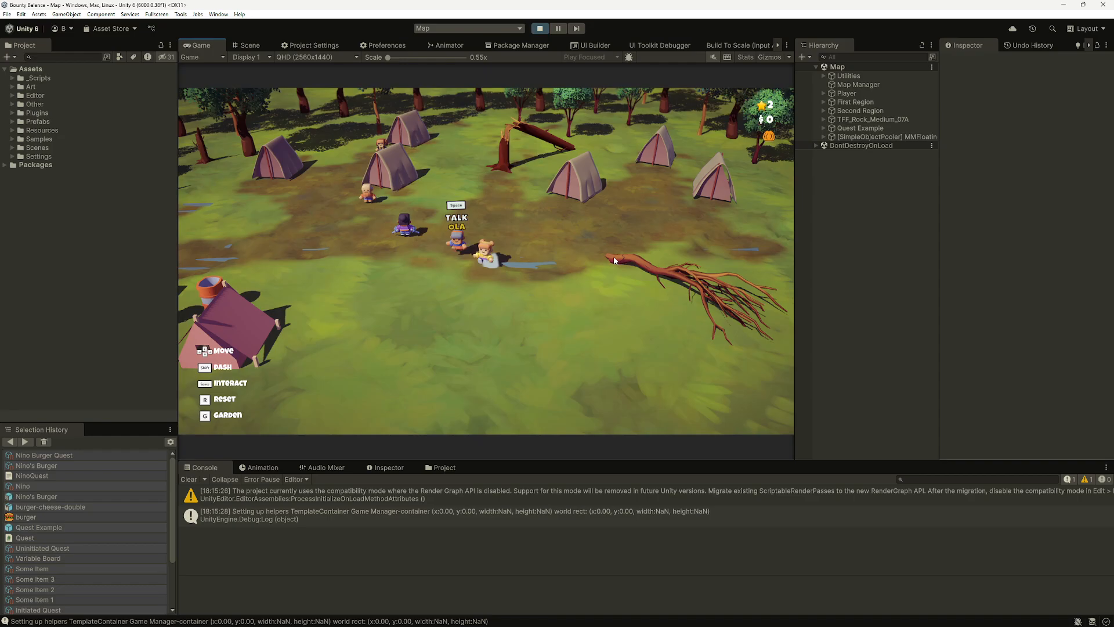
{"action": "key", "text": "Down"}
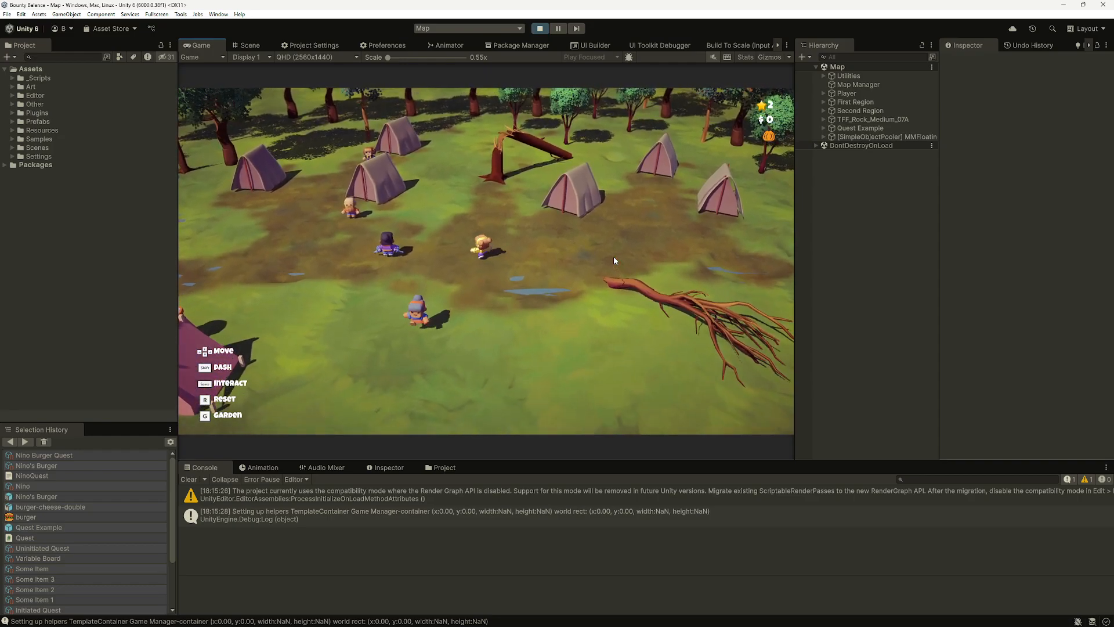
{"action": "key", "text": "Left"}
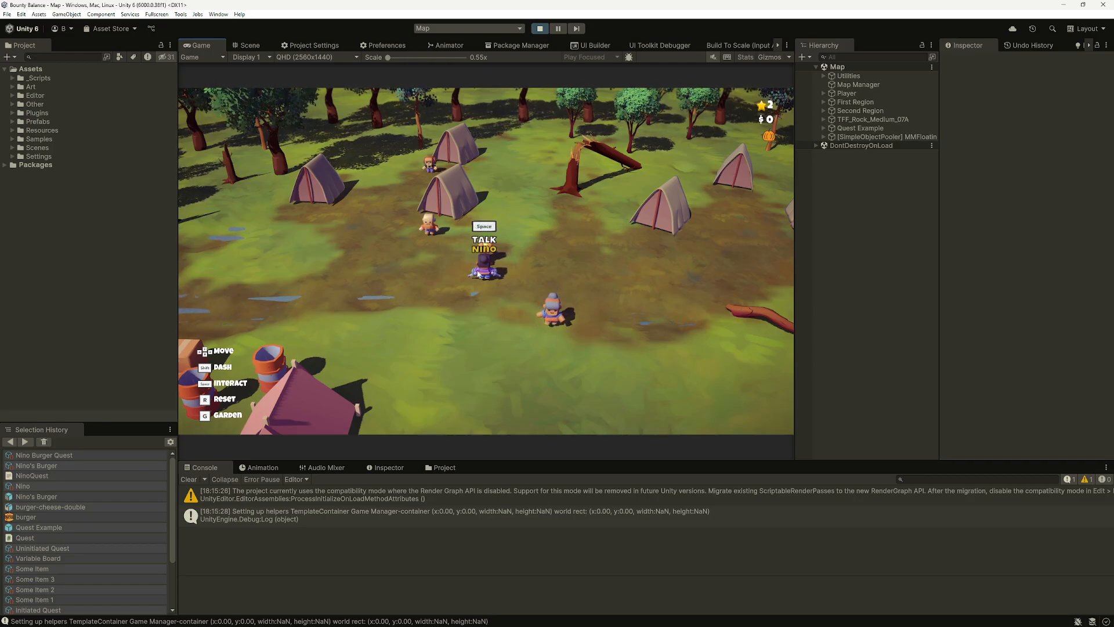
Step: Stop the playtest and expand the project folders down to Prefabs/Map/Examples/Quests
{"action": "left_click", "coordinate": [540, 29]}
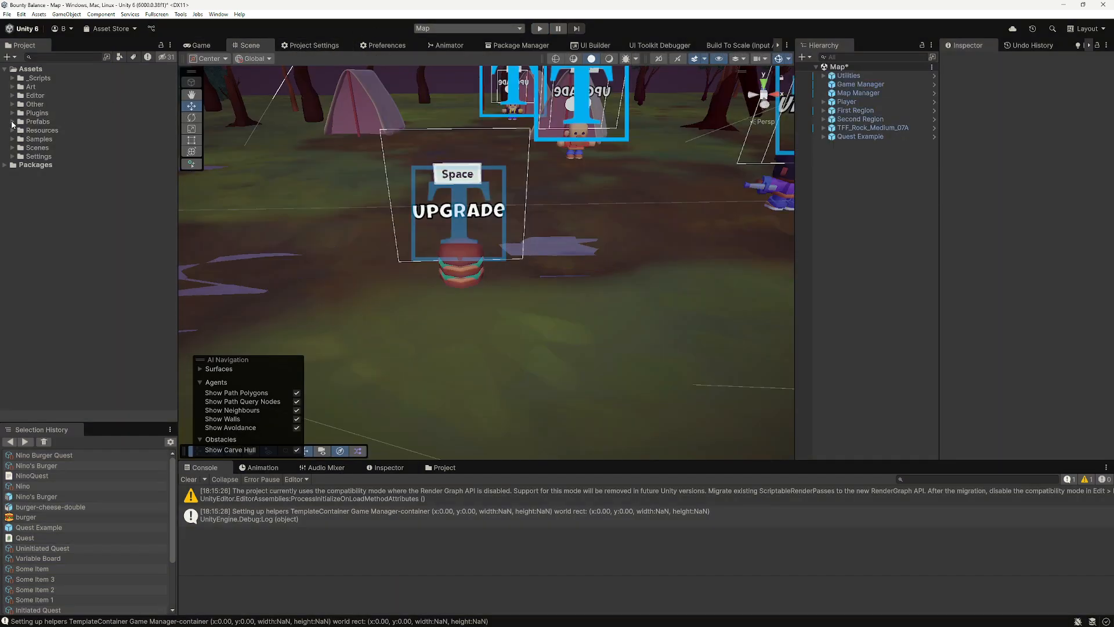
{"action": "left_click", "coordinate": [12, 122]}
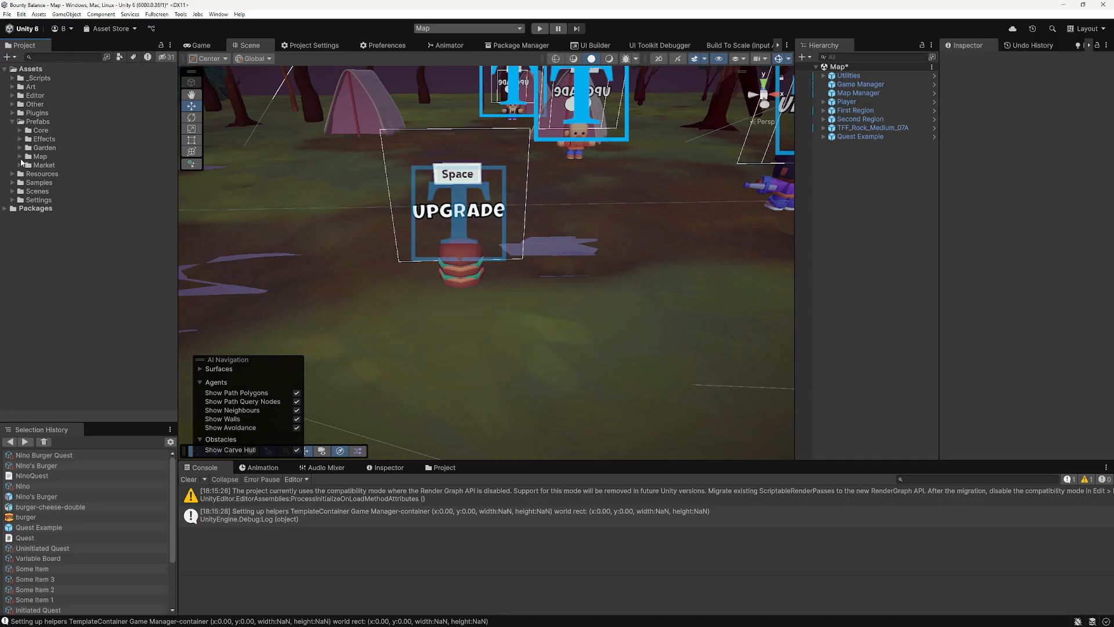
{"action": "left_click", "coordinate": [19, 157]}
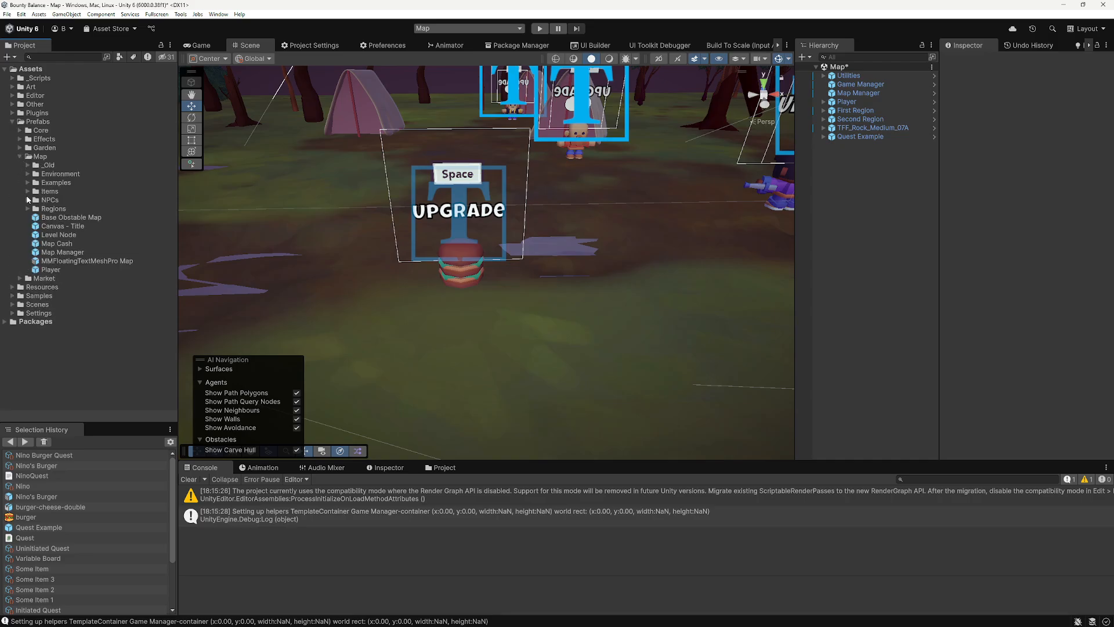
{"action": "left_click", "coordinate": [28, 182]}
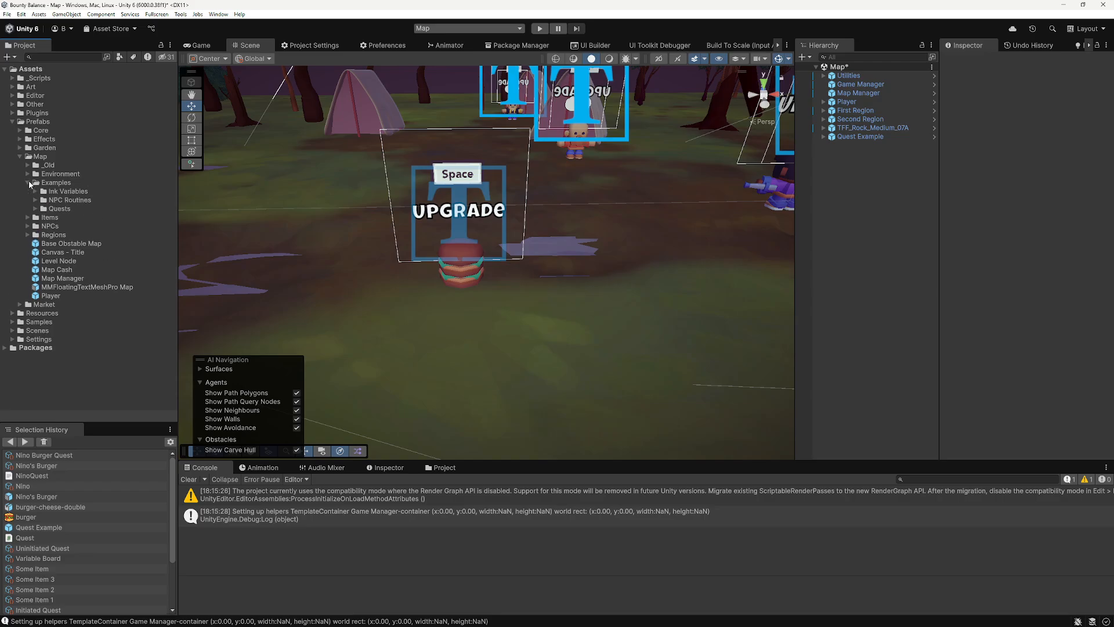
{"action": "left_click", "coordinate": [51, 208]}
{"action": "left_click", "coordinate": [37, 209]}
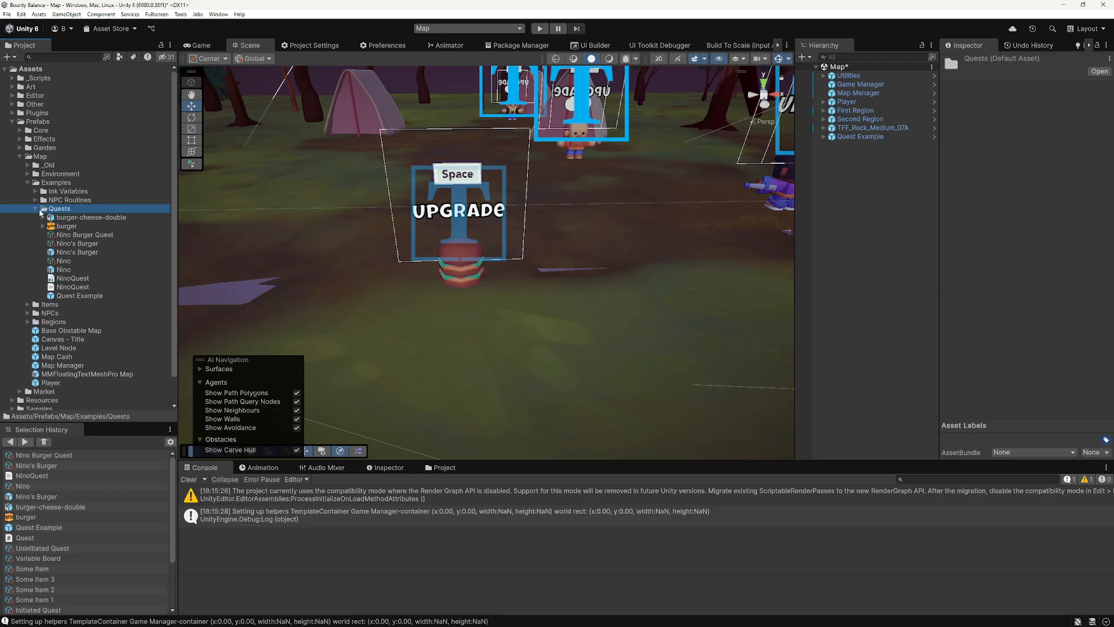
Step: Inspect the Quest Example prefab in the Quests folder and its instance in the Map scene
{"action": "left_click", "coordinate": [84, 296]}
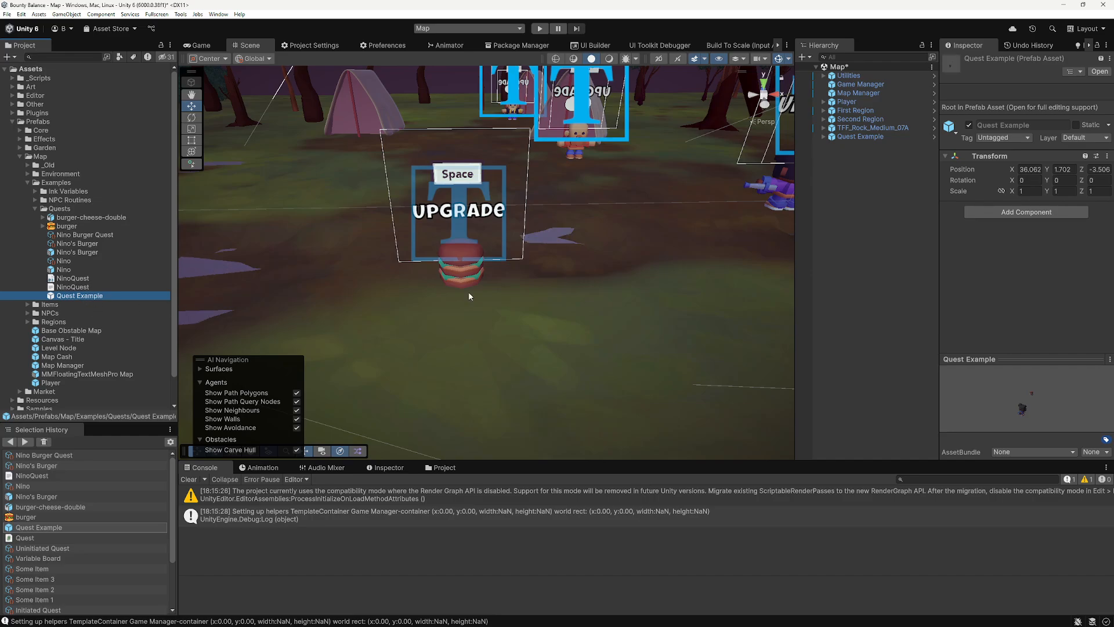
{"action": "left_click", "coordinate": [861, 137]}
{"action": "scroll", "coordinate": [582, 226], "scroll_direction": "down", "scroll_amount": 2}
{"action": "middle_click_drag", "start_coordinate": [624, 301], "coordinate": [582, 293]}
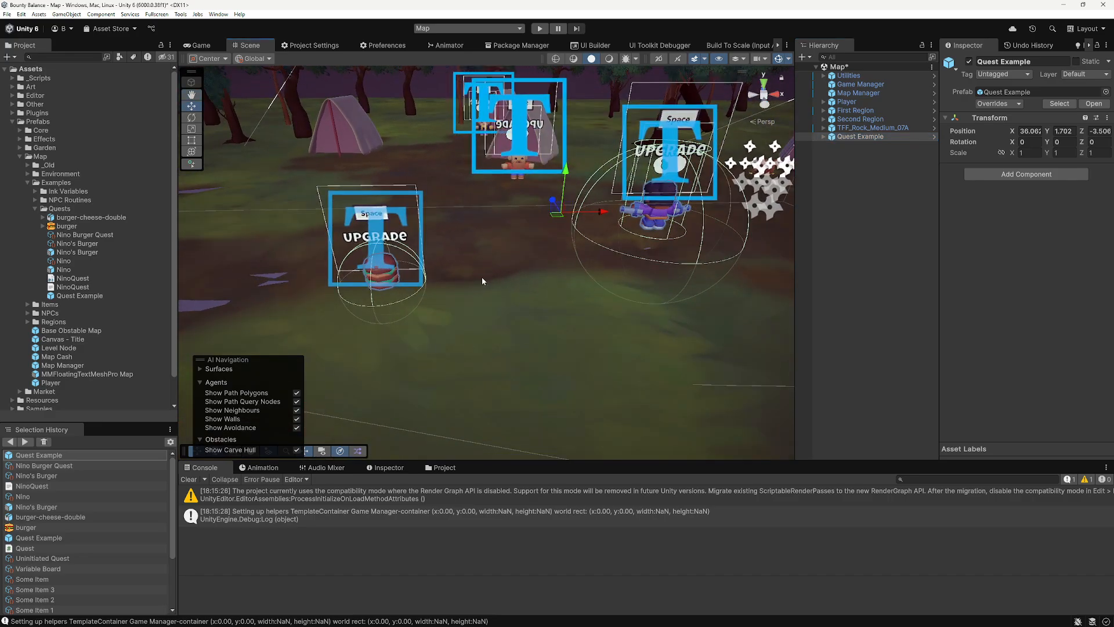
{"action": "left_click", "coordinate": [93, 296]}
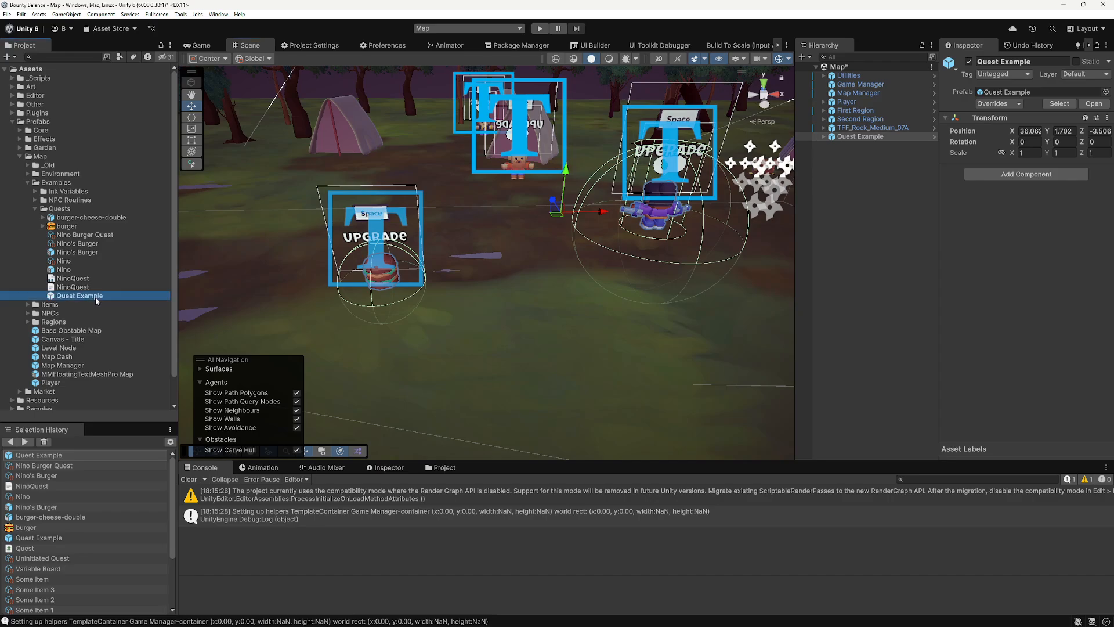
Step: Delete the Quest Example instance from the Map scene, re-adding its prefab once from the Quests folder and deleting it again
{"action": "left_click", "coordinate": [854, 137]}
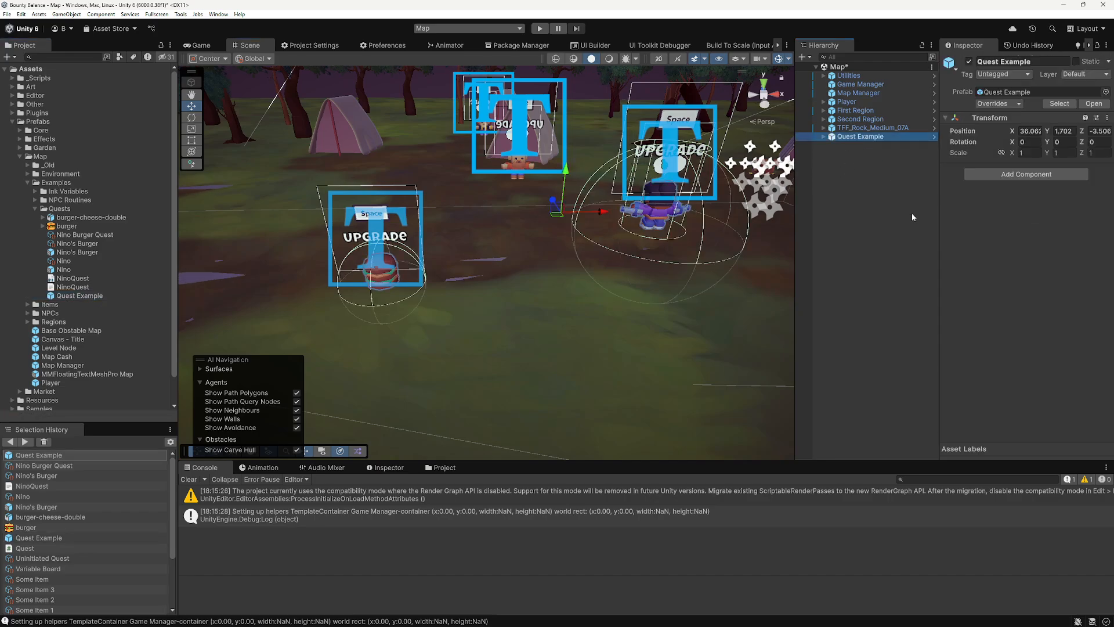
{"action": "key", "text": "Delete"}
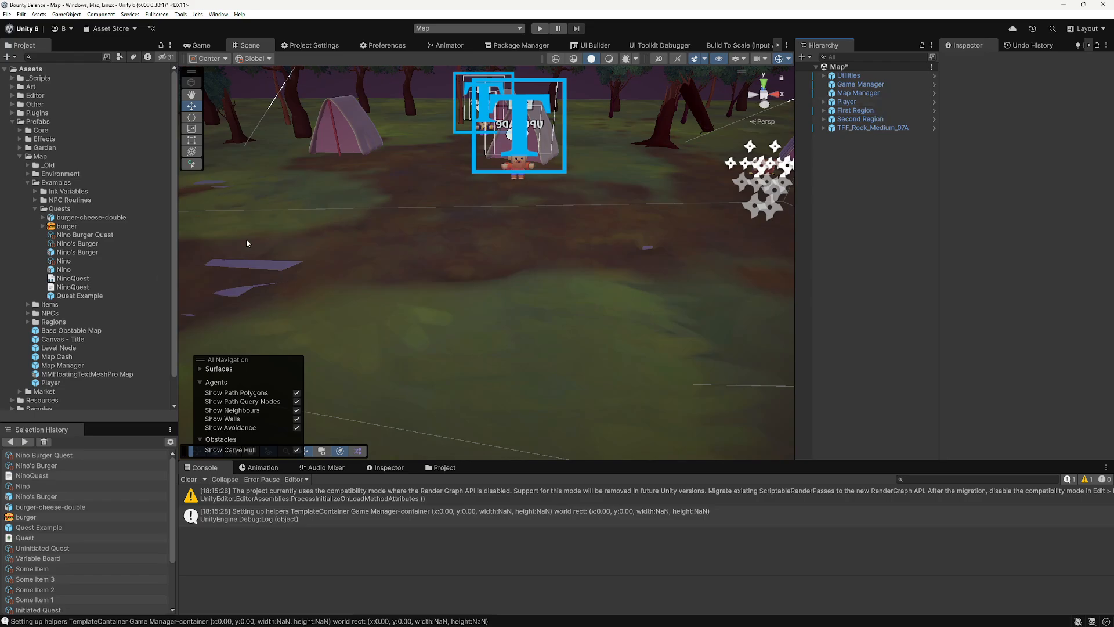
{"action": "left_click_drag", "start_coordinate": [113, 295], "coordinate": [851, 211]}
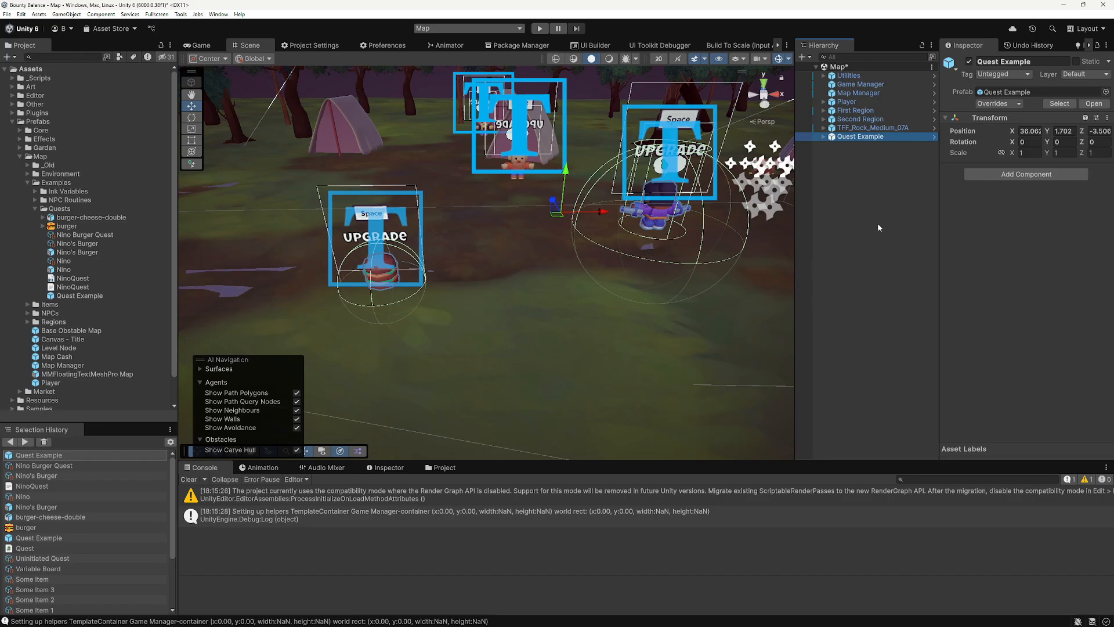
{"action": "key", "text": "Delete"}
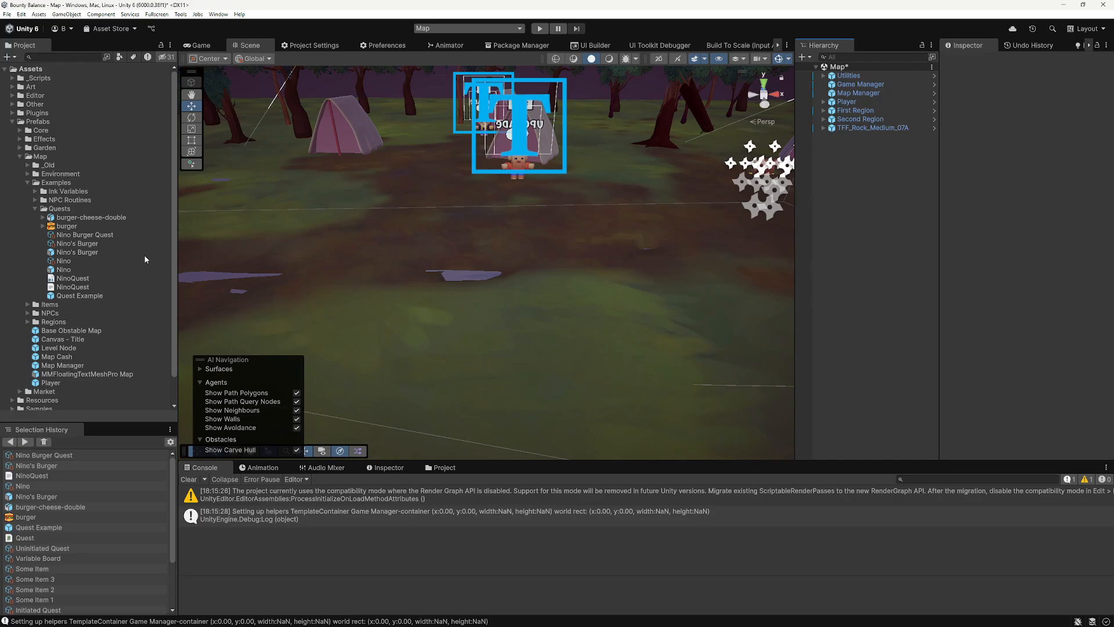
Step: Inspect the Nino NPC asset and the NinoQuest ink file, widening the Inspector and Hierarchy areas
{"action": "left_click", "coordinate": [102, 263]}
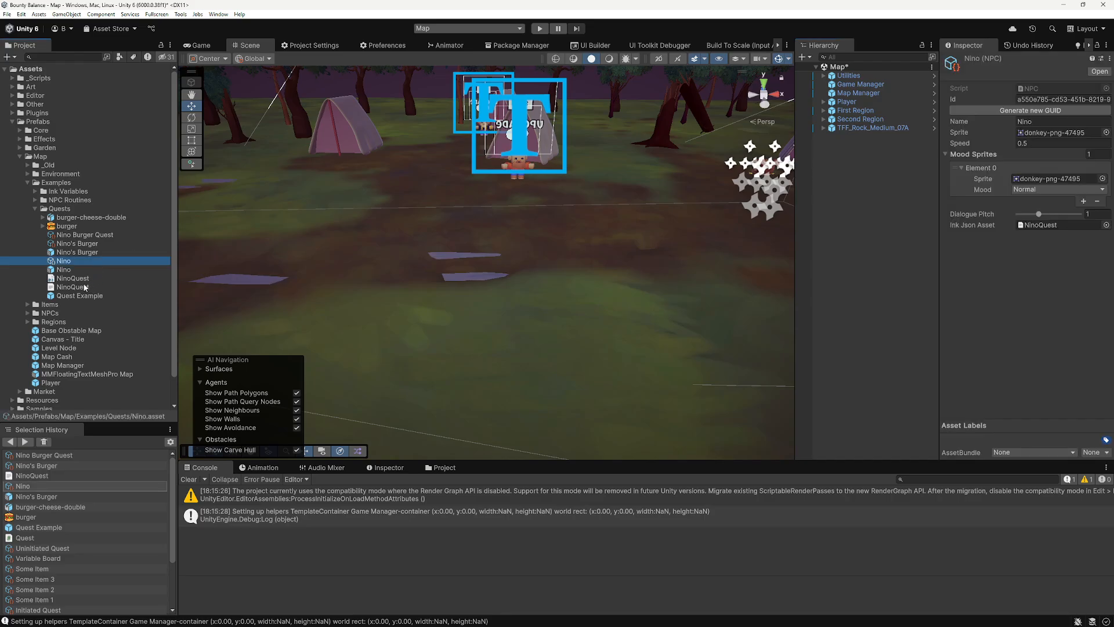
{"action": "left_click", "coordinate": [80, 279]}
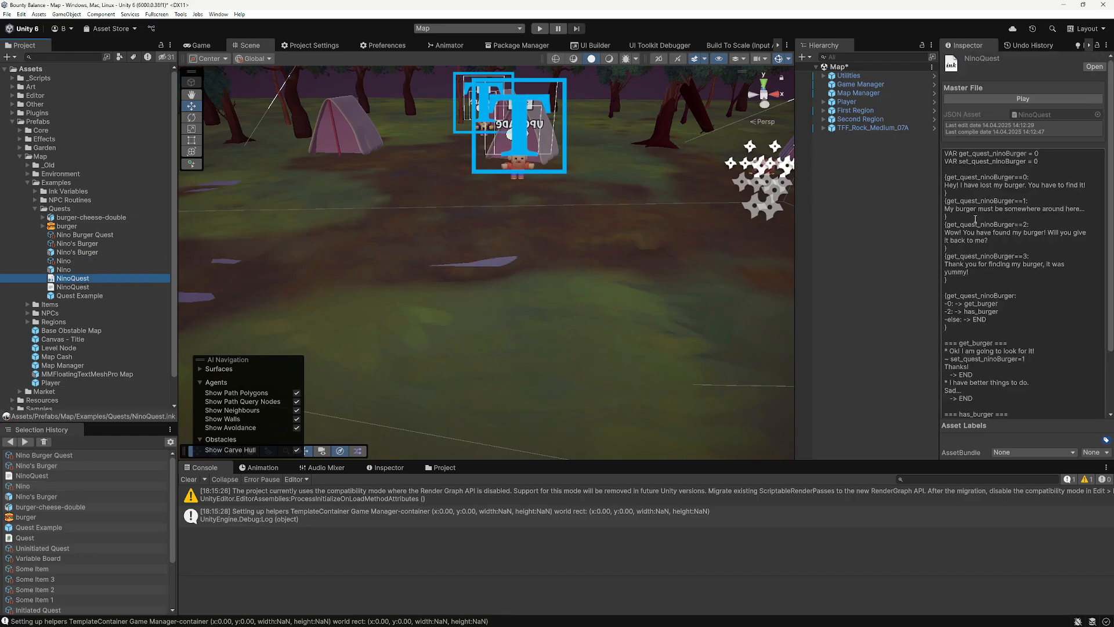
{"action": "left_click_drag", "start_coordinate": [940, 234], "coordinate": [900, 235]}
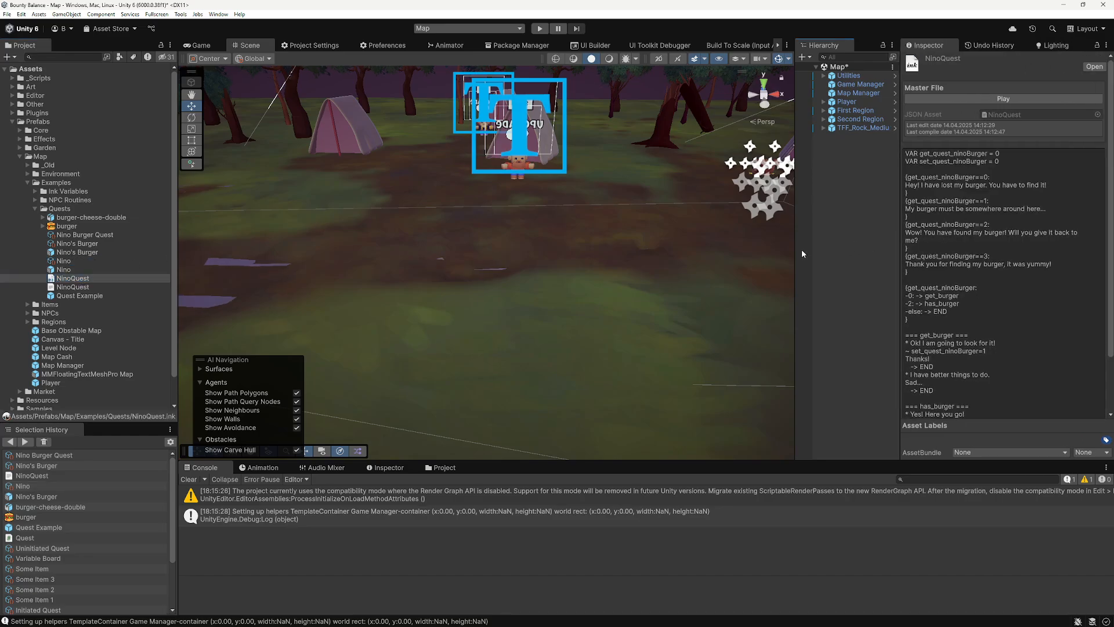
{"action": "left_click_drag", "start_coordinate": [795, 249], "coordinate": [660, 248]}
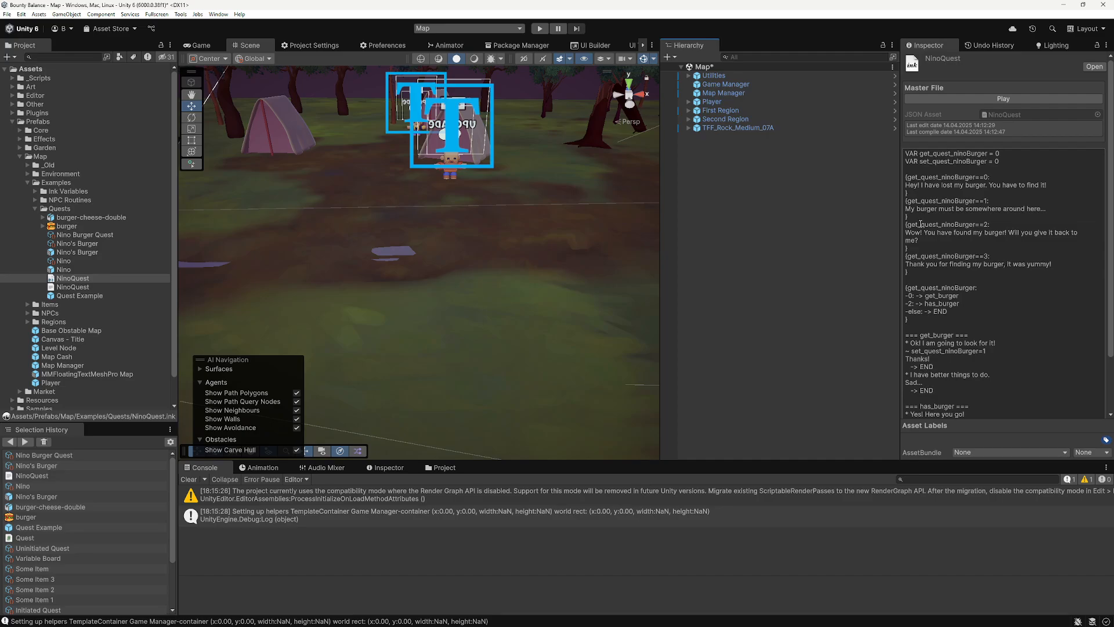
Step: Examine the NinoQuest dialogue script, highlighting set_quest_ninoBurger under the "Yes! Here you go!" choice in has_burger
{"action": "scroll", "coordinate": [955, 310], "scroll_direction": "down", "scroll_amount": 3}
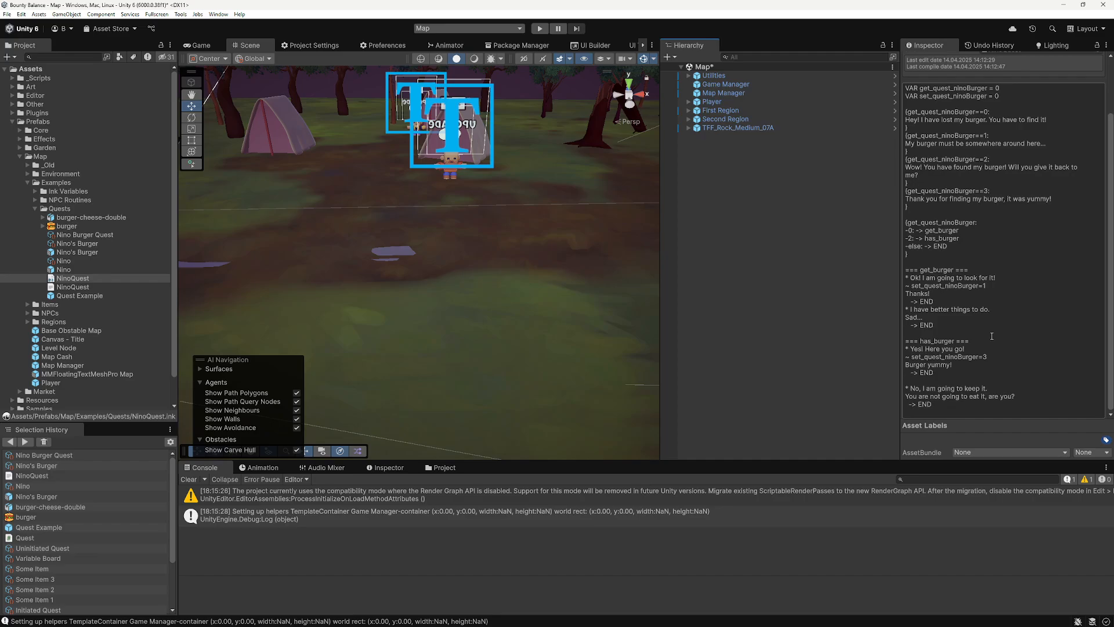
{"action": "left_click_drag", "start_coordinate": [911, 356], "coordinate": [979, 357]}
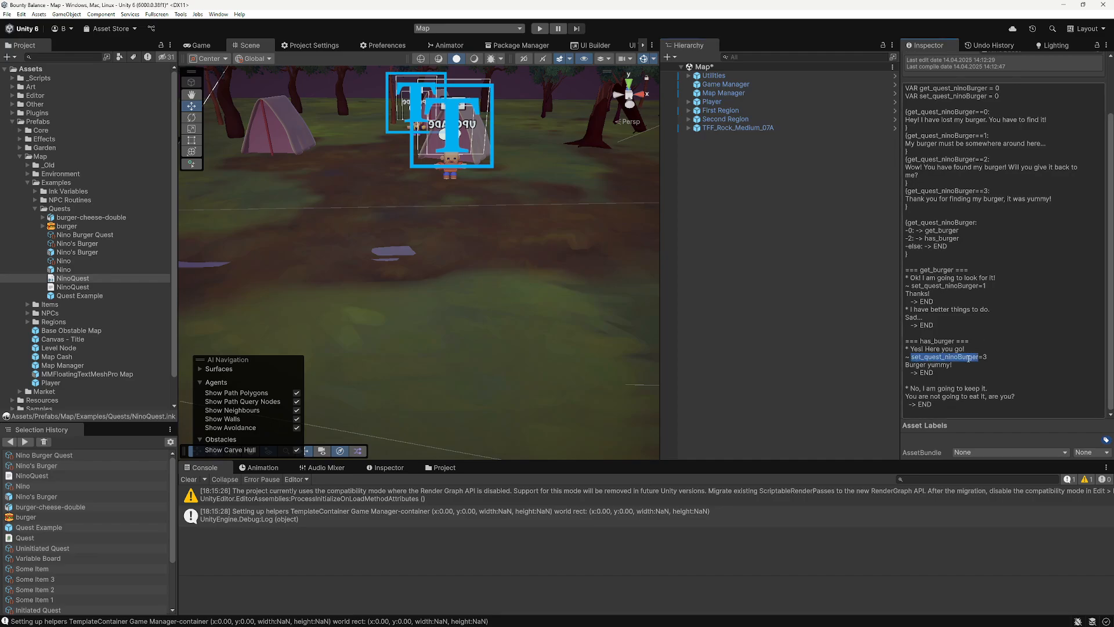
{"action": "left_click", "coordinate": [924, 360]}
{"action": "mouse_move", "coordinate": [911, 357]}
{"action": "left_mouse_down"}
{"action": "mouse_move", "coordinate": [979, 359]}
{"action": "mouse_move", "coordinate": [984, 332]}
{"action": "mouse_move", "coordinate": [981, 385]}
{"action": "left_mouse_up"}
{"action": "left_click", "coordinate": [1008, 360]}
{"action": "left_click", "coordinate": [981, 385]}
{"action": "scroll", "coordinate": [989, 343], "scroll_direction": "up", "scroll_amount": 3}
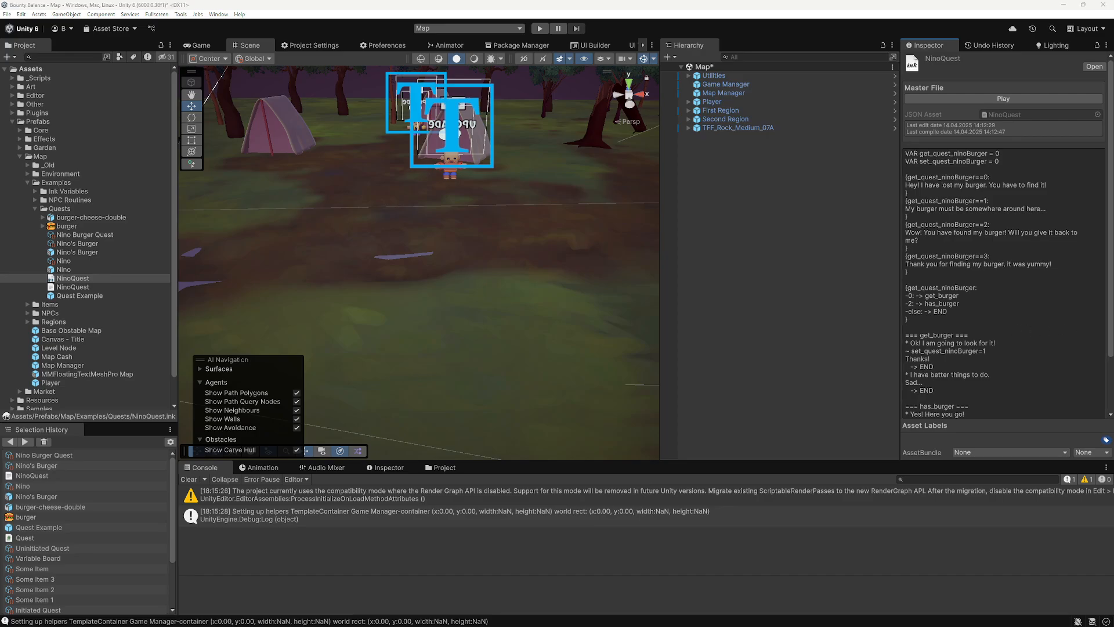
Step: Switch to the Bounty Balance page in Notion and open its Quests page at the Quest States section
{"action": "left_click_drag", "start_coordinate": [1113, 174], "coordinate": [317, 61]}
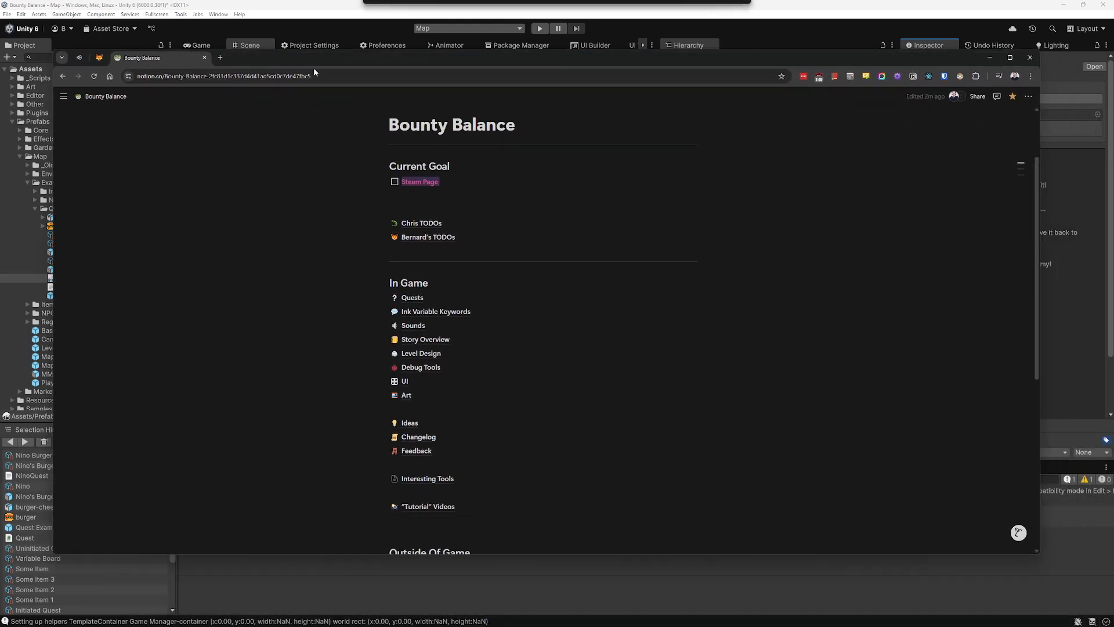
{"action": "left_click", "coordinate": [407, 297]}
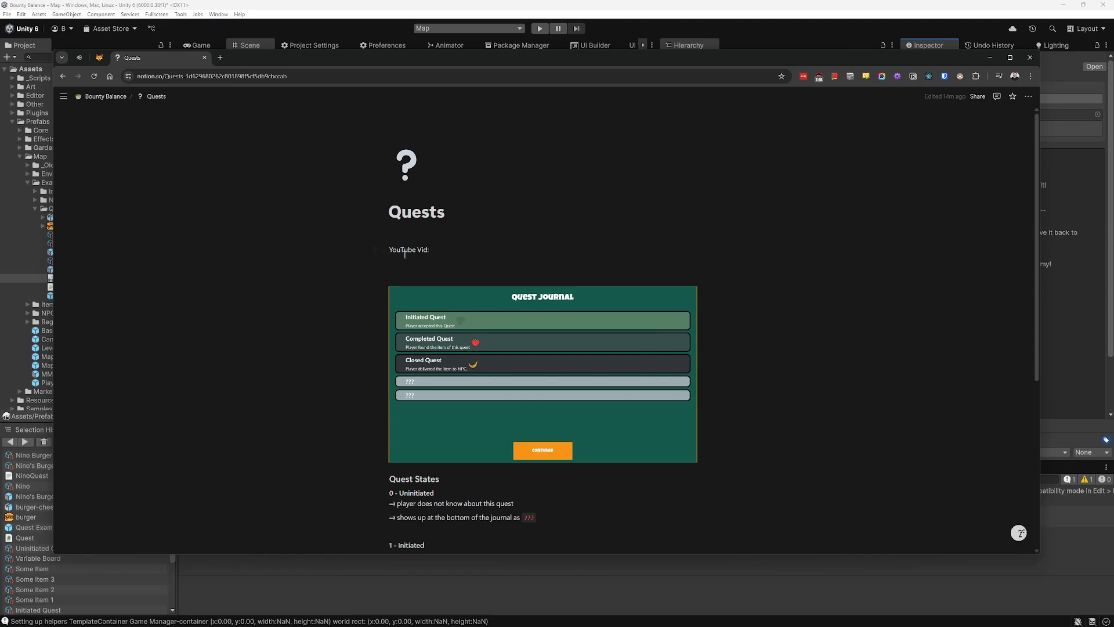
{"action": "scroll", "coordinate": [371, 244], "scroll_direction": "down", "scroll_amount": 5}
Step: Review the documented quest states by highlighting Uninitiated, Initiated, Completed and Closed in turn
{"action": "triple_click", "coordinate": [417, 232]}
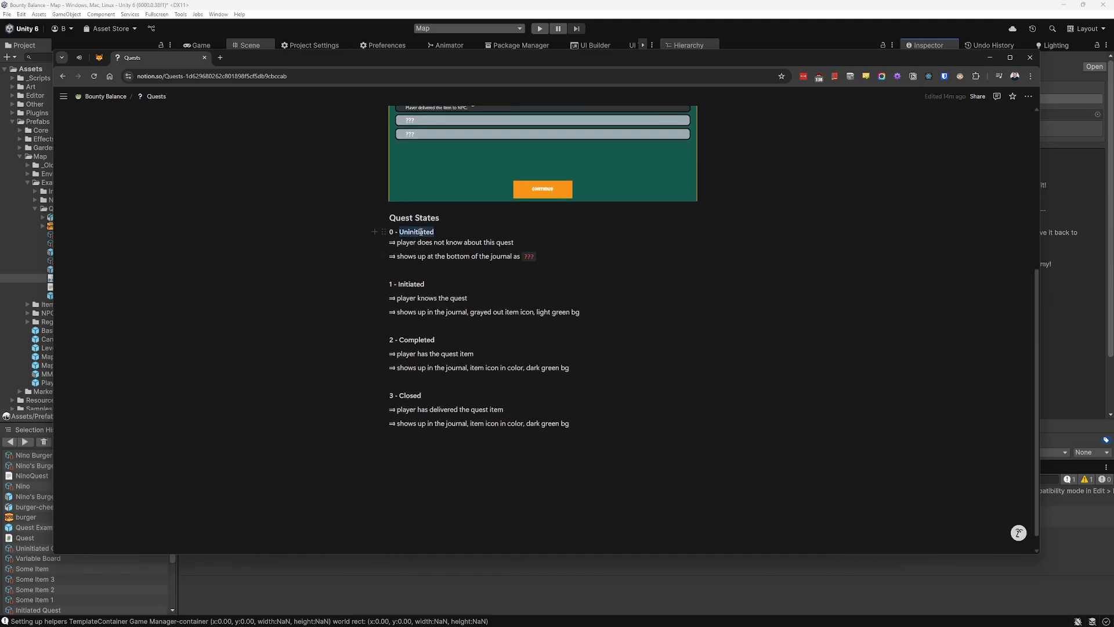
{"action": "left_click", "coordinate": [444, 233]}
{"action": "triple_click", "coordinate": [428, 283]}
{"action": "left_click", "coordinate": [450, 284]}
{"action": "double_click", "coordinate": [424, 340]}
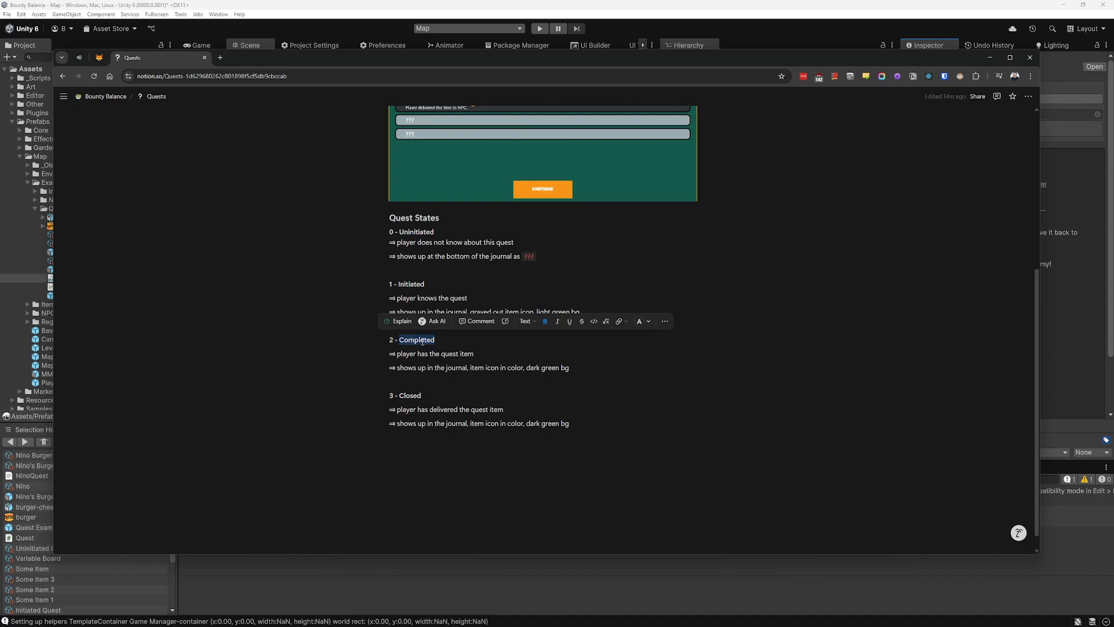
{"action": "triple_click", "coordinate": [423, 342]}
{"action": "left_click", "coordinate": [444, 341]}
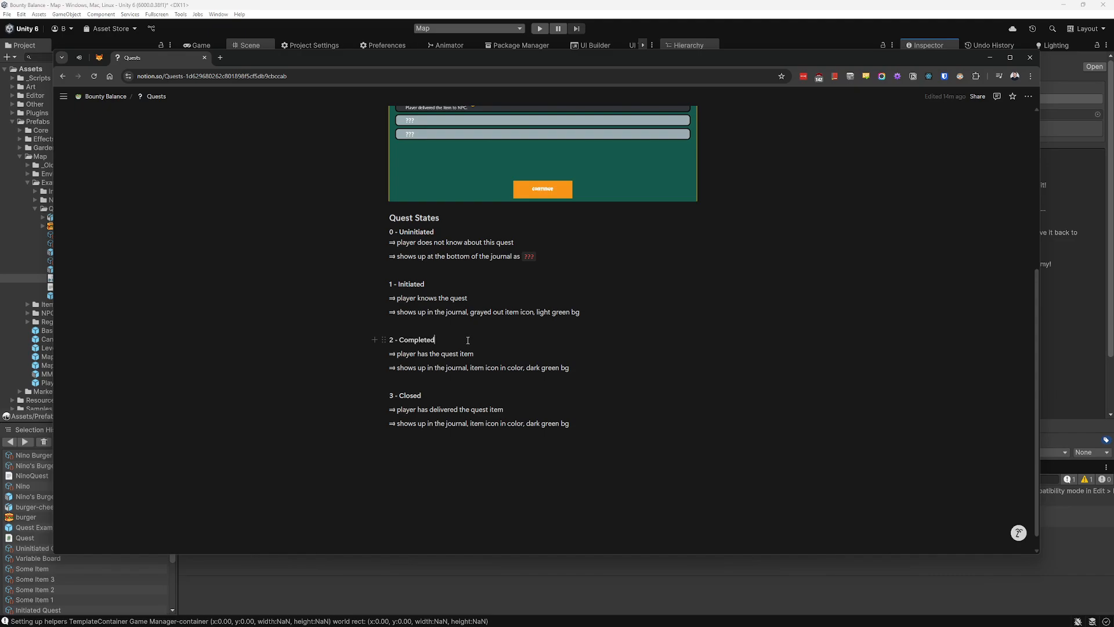
{"action": "triple_click", "coordinate": [440, 343]}
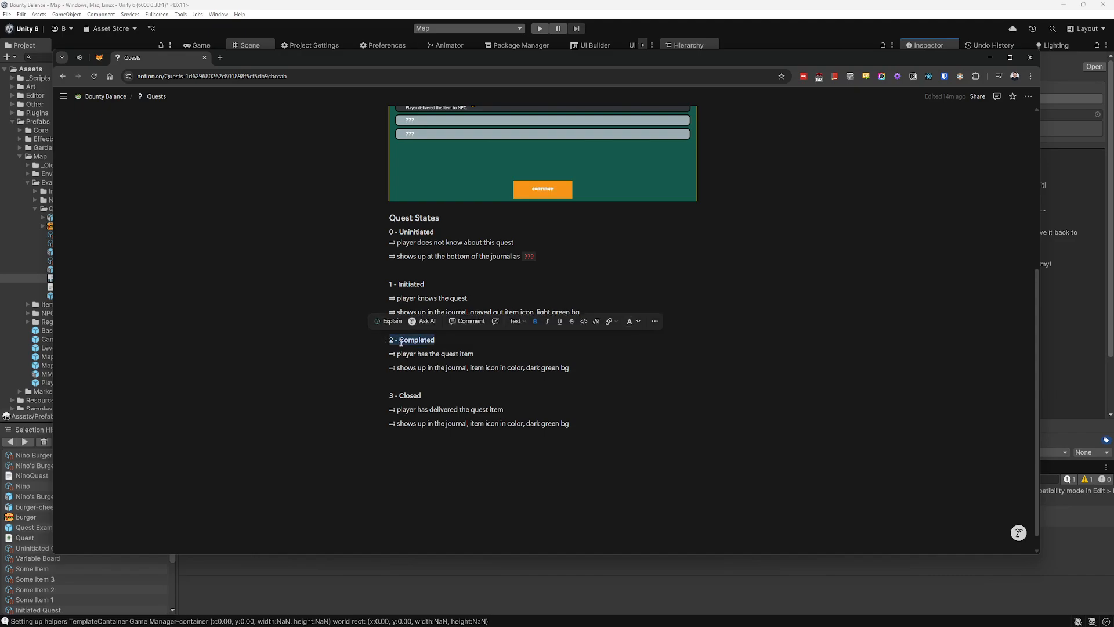
{"action": "triple_click", "coordinate": [444, 398]}
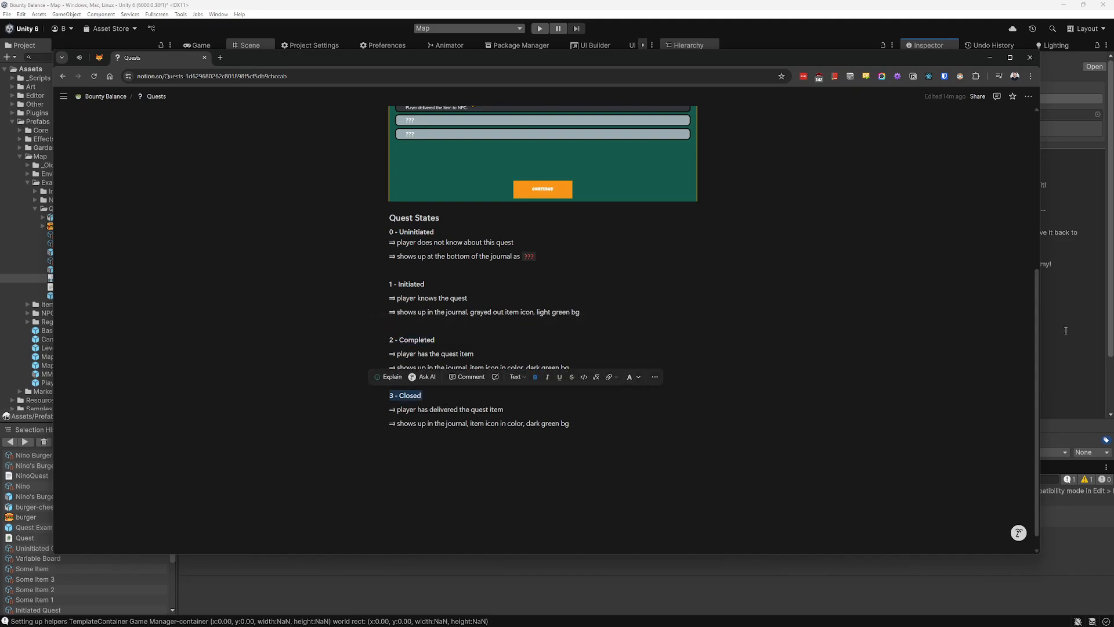
Step: Return to Unity and examine the has_burger section of the NinoQuest script, highlighting the "Yes! Here you go!" choice and the word has
{"action": "left_click_drag", "start_coordinate": [567, 61], "coordinate": [1113, 155]}
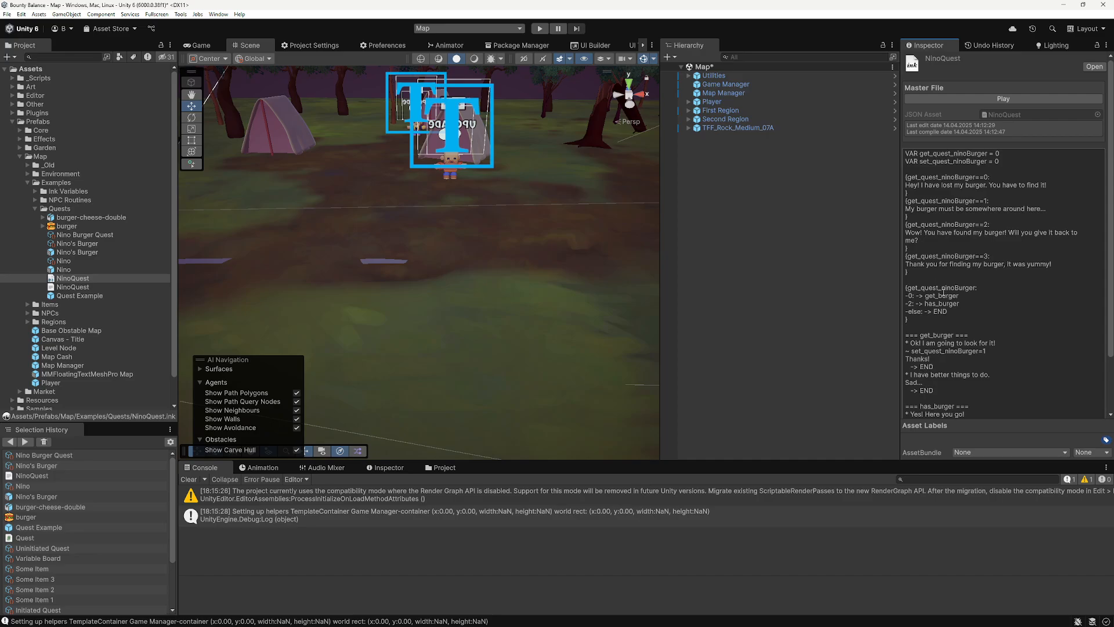
{"action": "scroll", "coordinate": [942, 284], "scroll_direction": "down", "scroll_amount": 1}
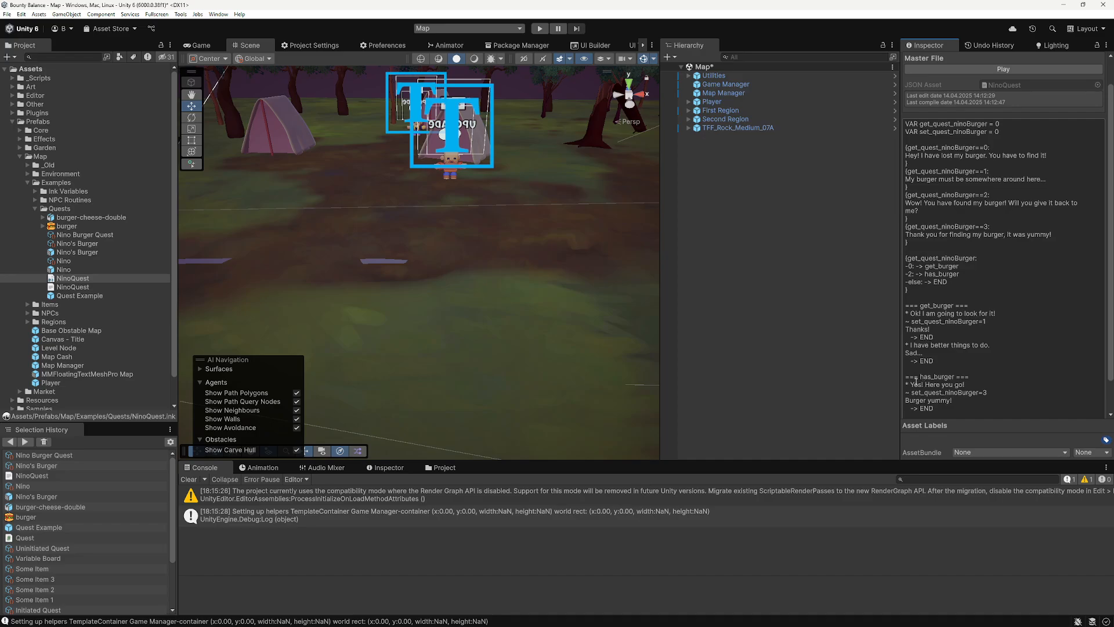
{"action": "left_click_drag", "start_coordinate": [910, 384], "coordinate": [993, 393]}
{"action": "left_click_drag", "start_coordinate": [920, 377], "coordinate": [930, 377]}
{"action": "scroll", "coordinate": [935, 173], "scroll_direction": "down", "scroll_amount": 2}
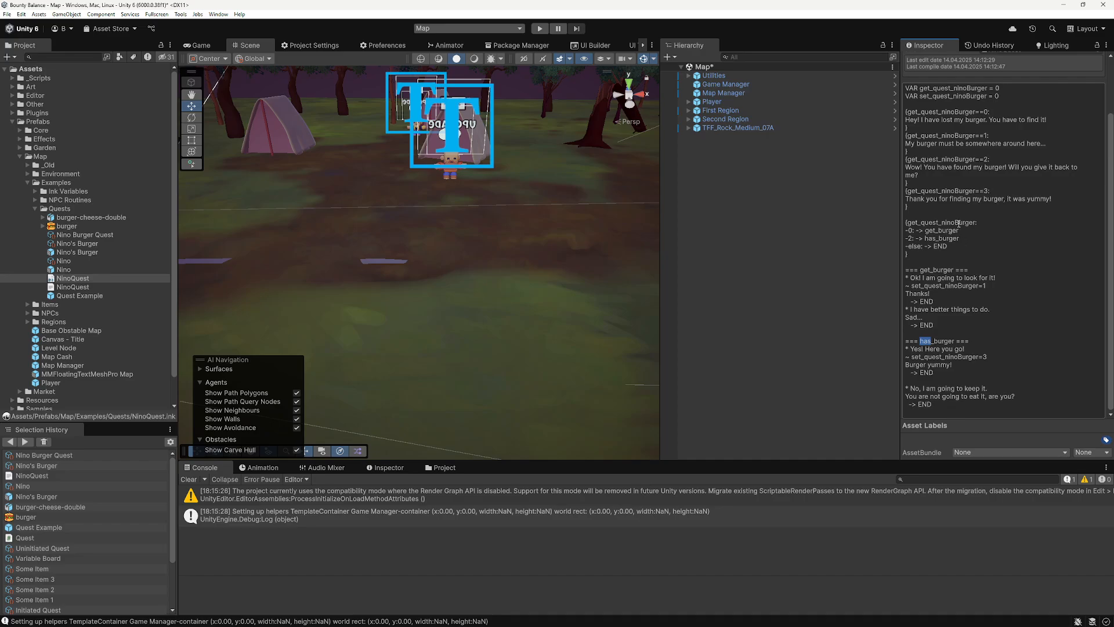
Step: Review the NinoQuest script's get_quest_ninoBurger state conditions and the block diverting to get_burger, has_burger or END
{"action": "left_click_drag", "start_coordinate": [959, 207], "coordinate": [944, 263]}
{"action": "left_click", "coordinate": [958, 260]}
{"action": "left_click", "coordinate": [949, 216]}
{"action": "left_click", "coordinate": [942, 265]}
{"action": "scroll", "coordinate": [965, 373], "scroll_direction": "up", "scroll_amount": 2}
{"action": "scroll", "coordinate": [972, 389], "scroll_direction": "down", "scroll_amount": 2}
{"action": "scroll", "coordinate": [973, 390], "scroll_direction": "up", "scroll_amount": 2}
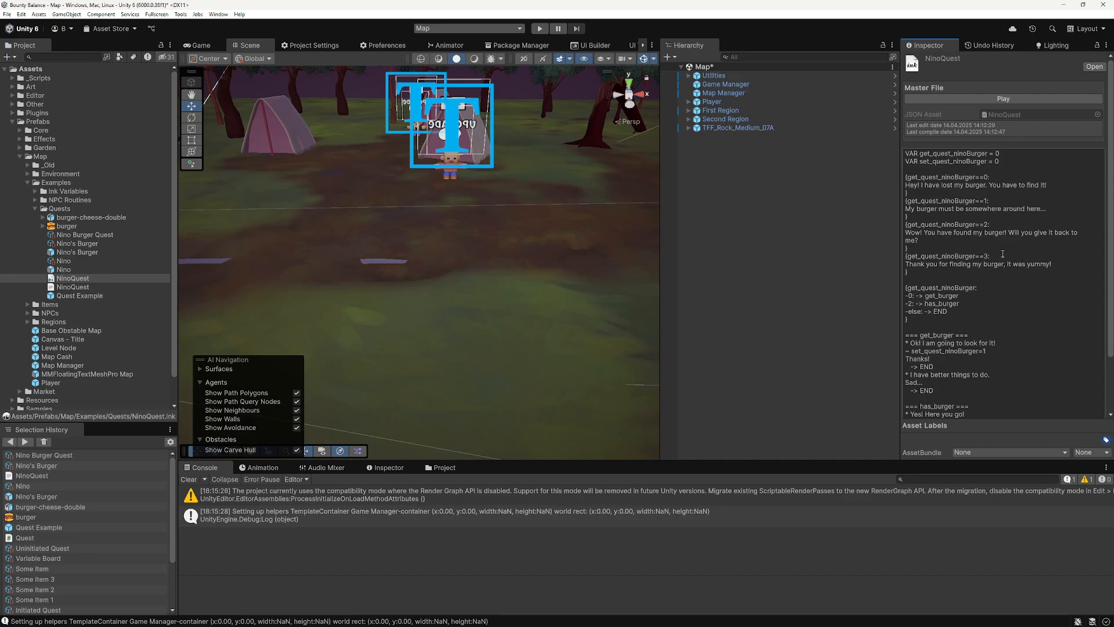
{"action": "mouse_move", "coordinate": [989, 186]}
{"action": "left_mouse_down"}
{"action": "mouse_move", "coordinate": [1019, 376]}
{"action": "mouse_move", "coordinate": [989, 203]}
{"action": "mouse_move", "coordinate": [1004, 397]}
{"action": "left_mouse_up"}
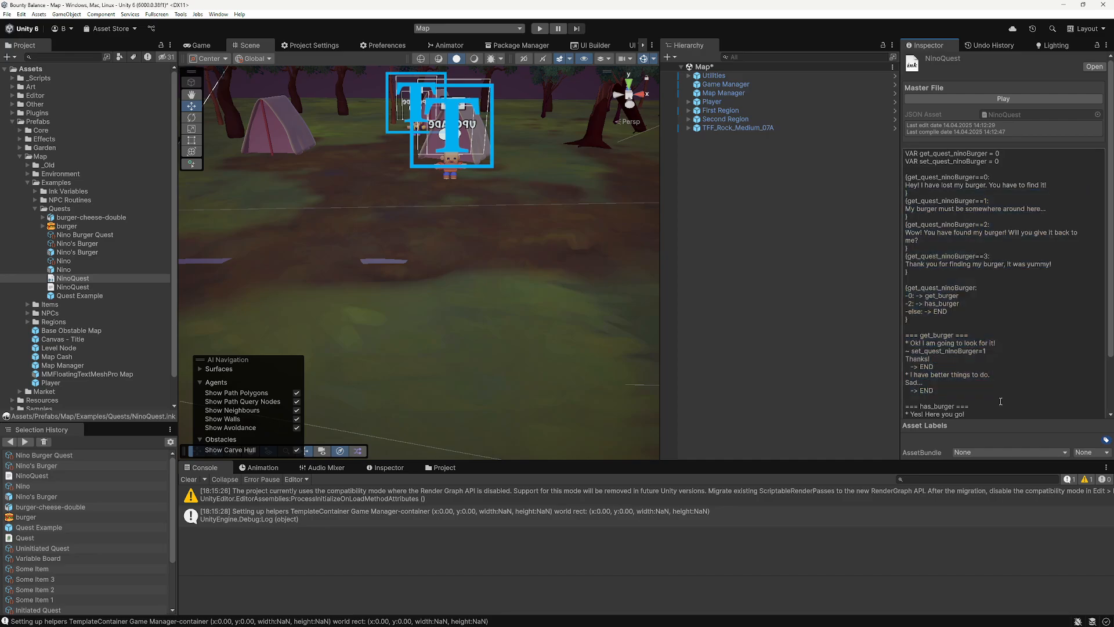
Step: Inspect the NinoQuest ink file, the Nino NPC's Ink Json Asset reference, and the compiled NinoQuest text asset it points to
{"action": "left_click", "coordinate": [68, 278]}
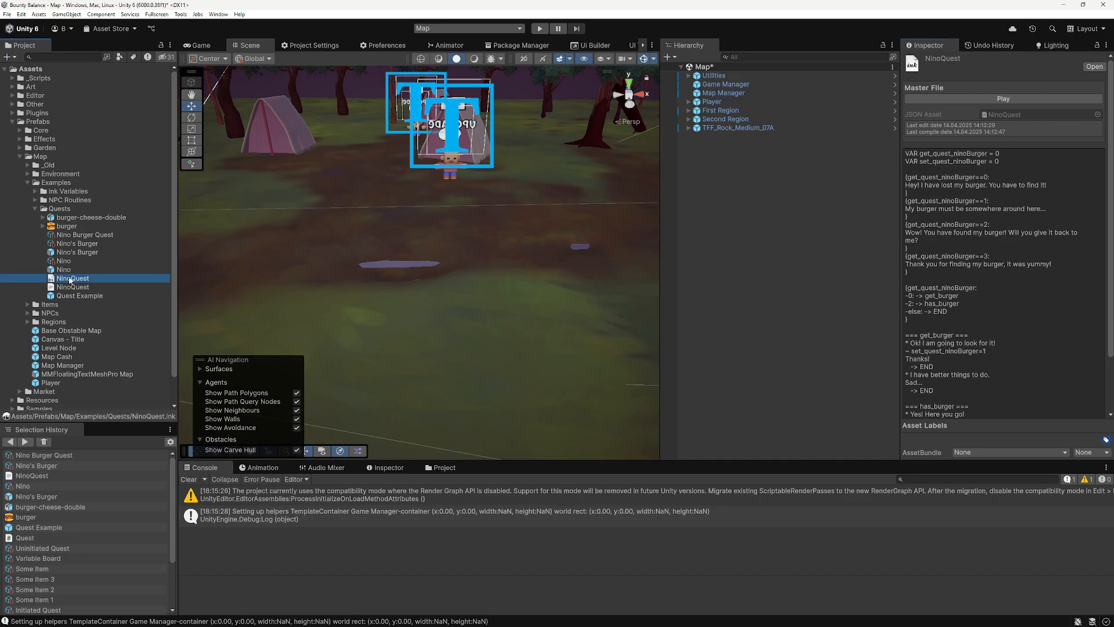
{"action": "scroll", "coordinate": [986, 325], "scroll_direction": "down", "scroll_amount": 3}
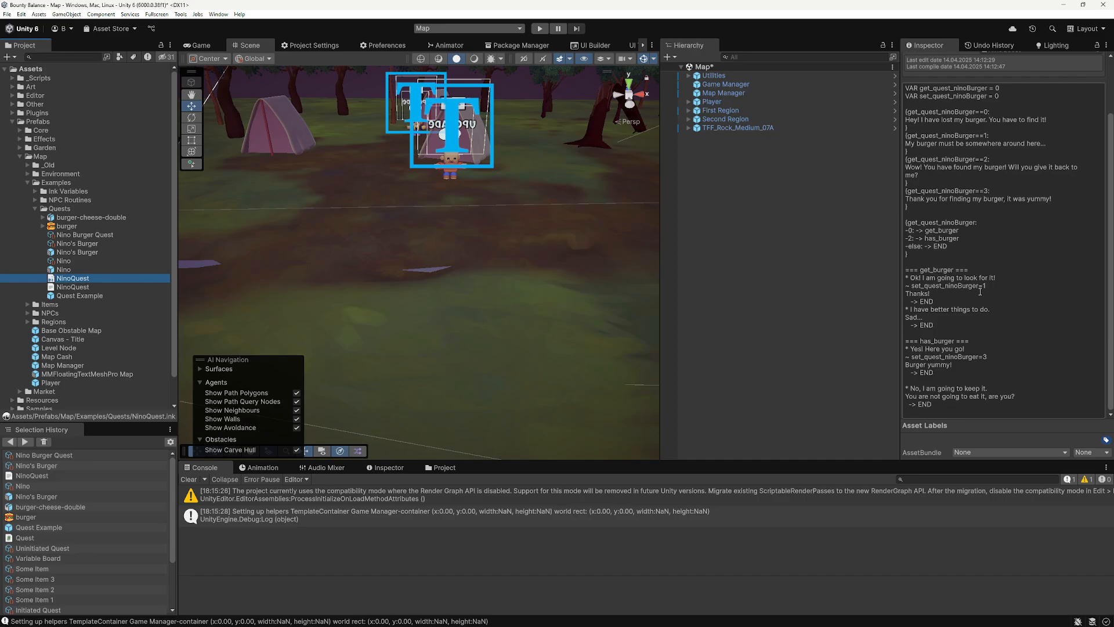
{"action": "left_click", "coordinate": [81, 262]}
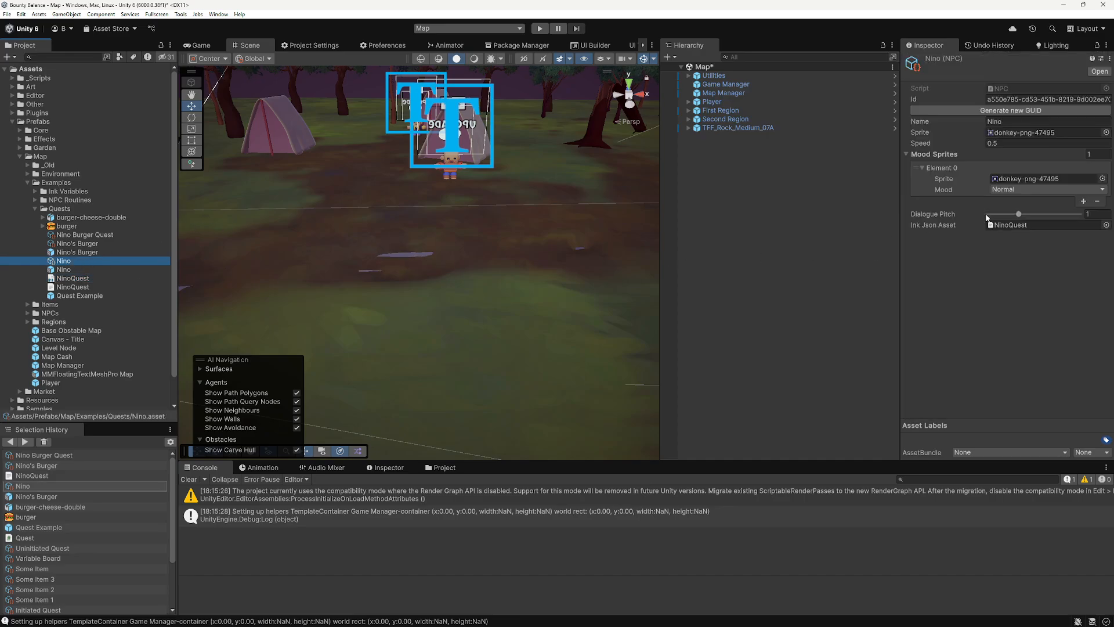
{"action": "left_click", "coordinate": [1004, 225]}
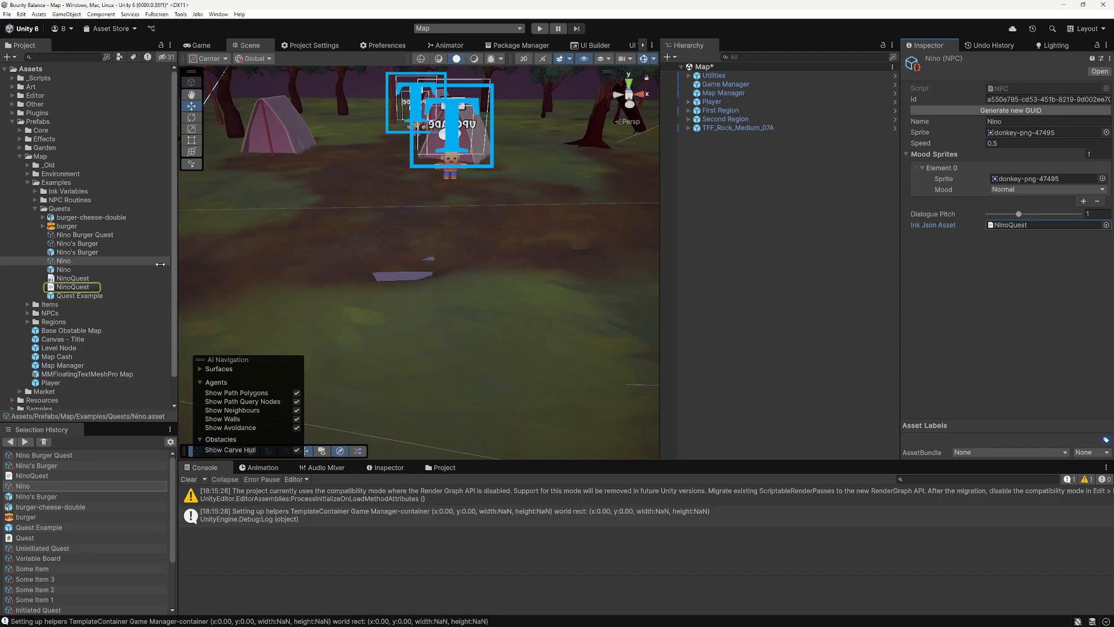
{"action": "left_click", "coordinate": [71, 287]}
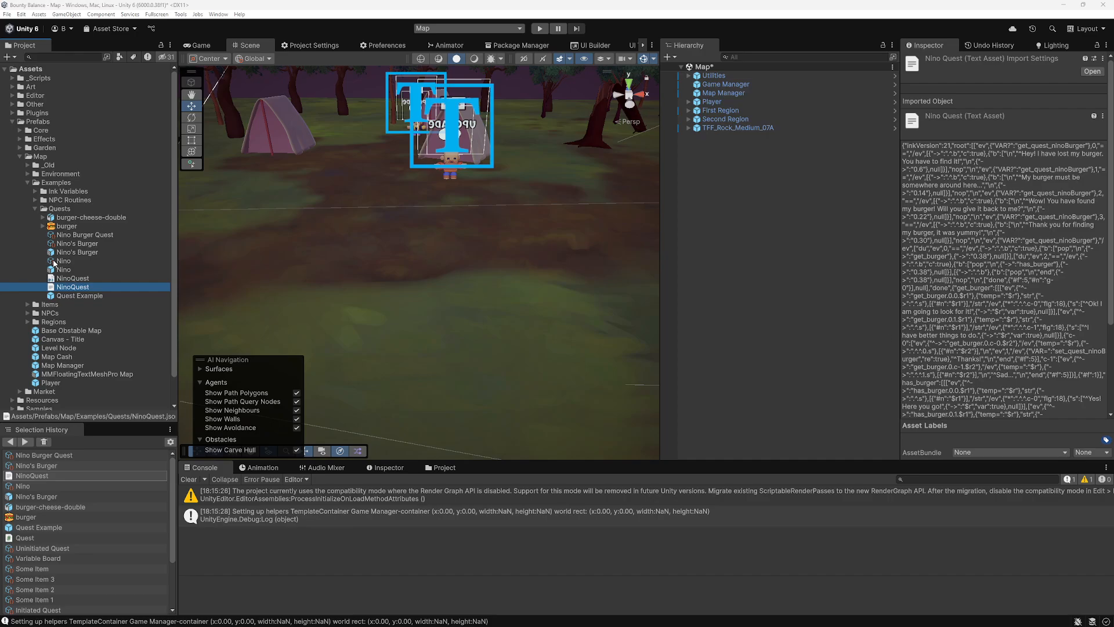
Step: Open the Player asset in the _ScriptableObjects Player folder under _Scripts and examine its Quests list
{"action": "left_click", "coordinate": [13, 78]}
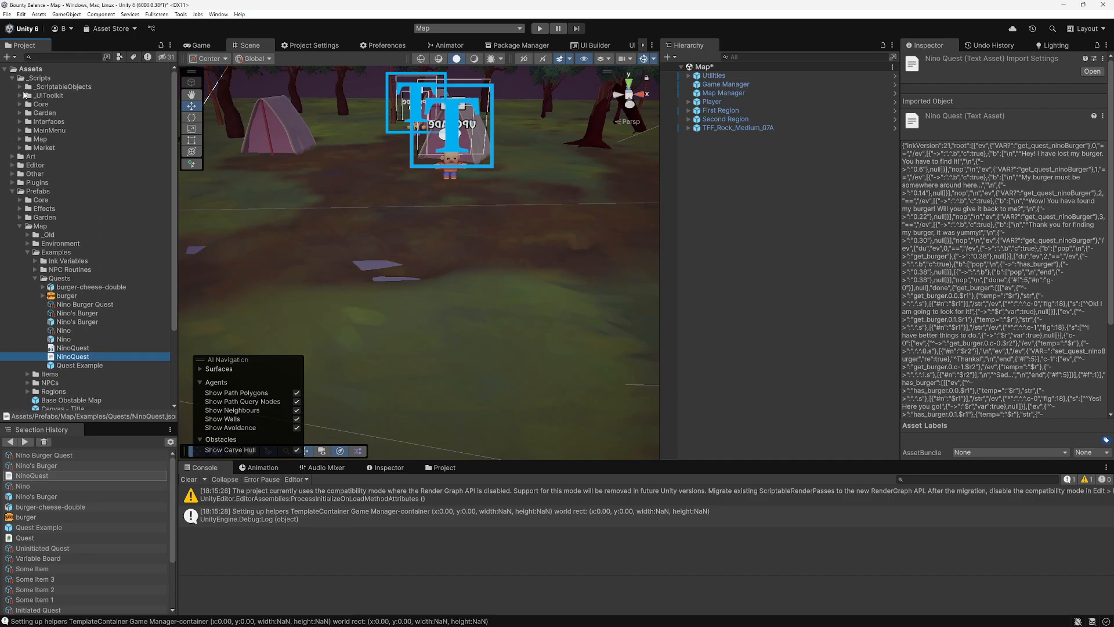
{"action": "left_click", "coordinate": [20, 87]}
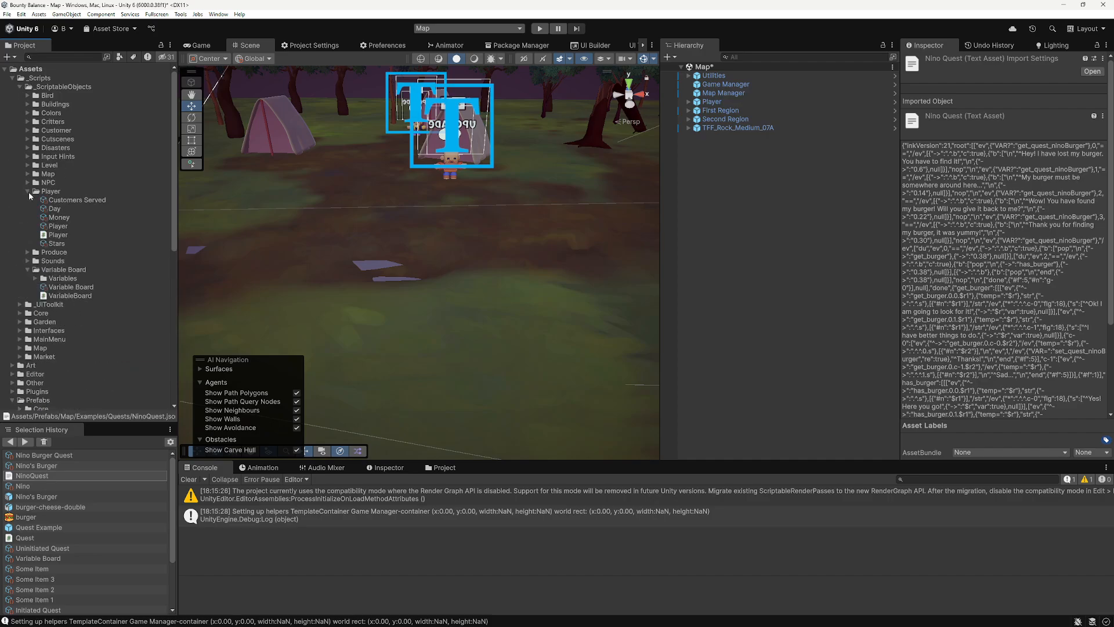
{"action": "left_click", "coordinate": [28, 191]}
{"action": "left_click", "coordinate": [28, 217]}
{"action": "left_click", "coordinate": [26, 191]}
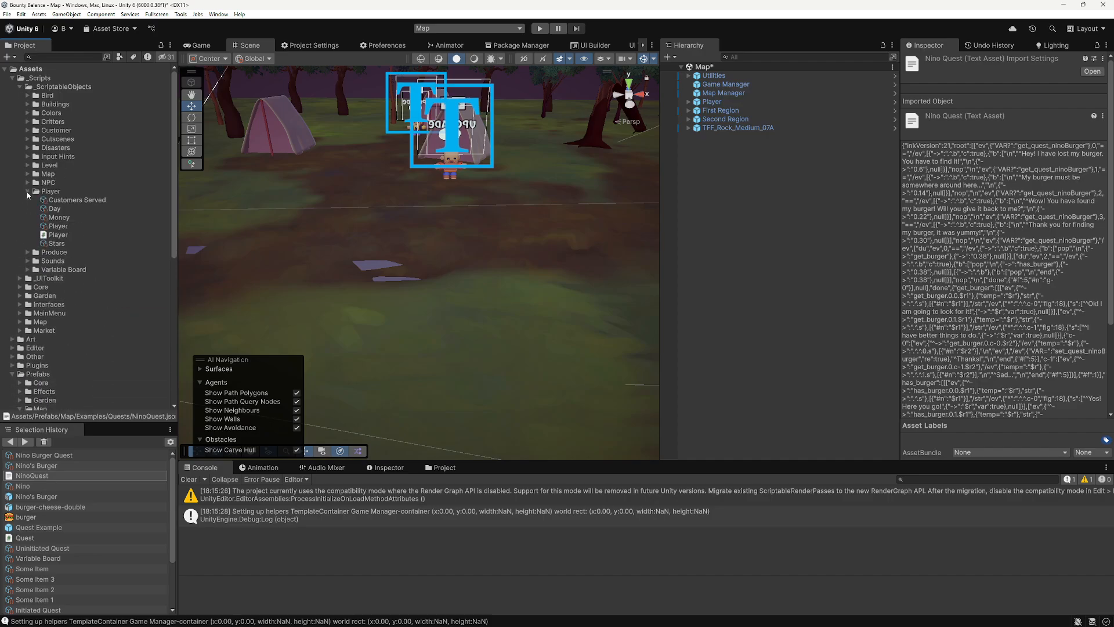
{"action": "left_click", "coordinate": [58, 226]}
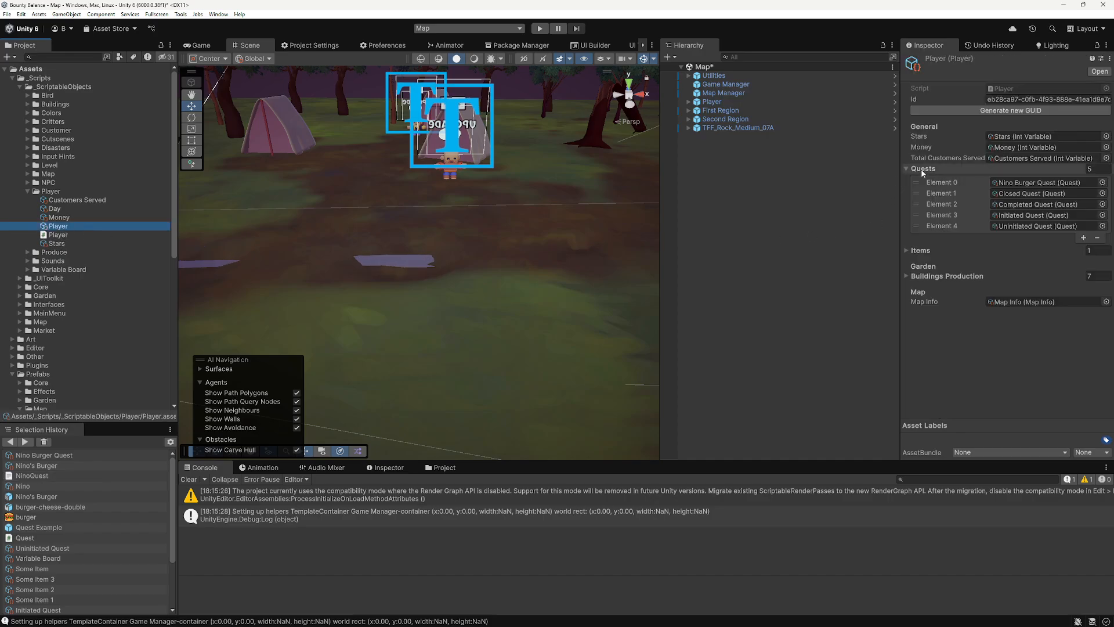
{"action": "left_click", "coordinate": [924, 169]}
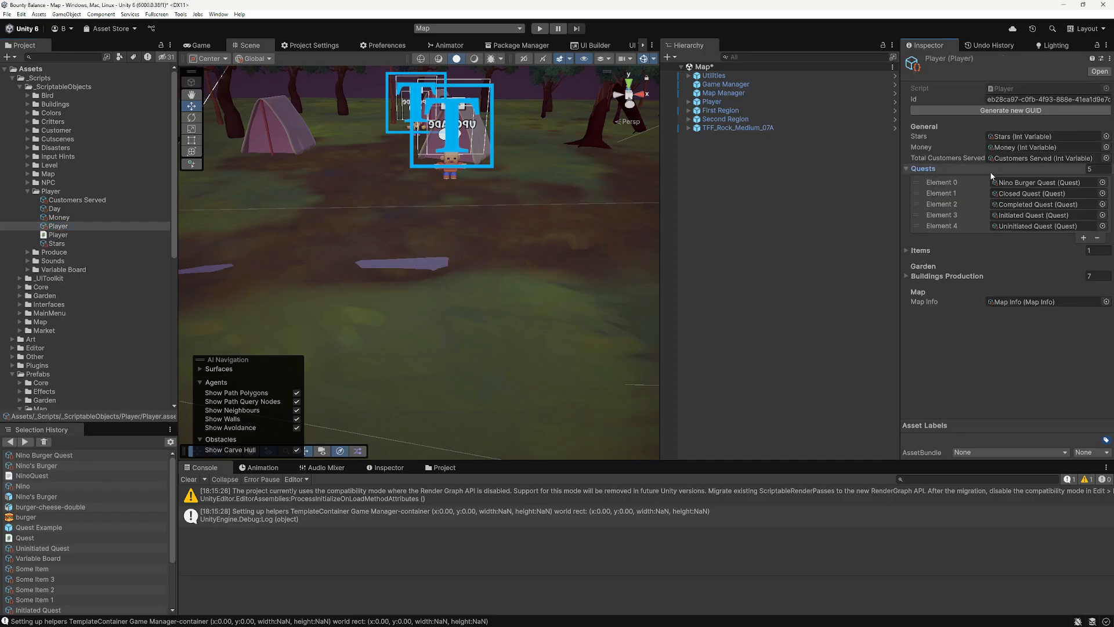
Step: Remove the Closed, Completed, Initiated and Uninitiated quests from the Player's Quests list and play the scene to check the quest journal
{"action": "left_click", "coordinate": [967, 194]}
{"action": "left_click", "coordinate": [972, 224], "text": "shift"}
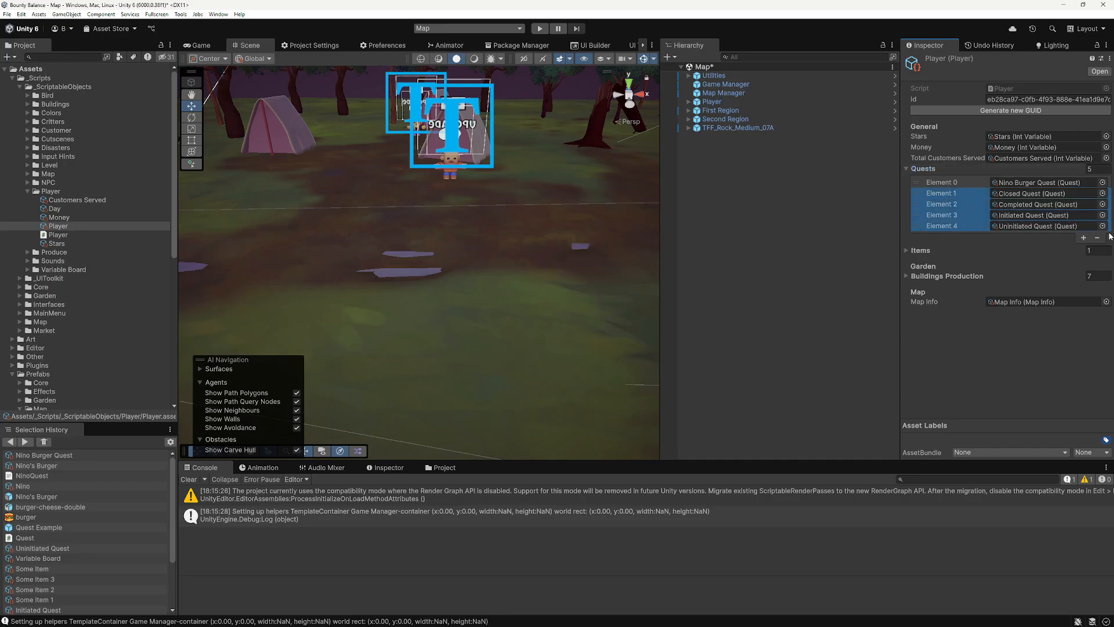
{"action": "left_click", "coordinate": [1097, 237]}
{"action": "left_click", "coordinate": [746, 251]}
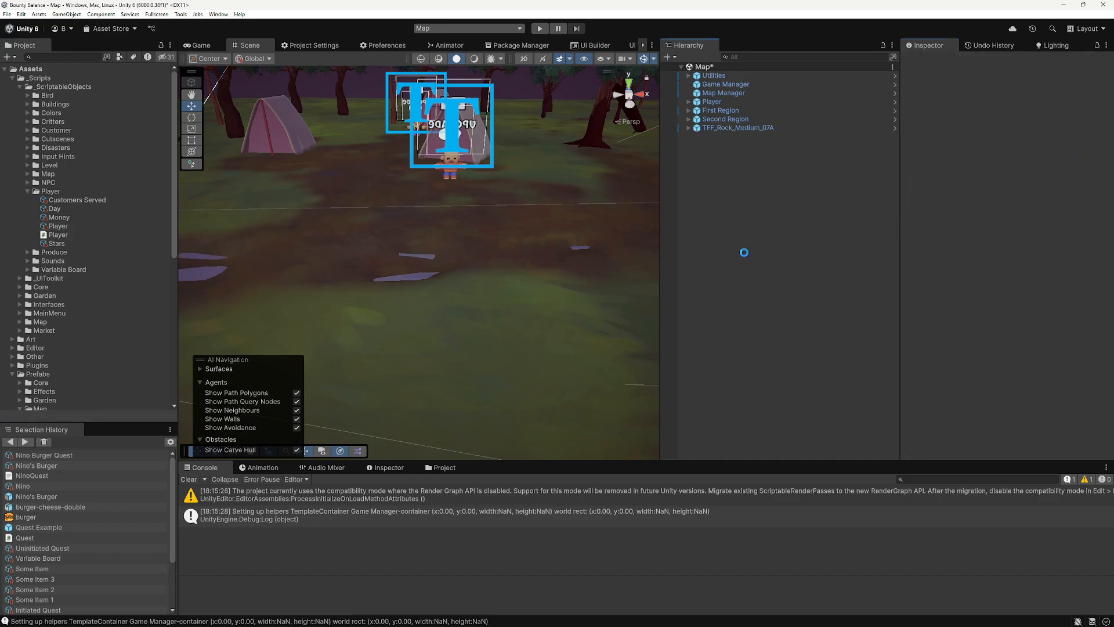
{"action": "left_click", "coordinate": [539, 28]}
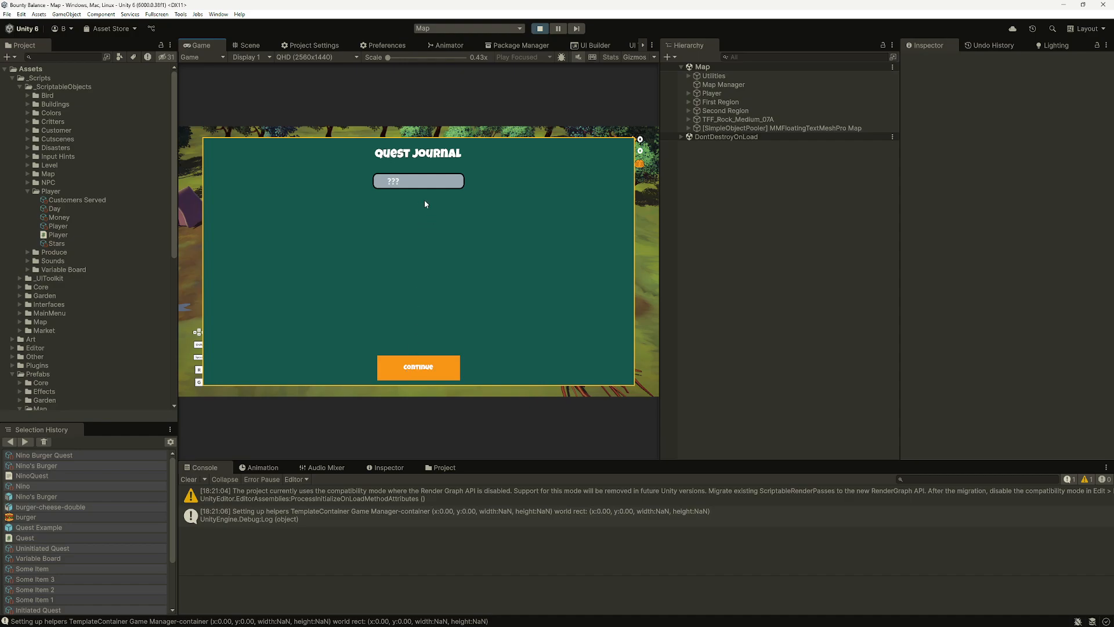
{"action": "left_click", "coordinate": [540, 28]}
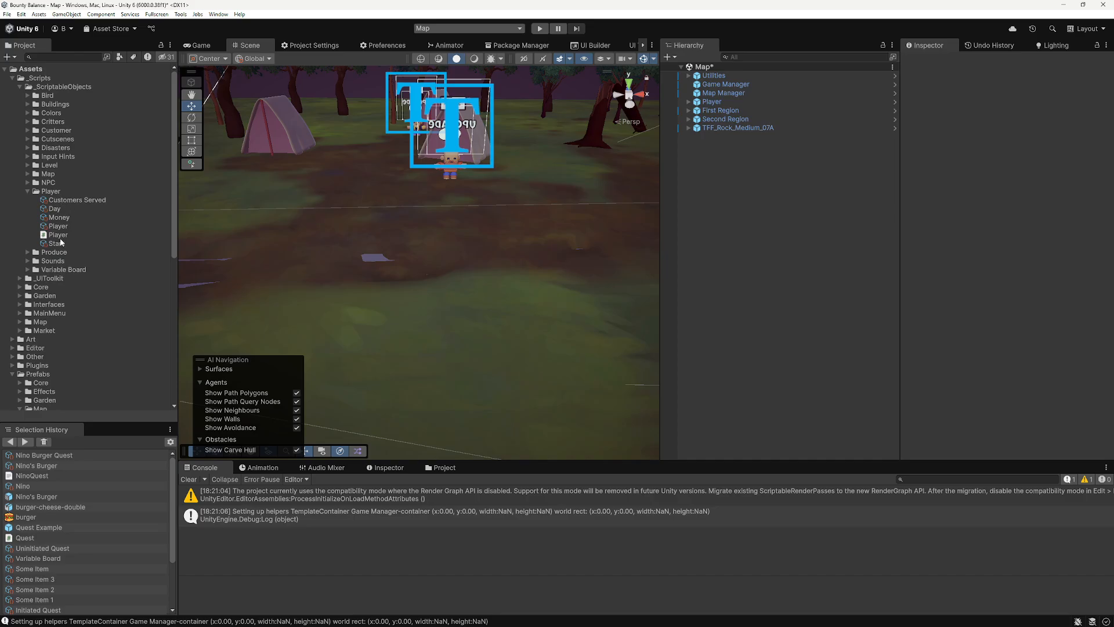
Step: Add the Closed, Completed, Initiated and Uninitiated quests from the Dummy Quests folder back to the Player's Quests list
{"action": "left_click", "coordinate": [58, 227]}
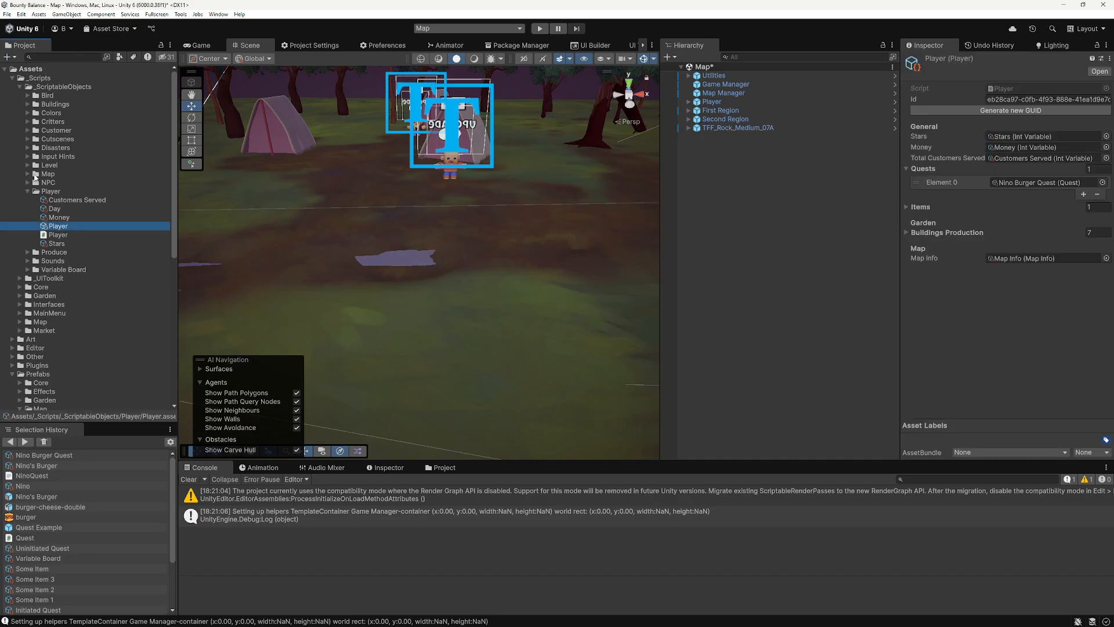
{"action": "left_click", "coordinate": [27, 174]}
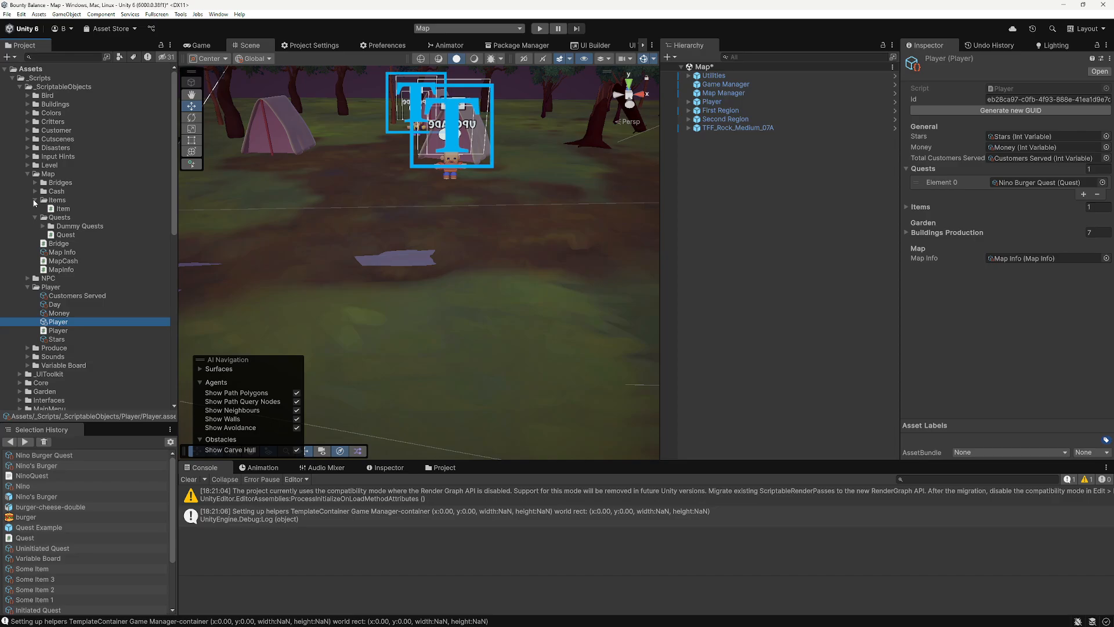
{"action": "left_click", "coordinate": [35, 209]}
{"action": "left_click", "coordinate": [43, 217]}
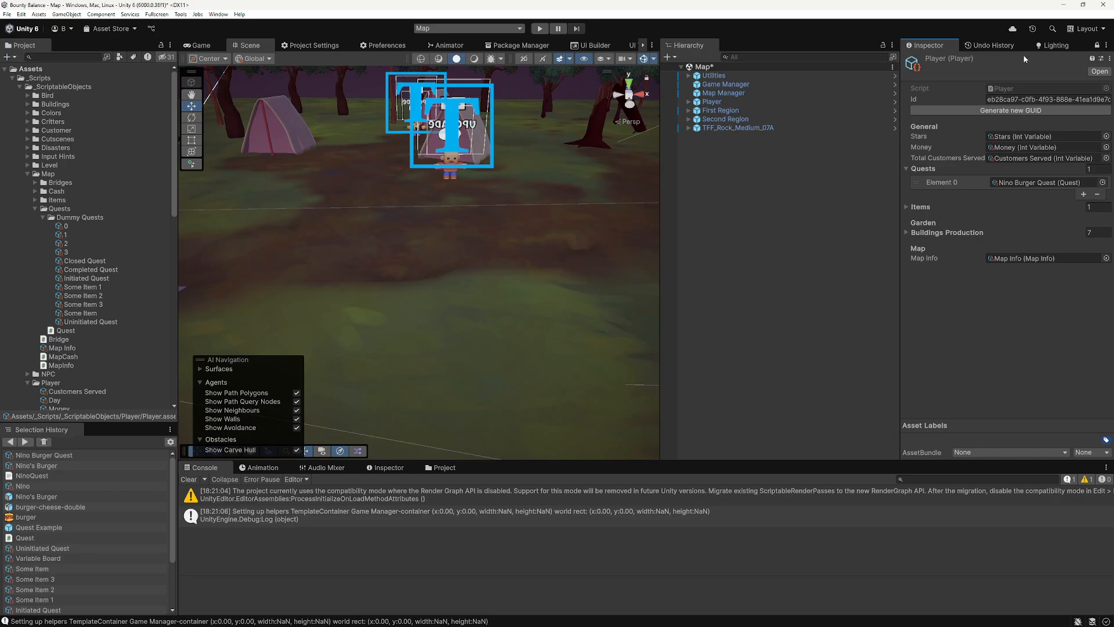
{"action": "left_click", "coordinate": [87, 261]}
{"action": "left_click", "coordinate": [92, 269], "text": "ctrl"}
{"action": "left_click", "coordinate": [93, 278], "text": "ctrl"}
{"action": "left_click", "coordinate": [101, 322], "text": "ctrl"}
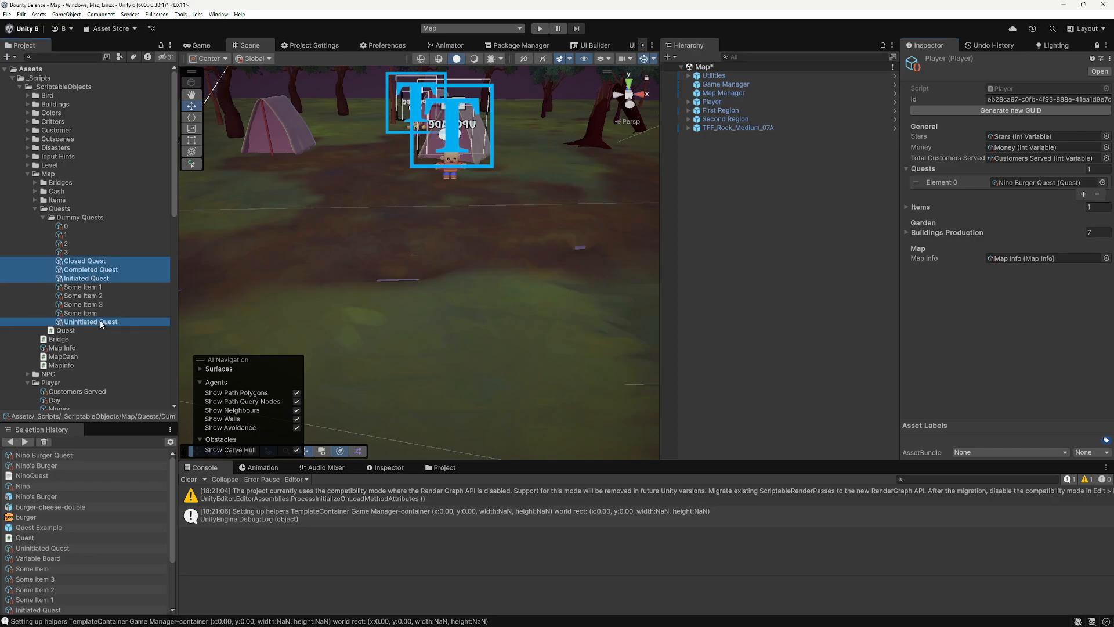
{"action": "left_click_drag", "start_coordinate": [101, 324], "coordinate": [935, 171]}
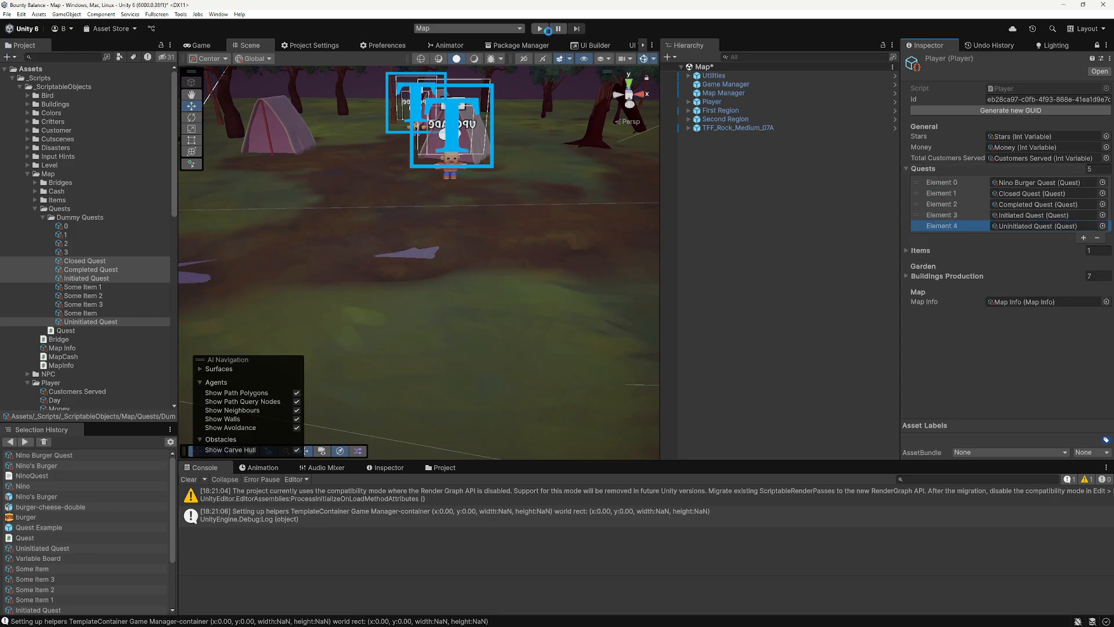
Step: Run the Map scene, view the dummy quests in the quest journal, and stop play mode
{"action": "left_click", "coordinate": [546, 29]}
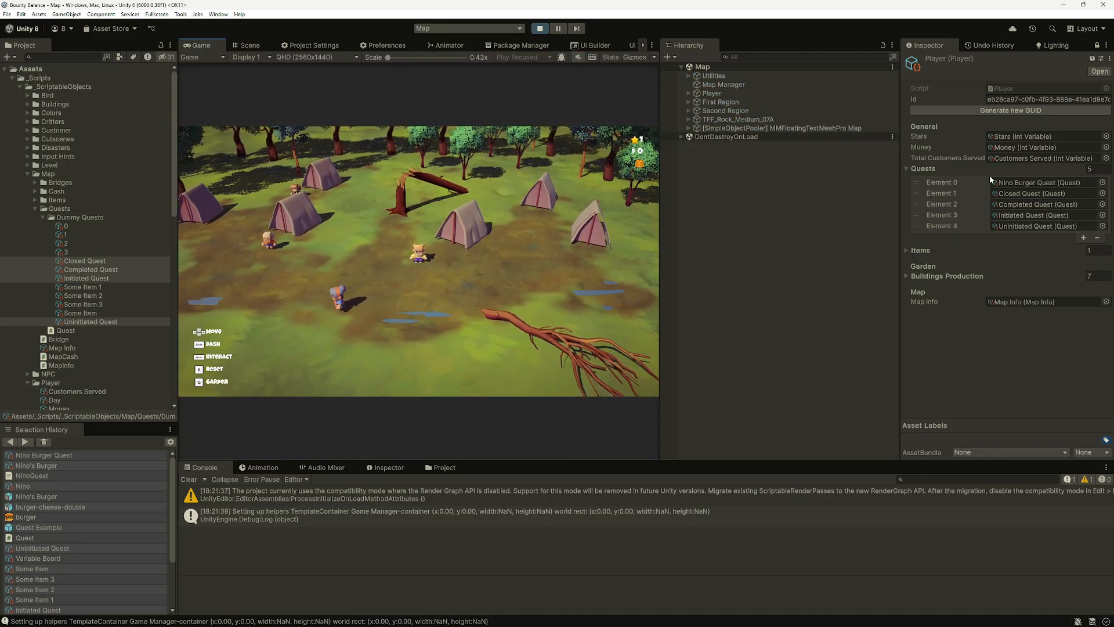
{"action": "key", "text": "j"}
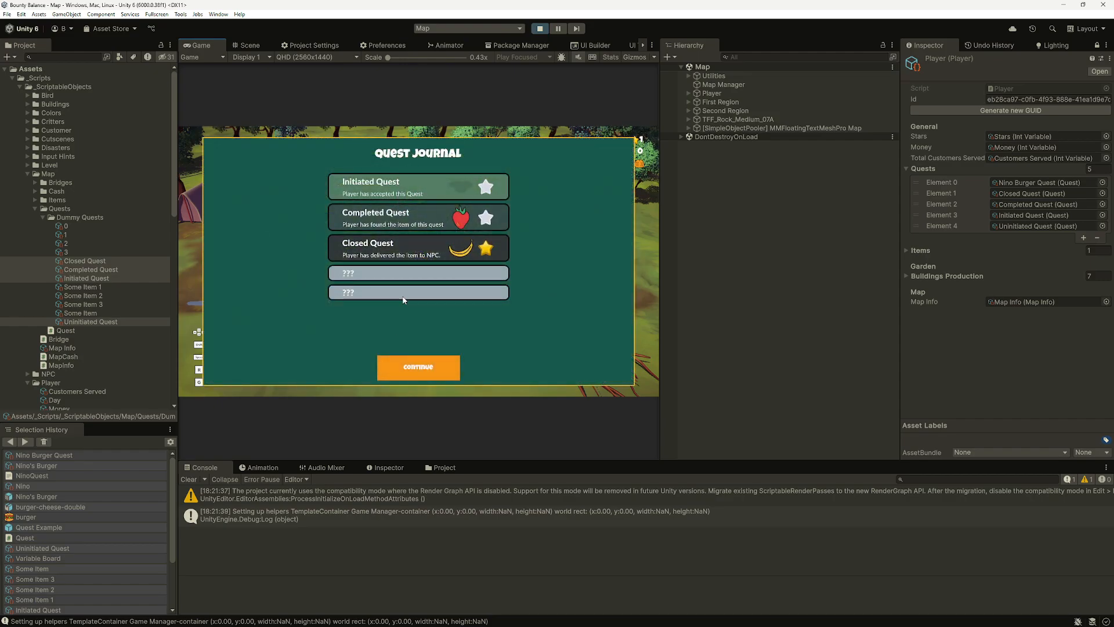
{"action": "left_click", "coordinate": [540, 28]}
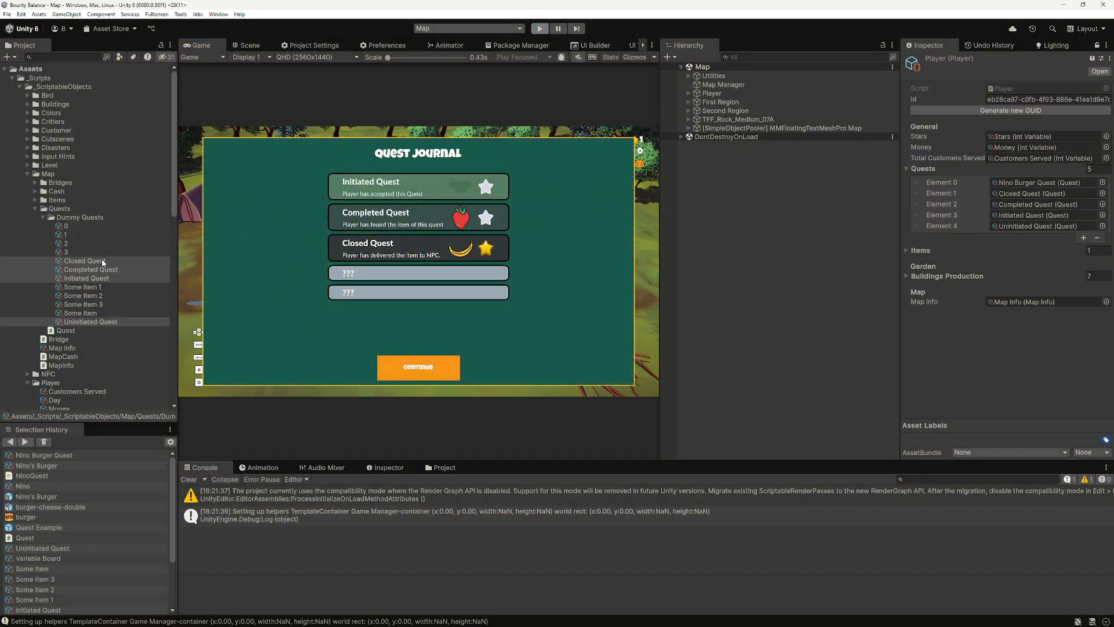
Step: Create a Quest scriptable object named New Quest in the Map Quests folder and add it to the Player's Quests list
{"action": "left_click", "coordinate": [43, 217]}
{"action": "right_click", "coordinate": [62, 209]}
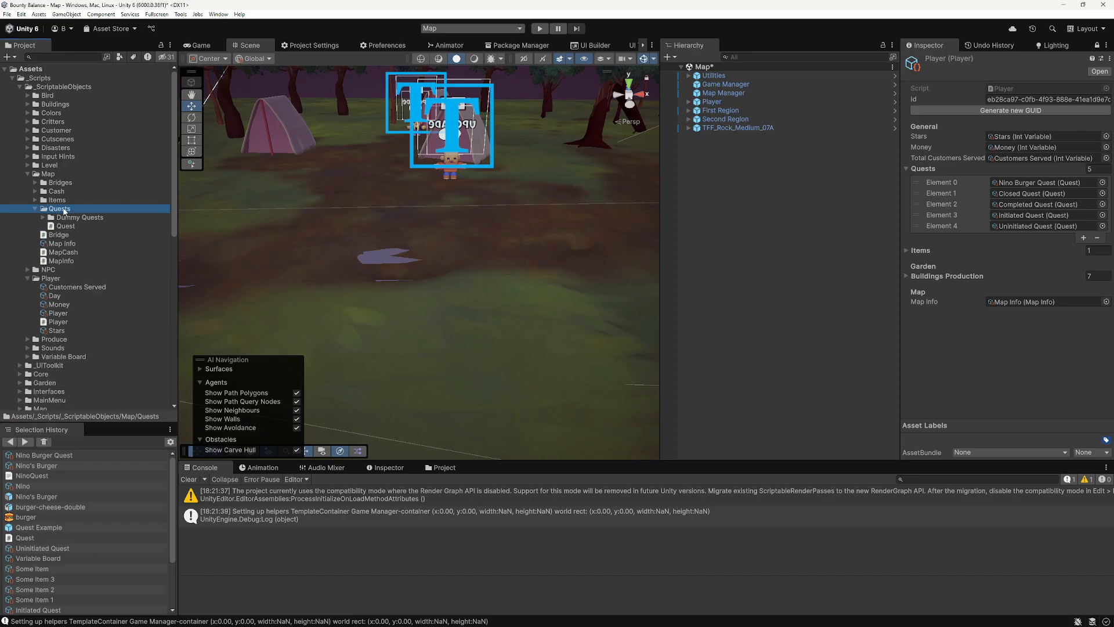
{"action": "mouse_move", "coordinate": [87, 223]}
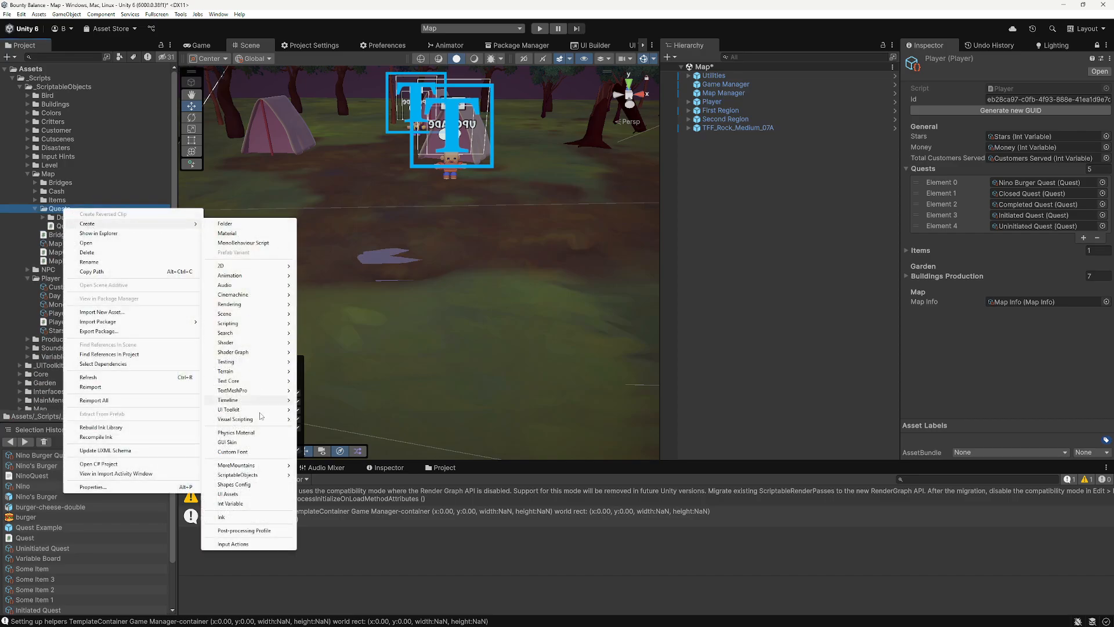
{"action": "mouse_move", "coordinate": [258, 477]}
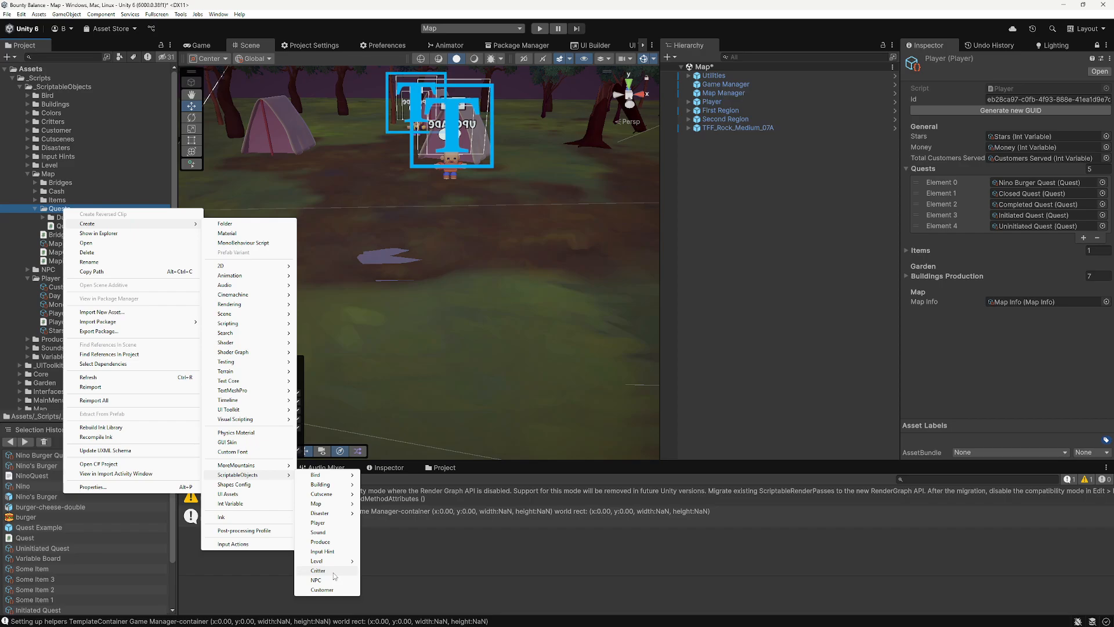
{"action": "mouse_move", "coordinate": [334, 503]}
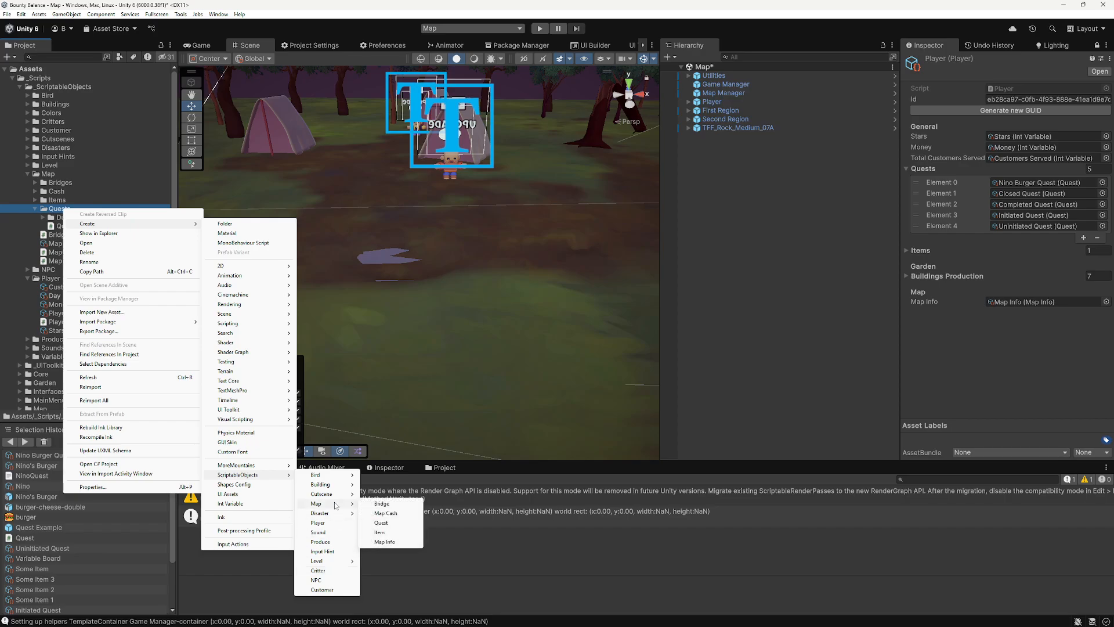
{"action": "left_click", "coordinate": [393, 525]}
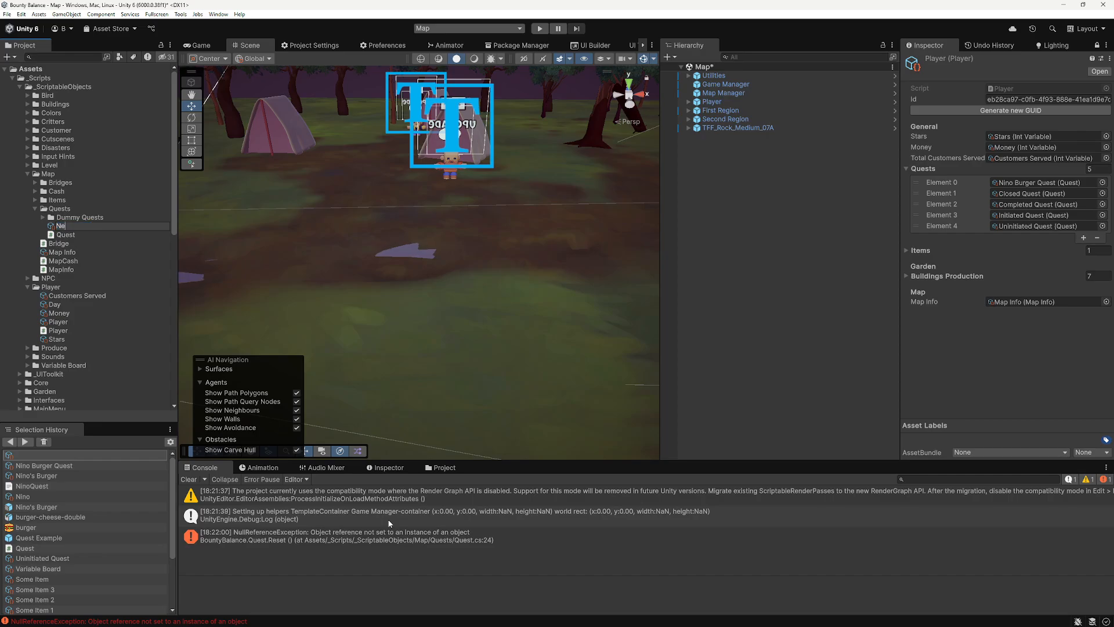
{"action": "type", "text": "Quest"}
{"action": "key", "text": "Return"}
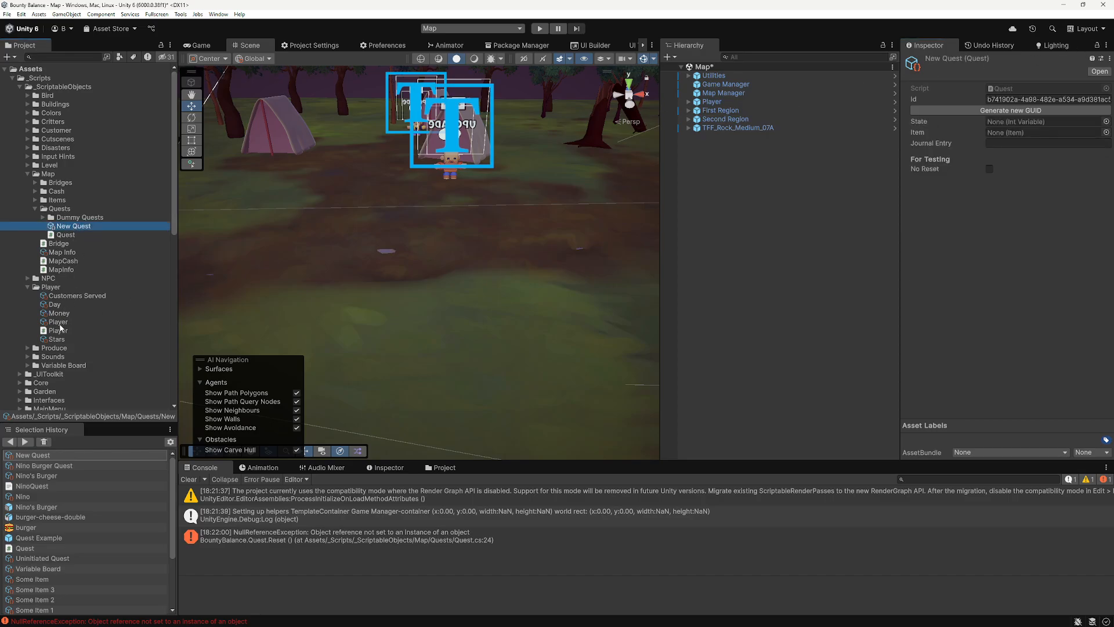
{"action": "left_click", "coordinate": [69, 322]}
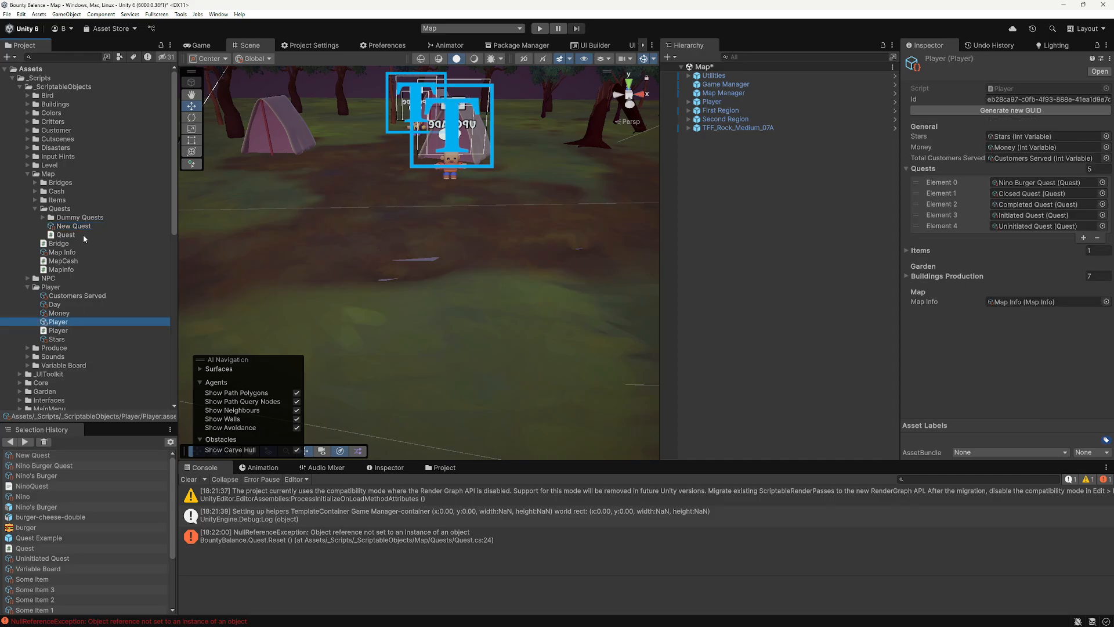
{"action": "left_click_drag", "start_coordinate": [74, 231], "coordinate": [986, 172]}
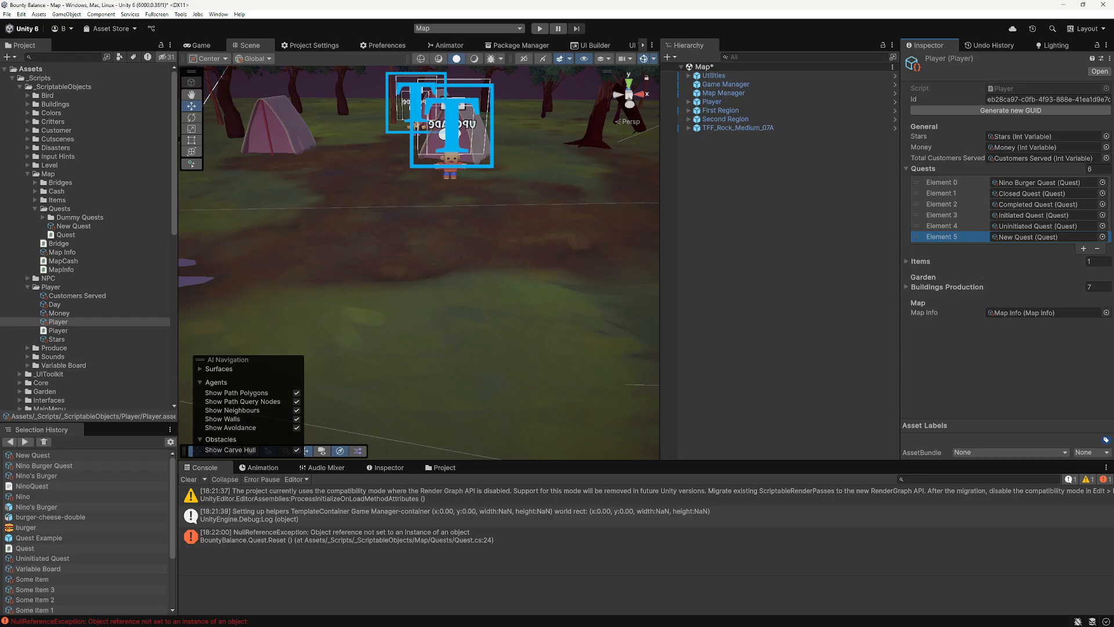
Step: Remove New Quest from the Player's Quests list and open the New Quest asset's properties
{"action": "left_click", "coordinate": [1097, 249]}
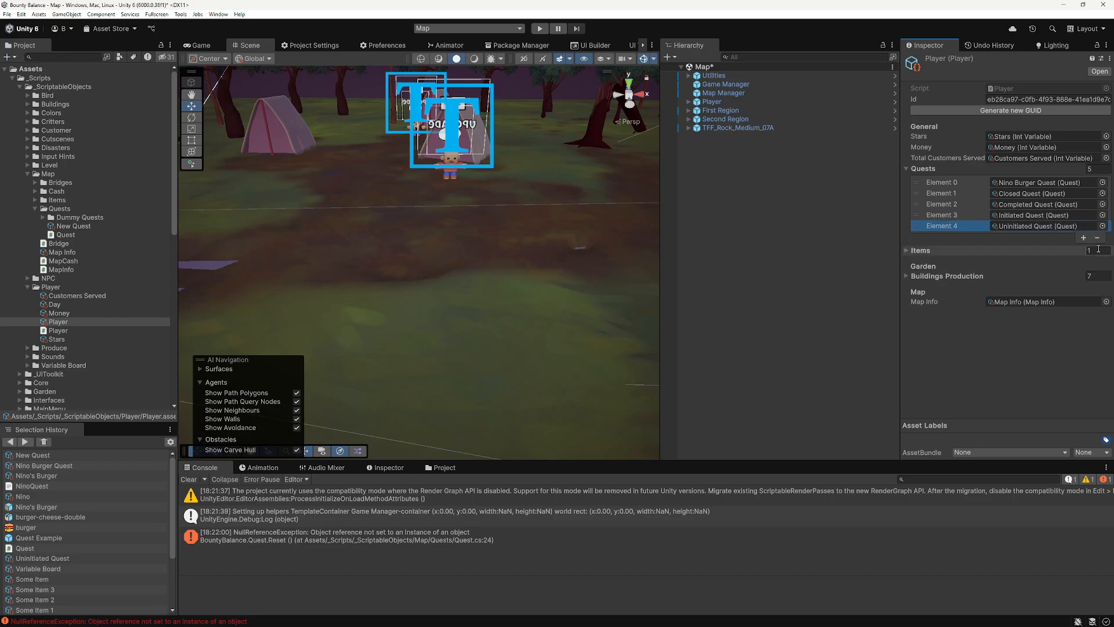
{"action": "left_click", "coordinate": [71, 227]}
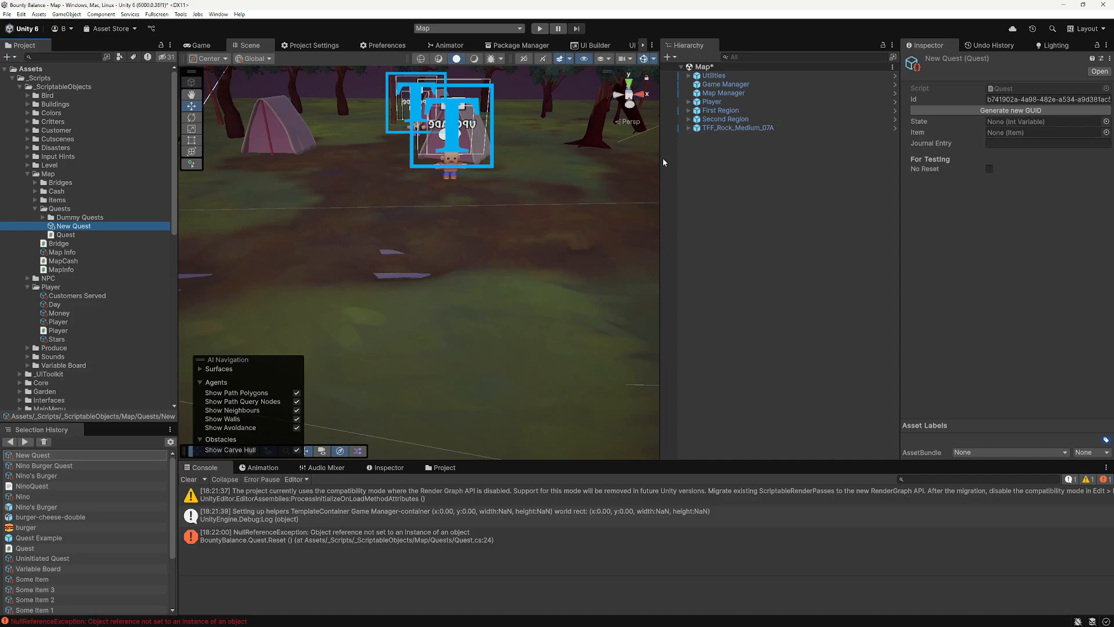
Step: Create an Int Variable named New Quest Variable in the Map Quests folder and assign it as New Quest's State
{"action": "right_click", "coordinate": [67, 211]}
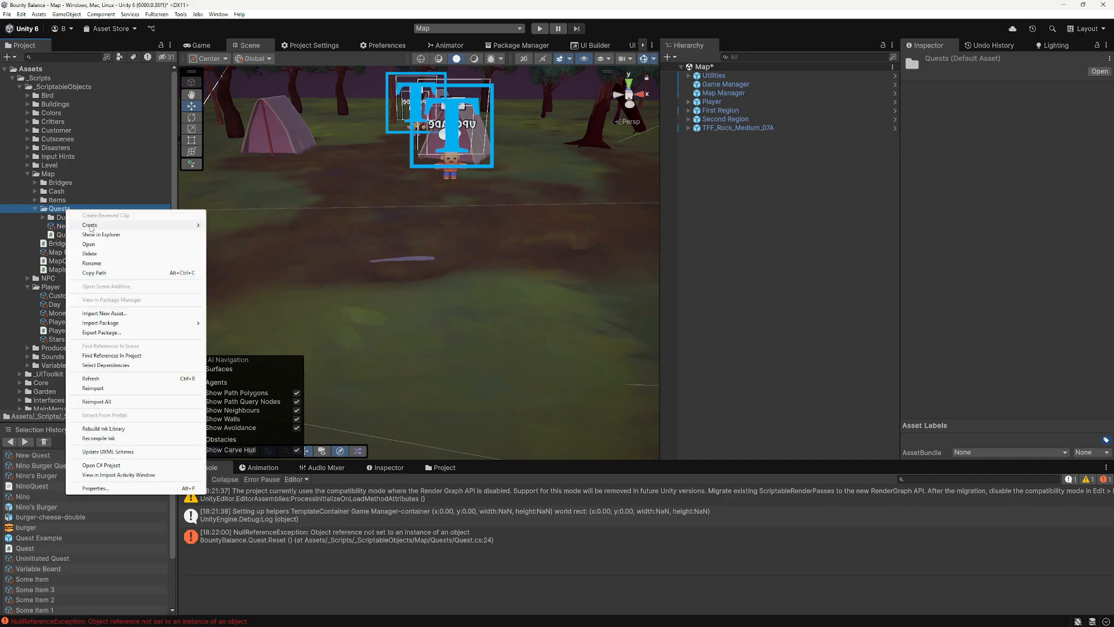
{"action": "mouse_move", "coordinate": [116, 225]}
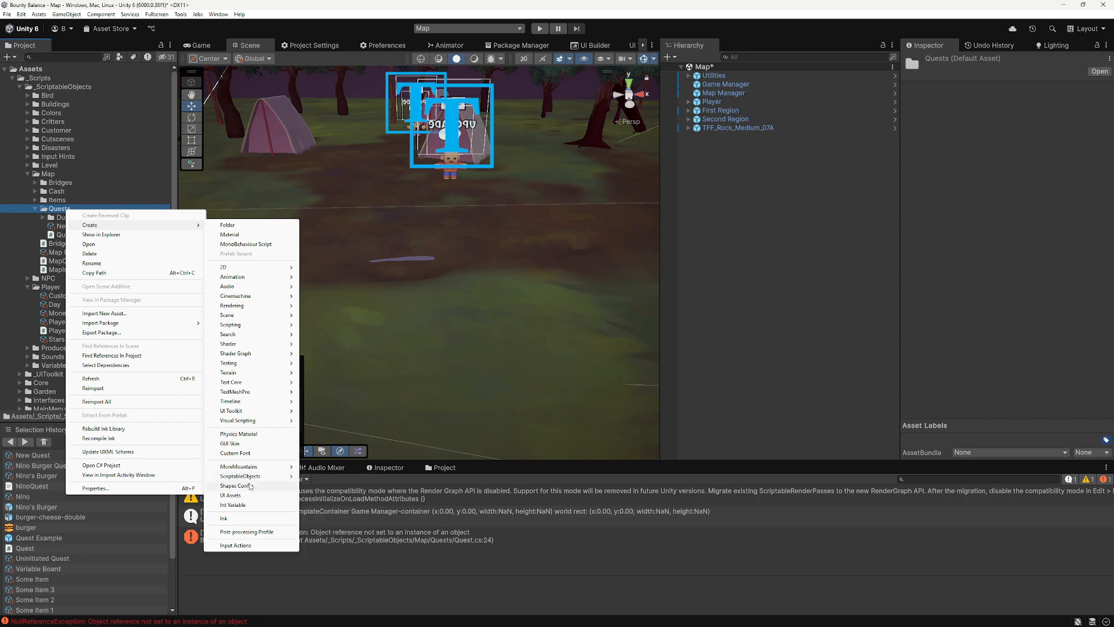
{"action": "left_click", "coordinate": [248, 504]}
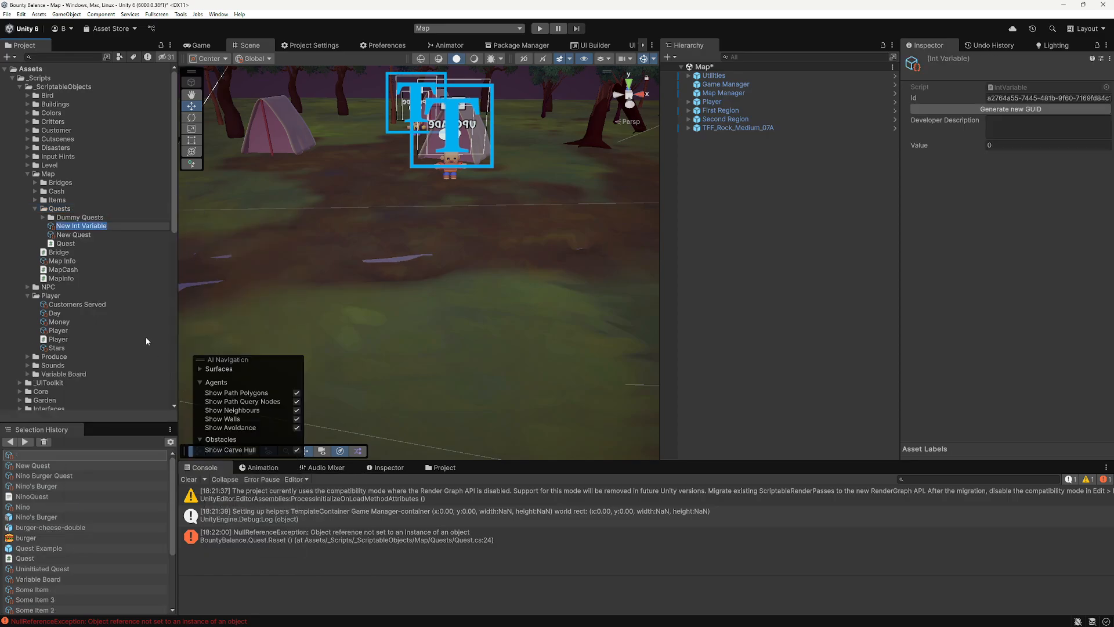
{"action": "type", "text": "New Ques"}
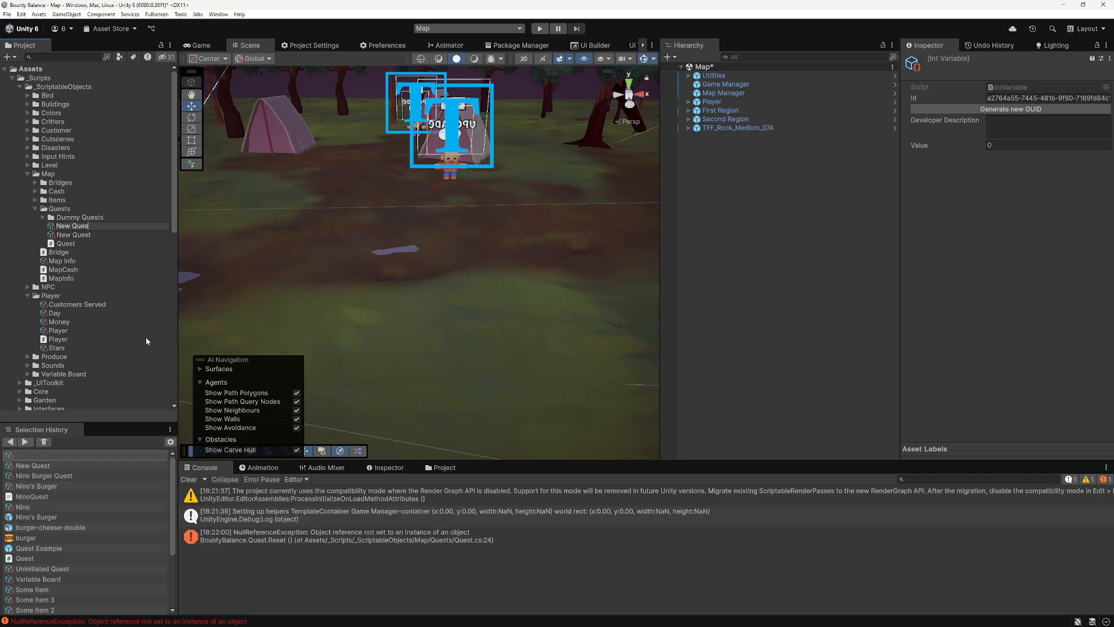
{"action": "type", "text": "t Vari"}
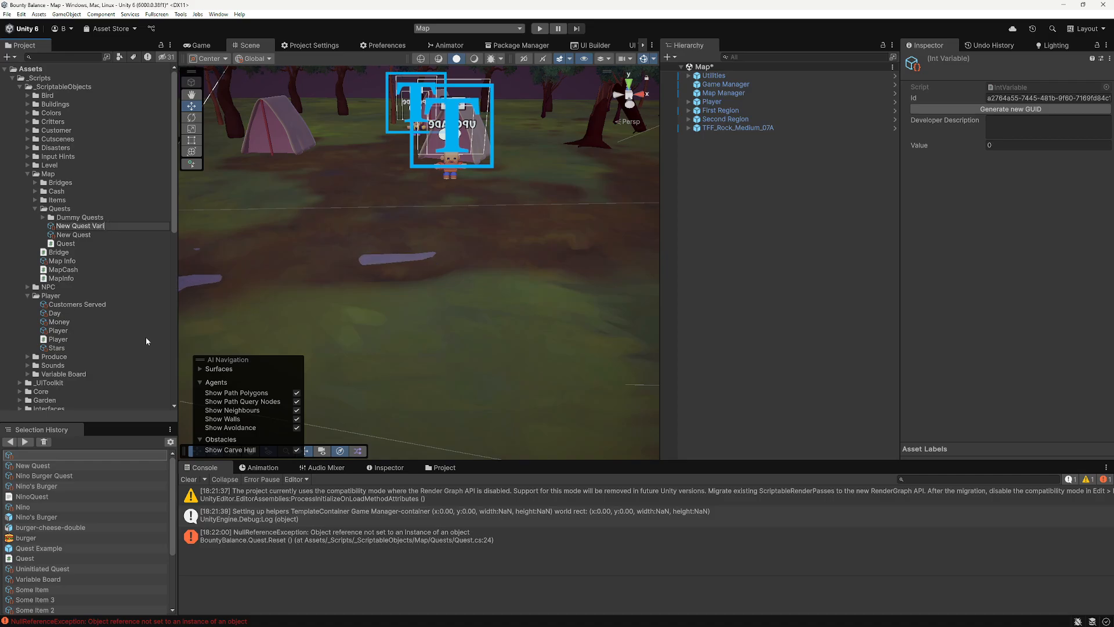
{"action": "type", "text": "able"}
{"action": "key", "text": "Return"}
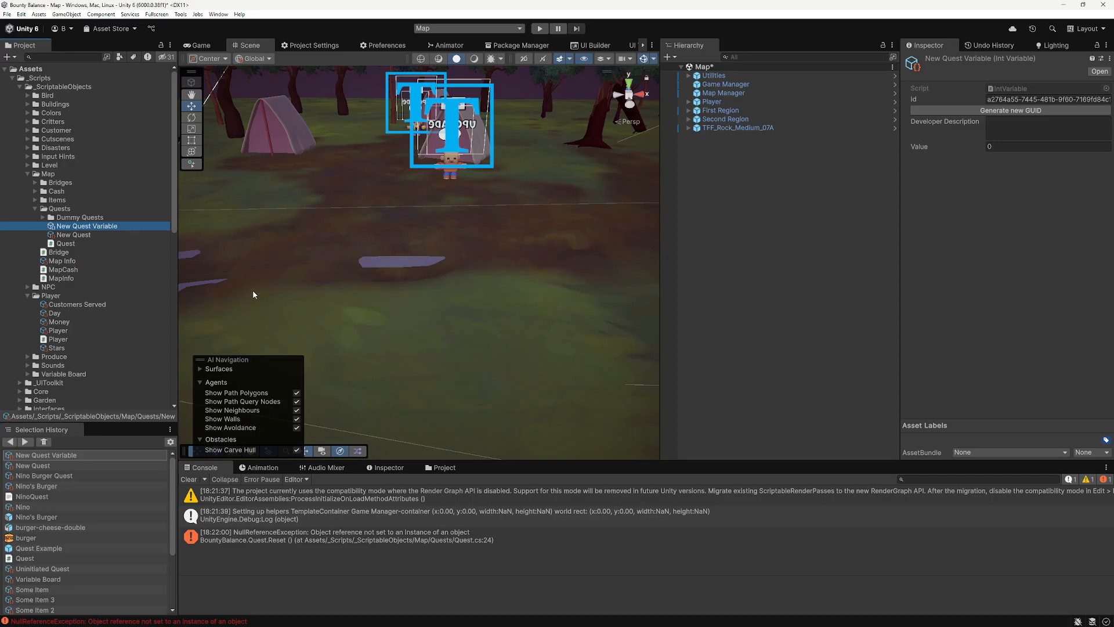
{"action": "left_click", "coordinate": [103, 232]}
{"action": "left_click_drag", "start_coordinate": [103, 226], "coordinate": [1038, 122]}
Step: Add New Quest Variable as a new element in the Variable Board's Settable Int Variables list
{"action": "scroll", "coordinate": [95, 250], "scroll_direction": "down", "scroll_amount": 3}
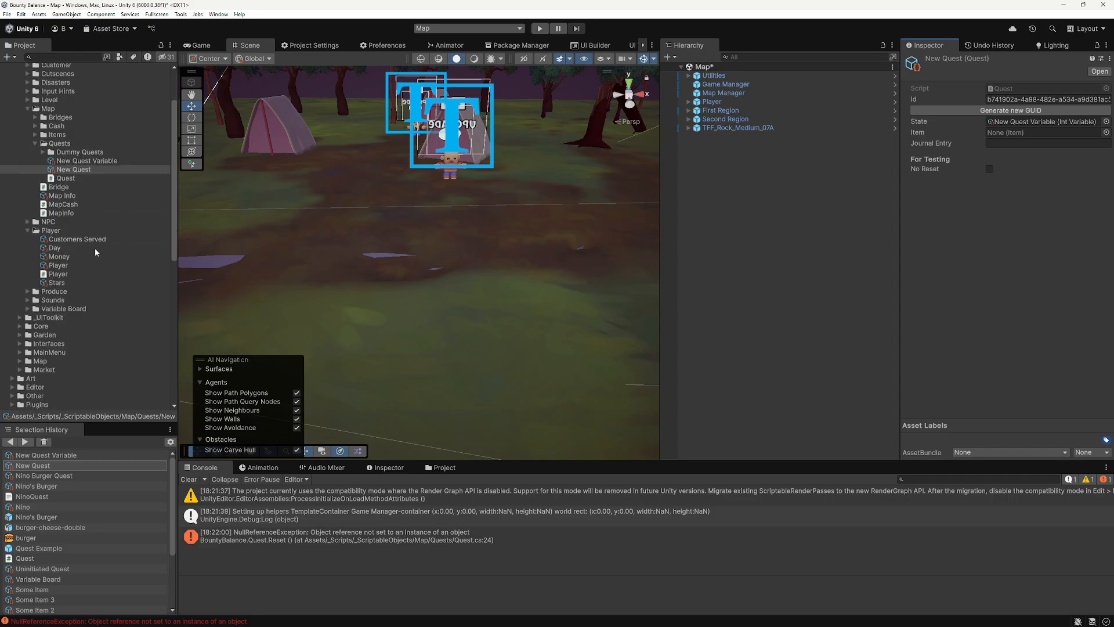
{"action": "left_click", "coordinate": [27, 276]}
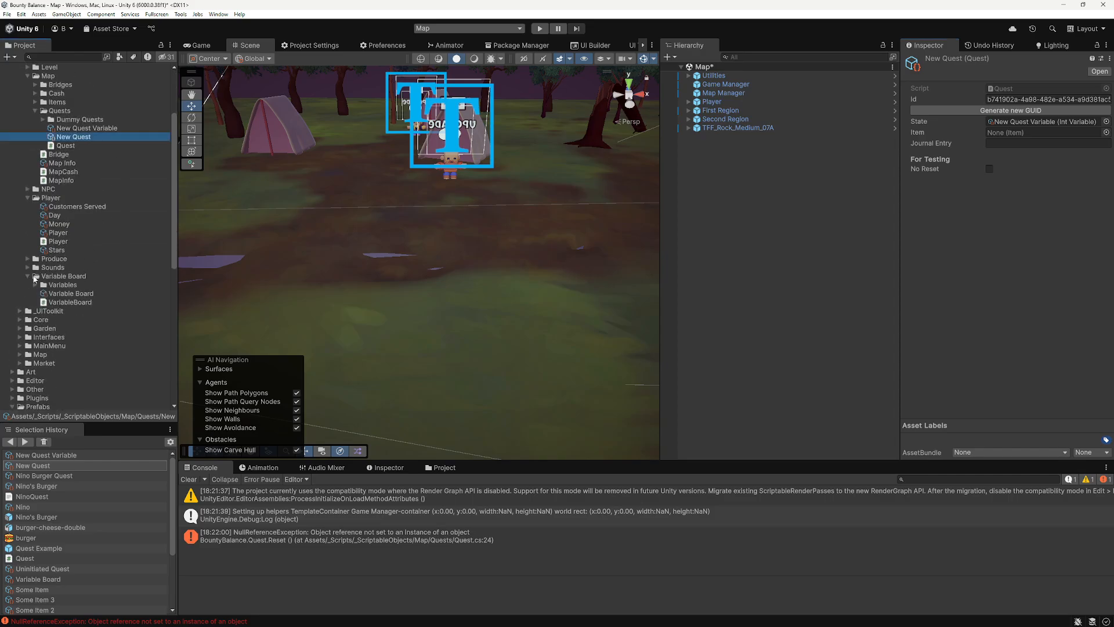
{"action": "scroll", "coordinate": [89, 278], "scroll_direction": "down", "scroll_amount": 1}
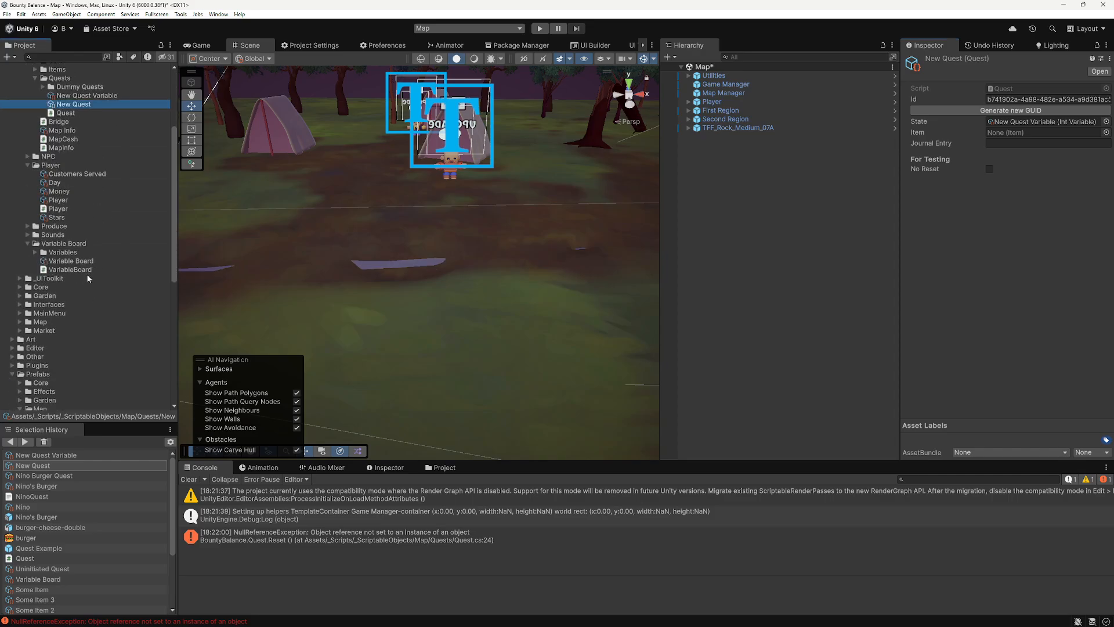
{"action": "left_click", "coordinate": [71, 261]}
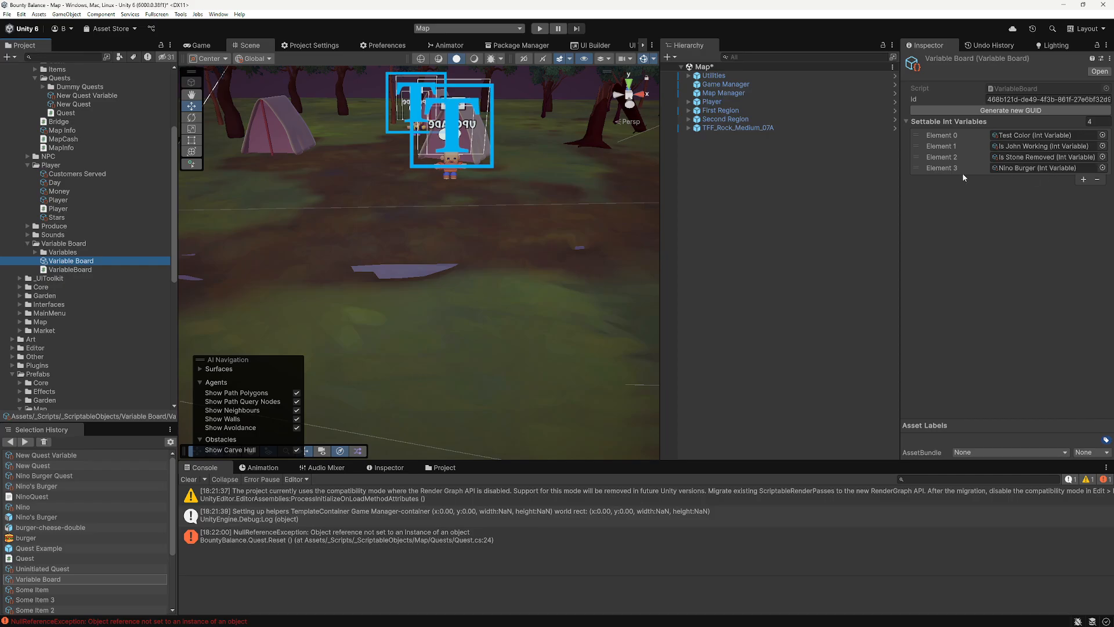
{"action": "left_click", "coordinate": [1083, 179]}
{"action": "scroll", "coordinate": [109, 201], "scroll_direction": "up", "scroll_amount": 3}
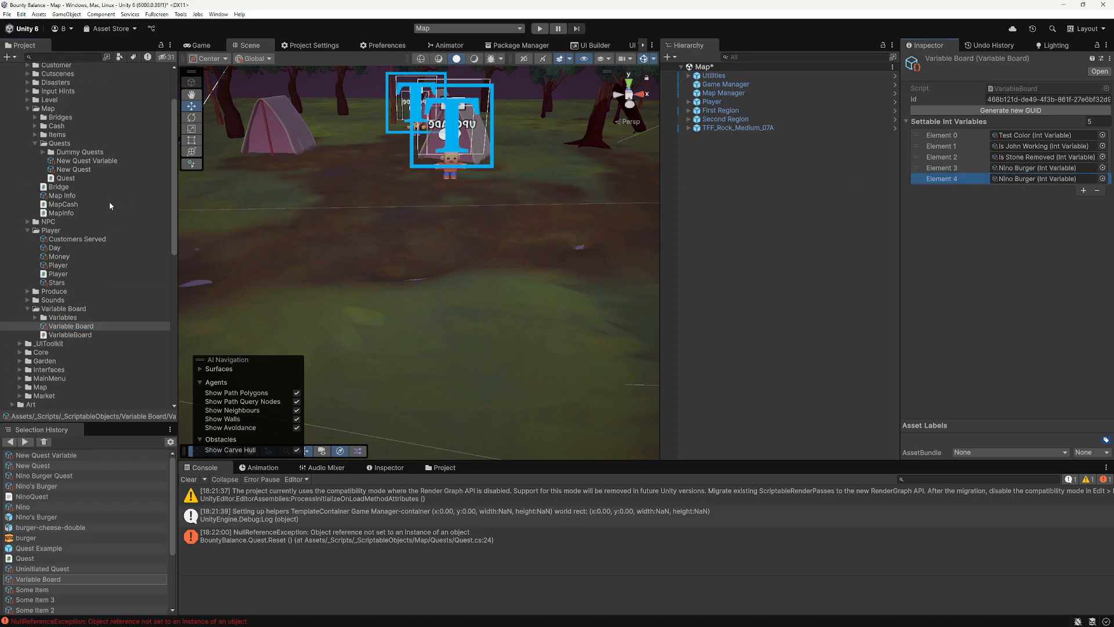
{"action": "left_click_drag", "start_coordinate": [99, 159], "coordinate": [1039, 179]}
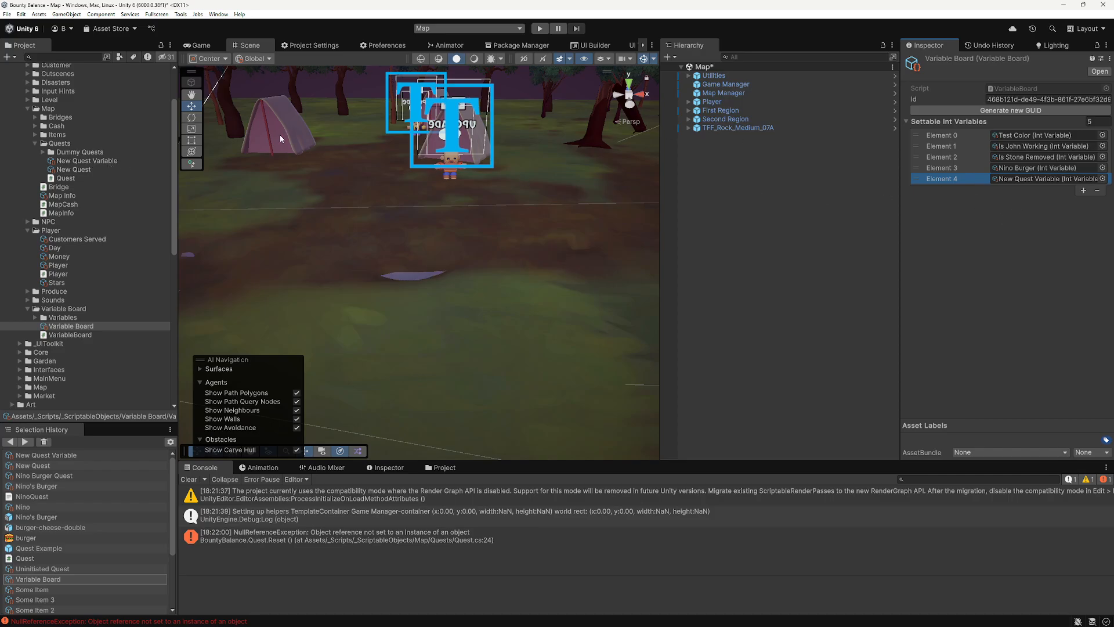
Step: Move New Quest Variable into the Variable Board's Variables folder and select it there
{"action": "left_click_drag", "start_coordinate": [105, 161], "coordinate": [53, 311]}
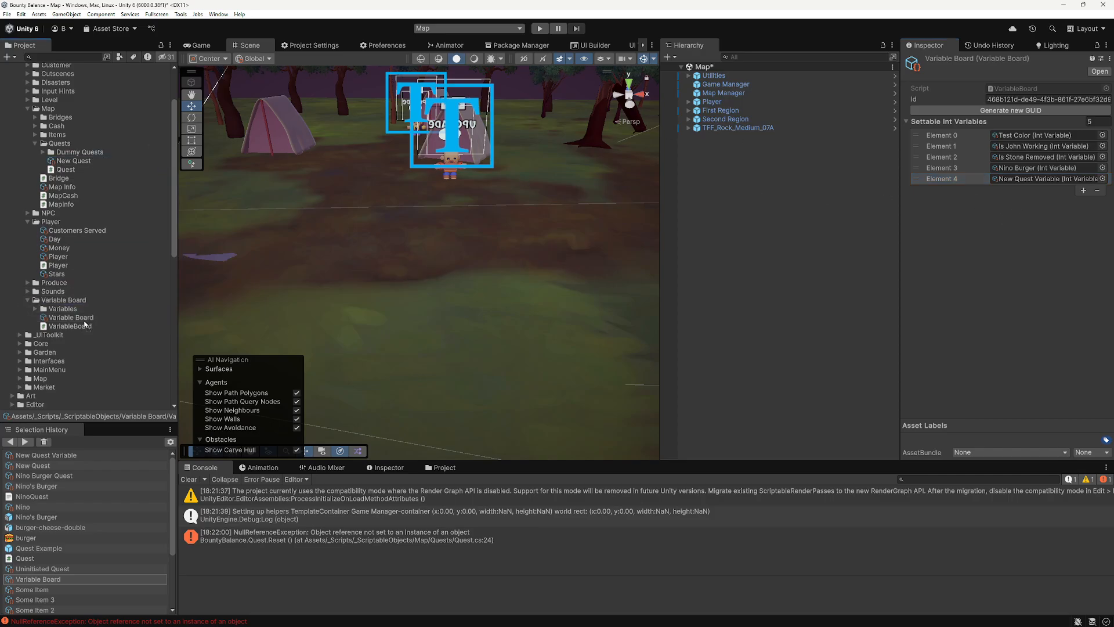
{"action": "left_click", "coordinate": [54, 317]}
{"action": "left_click", "coordinate": [53, 309]}
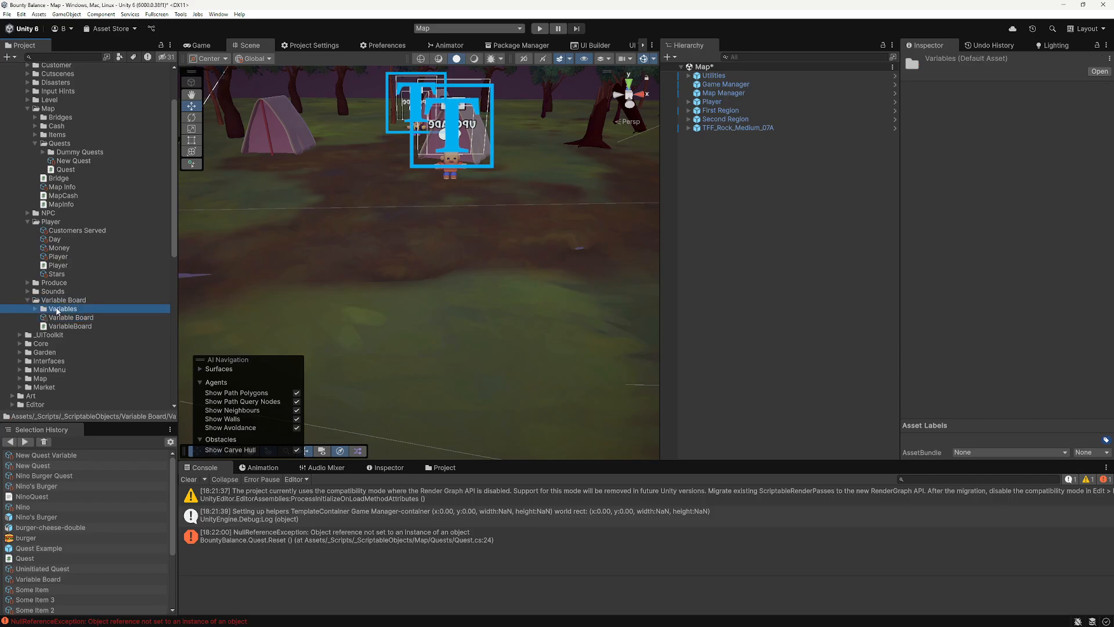
{"action": "left_click", "coordinate": [36, 309]}
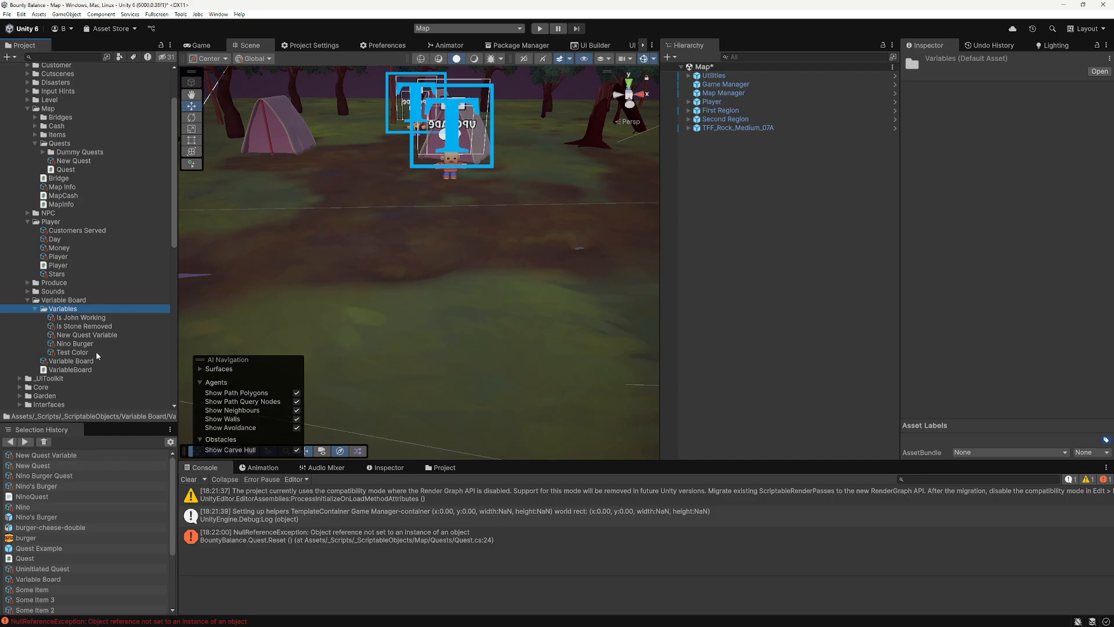
{"action": "left_click", "coordinate": [82, 336]}
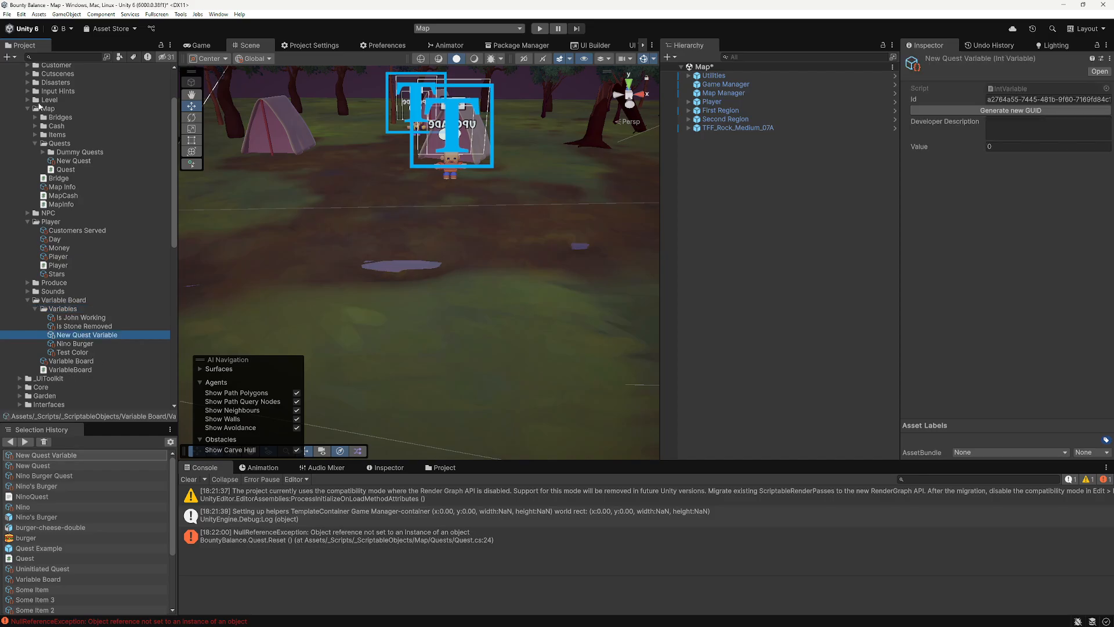
Step: Create an Item scriptable object named New Item in the Map Quests folder
{"action": "left_click", "coordinate": [67, 161]}
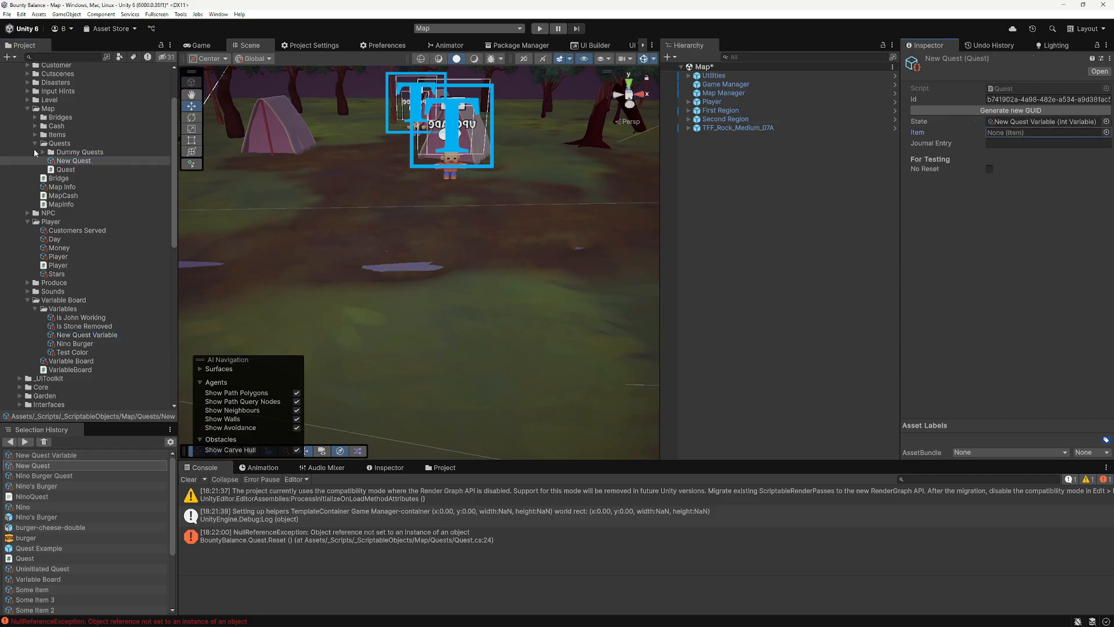
{"action": "right_click", "coordinate": [68, 144]}
{"action": "mouse_move", "coordinate": [100, 162]}
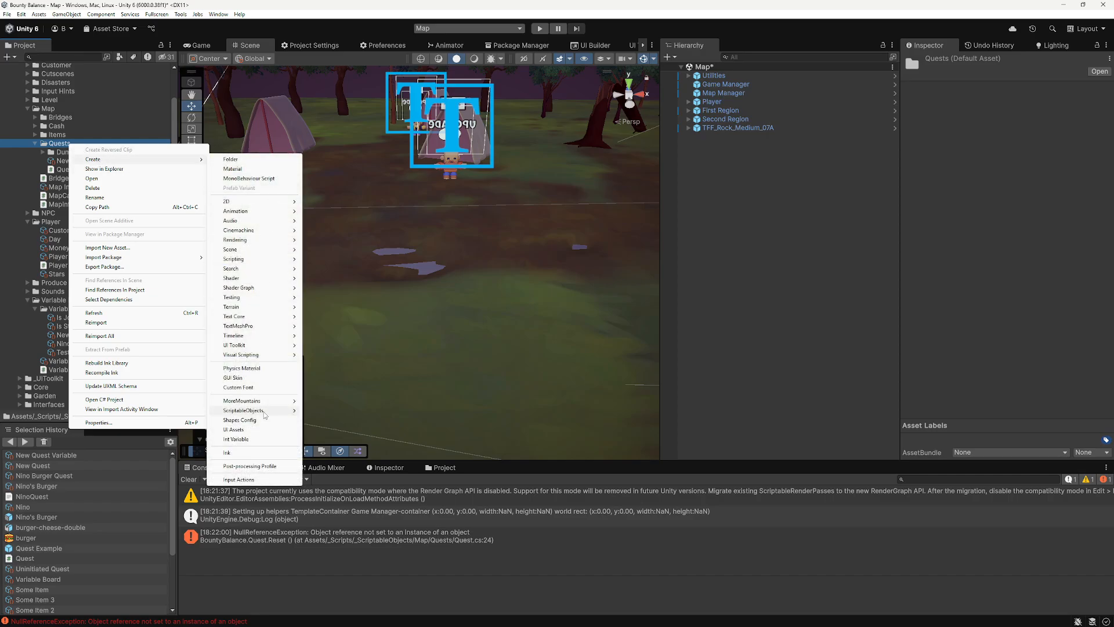
{"action": "mouse_move", "coordinate": [273, 410]}
{"action": "mouse_move", "coordinate": [340, 497]}
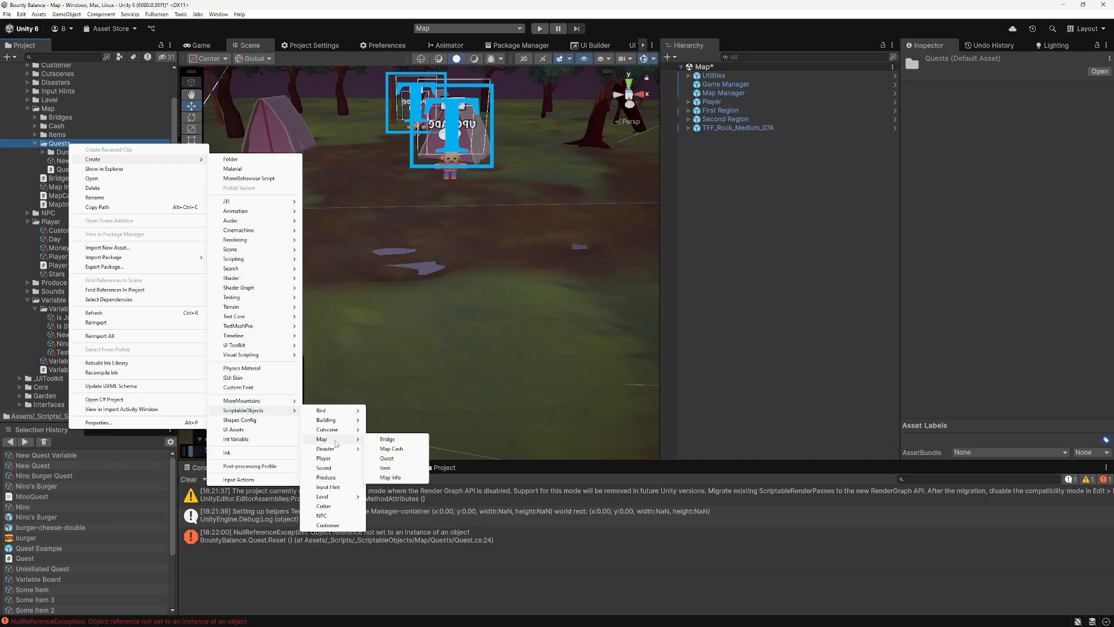
{"action": "left_click", "coordinate": [406, 468]}
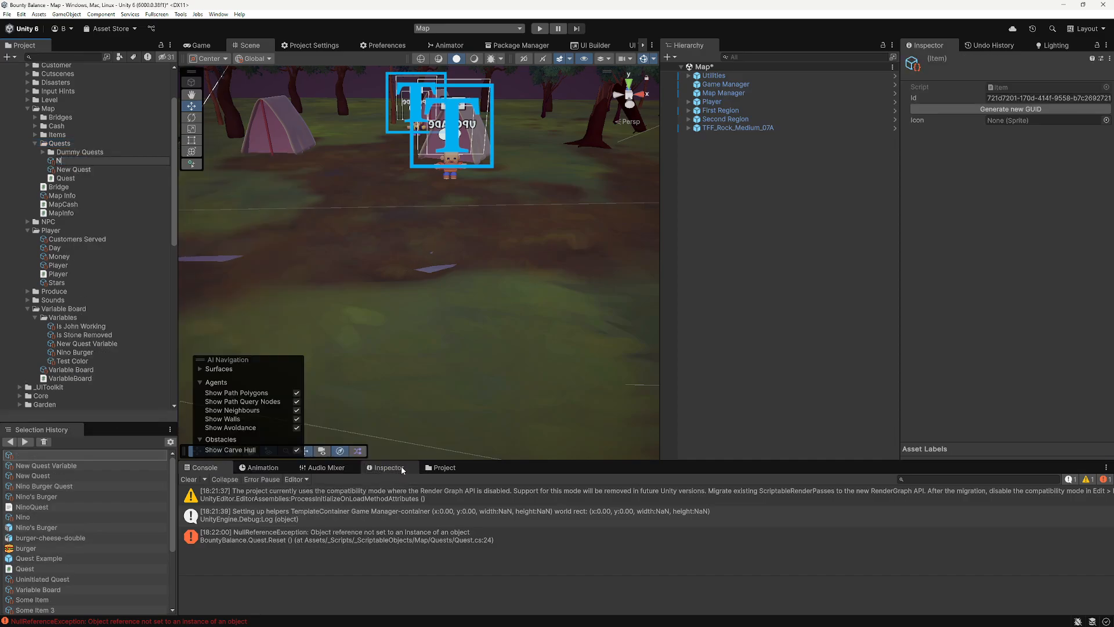
{"action": "key", "text": "Return"}
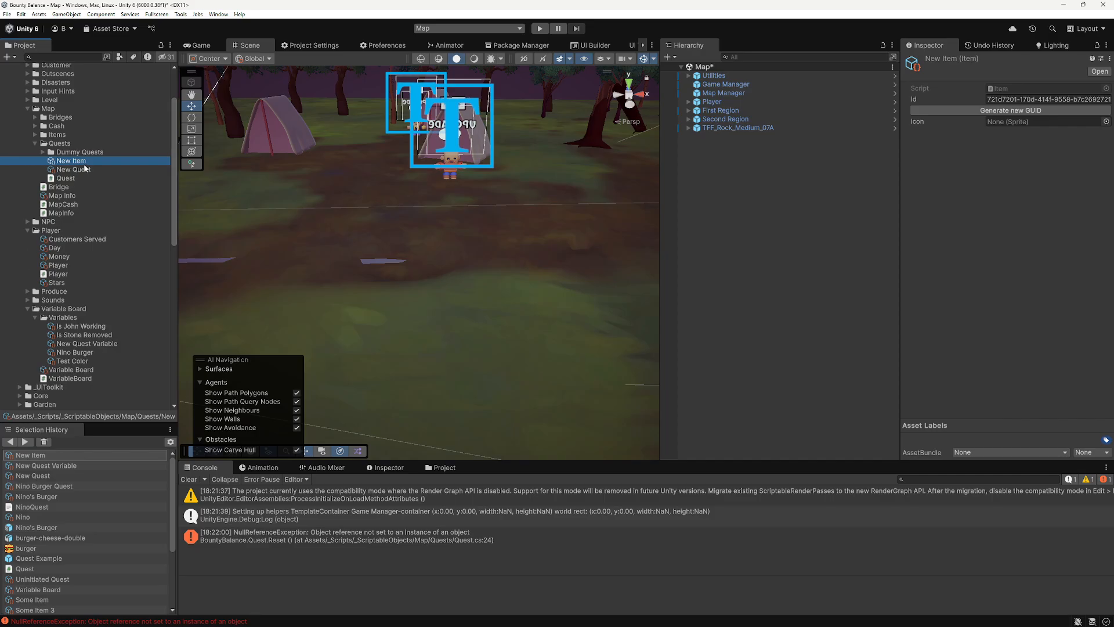
Step: Assign New Item as New Quest's Item, set its Journal Entry to "ASDkjhaskdjahs" and save the scene
{"action": "left_click", "coordinate": [85, 168]}
{"action": "left_click", "coordinate": [1002, 136]}
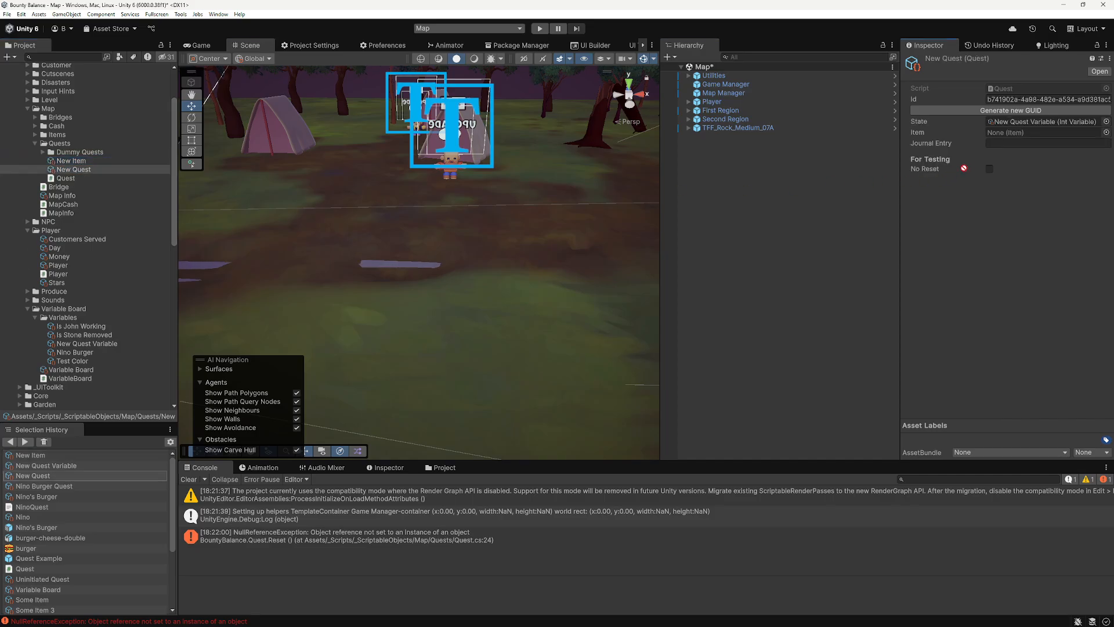
{"action": "left_click_drag", "start_coordinate": [1002, 139], "coordinate": [1002, 137]}
{"action": "left_click", "coordinate": [1009, 144]}
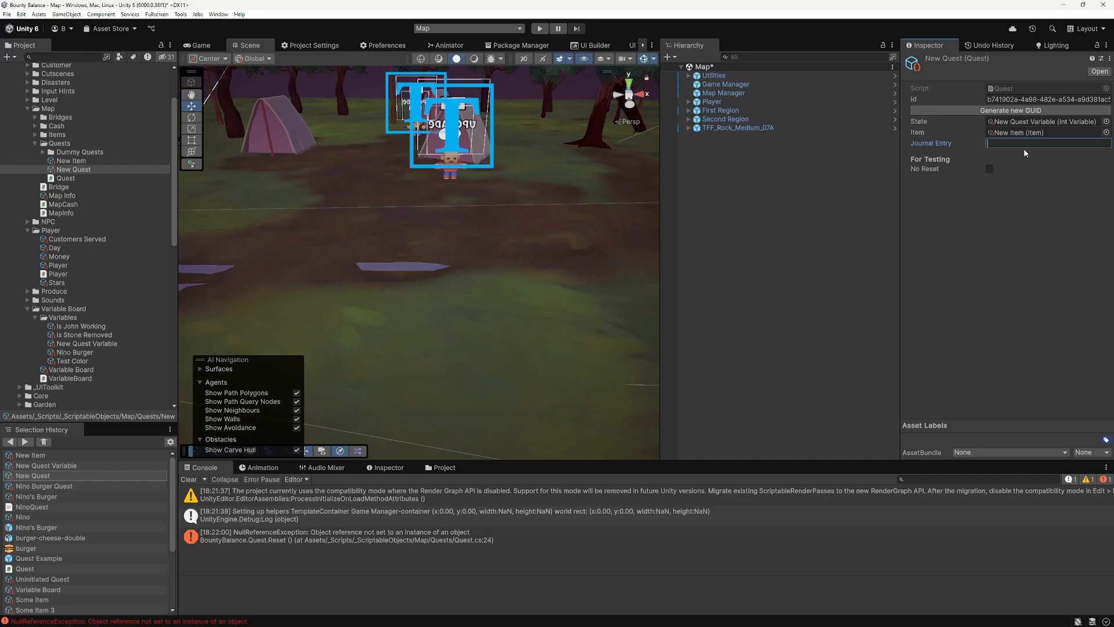
{"action": "type", "text": "ASDkjhaskdjahs"}
{"action": "key", "text": "Return"}
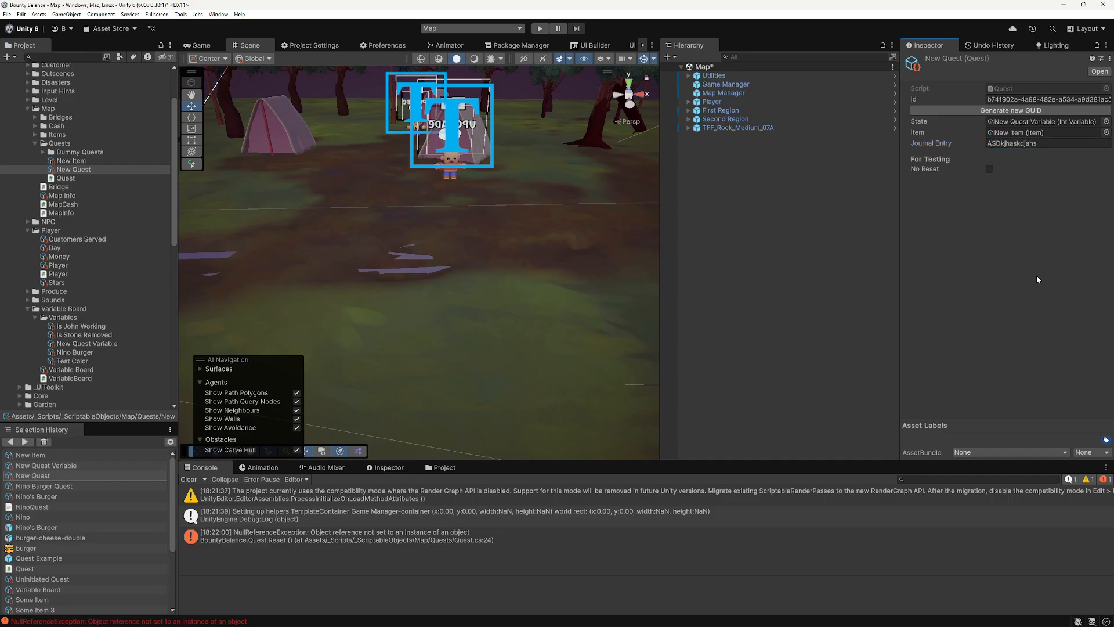
{"action": "key", "text": "ctrl+s"}
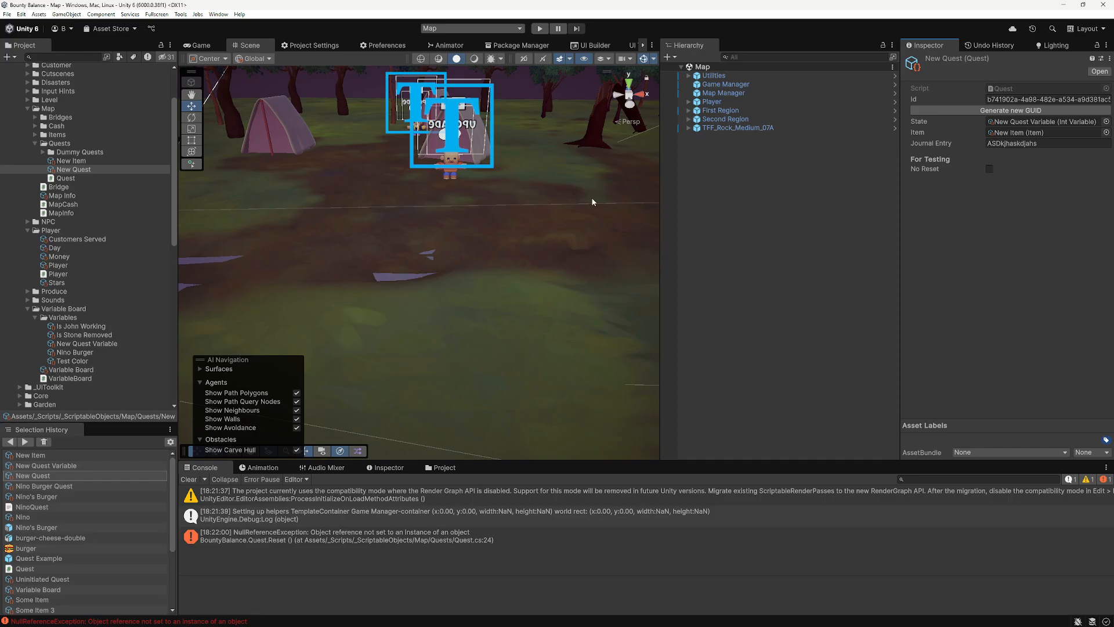
Step: Check New Quest Variable's value and add New Quest to the Player's Quests list
{"action": "left_click", "coordinate": [846, 269]}
{"action": "left_click", "coordinate": [115, 343]}
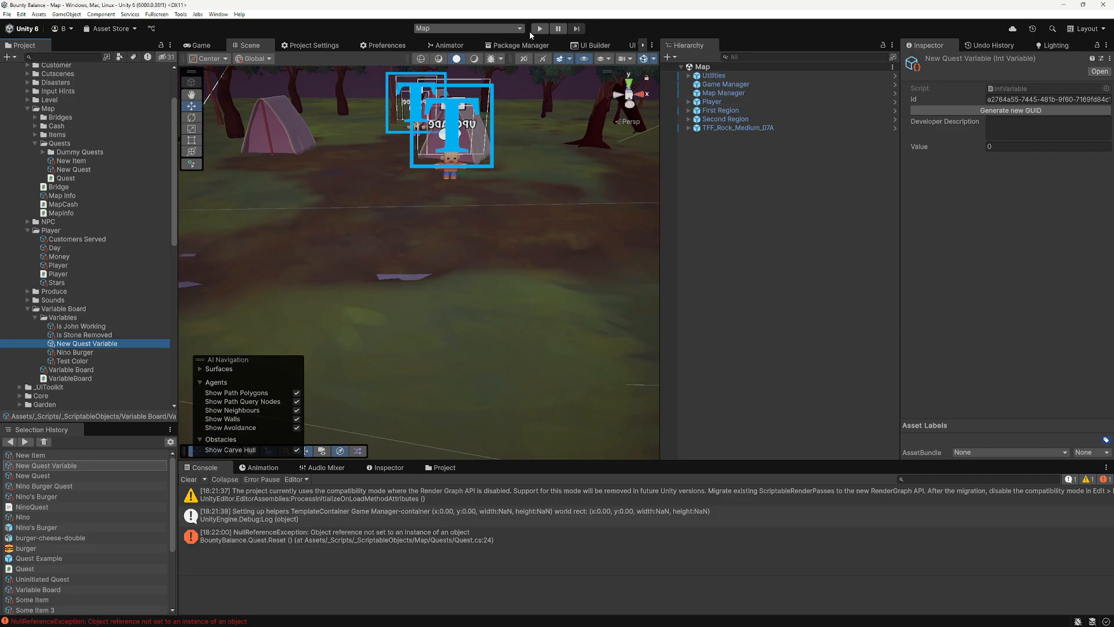
{"action": "left_click", "coordinate": [58, 266]}
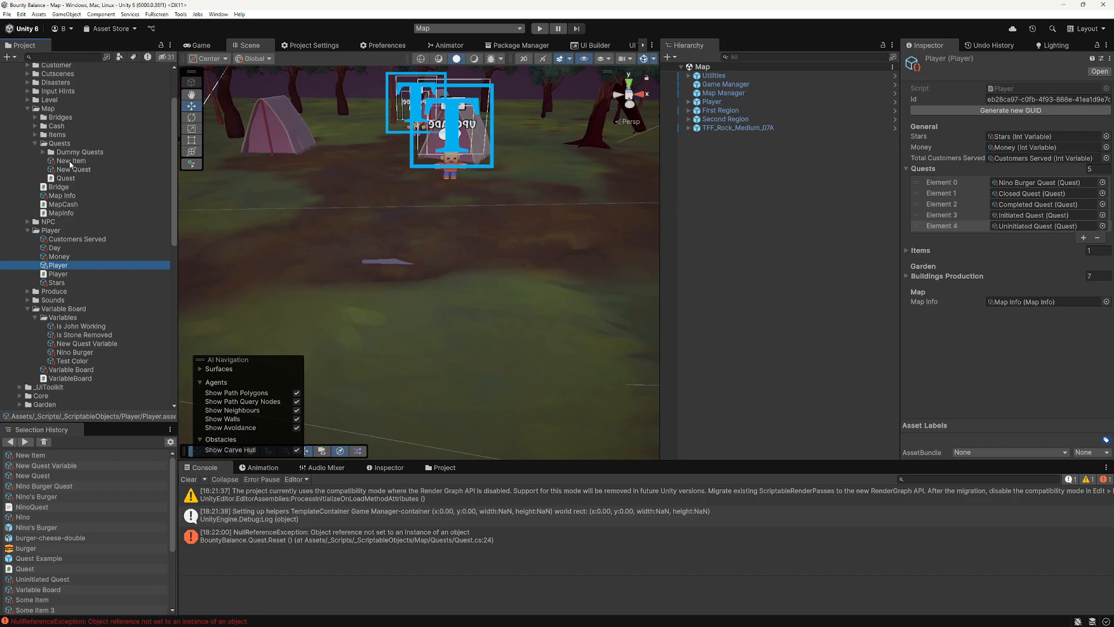
{"action": "left_click_drag", "start_coordinate": [69, 168], "coordinate": [931, 173]}
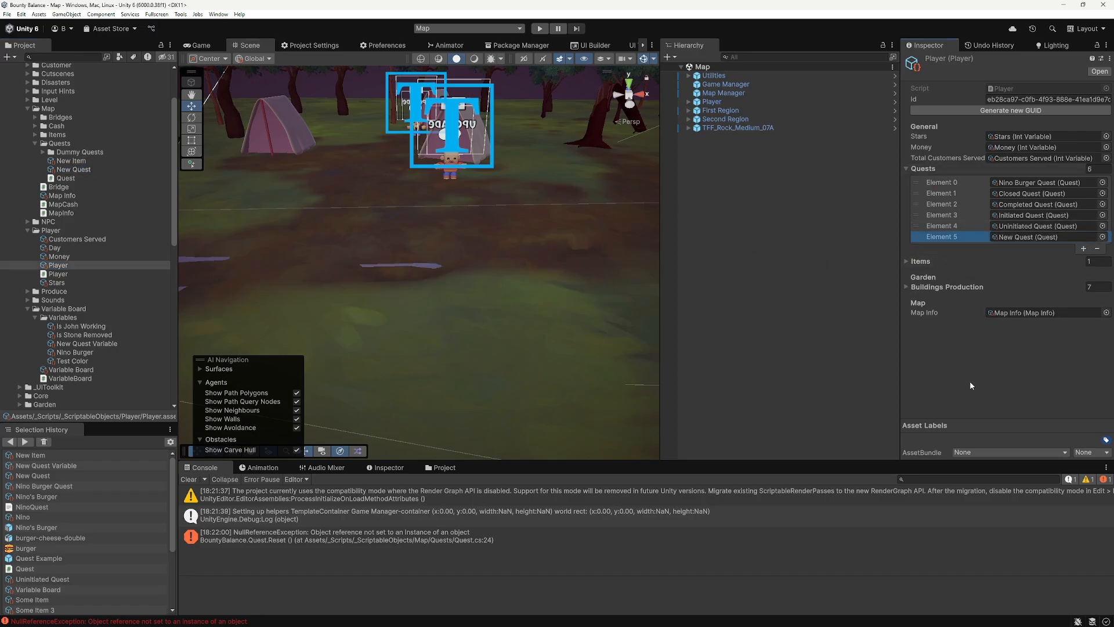
Step: Run the Map scene, view New Quest's entry in the quest journal, close the journal and stop play mode
{"action": "left_click", "coordinate": [752, 275]}
{"action": "left_click", "coordinate": [540, 28]}
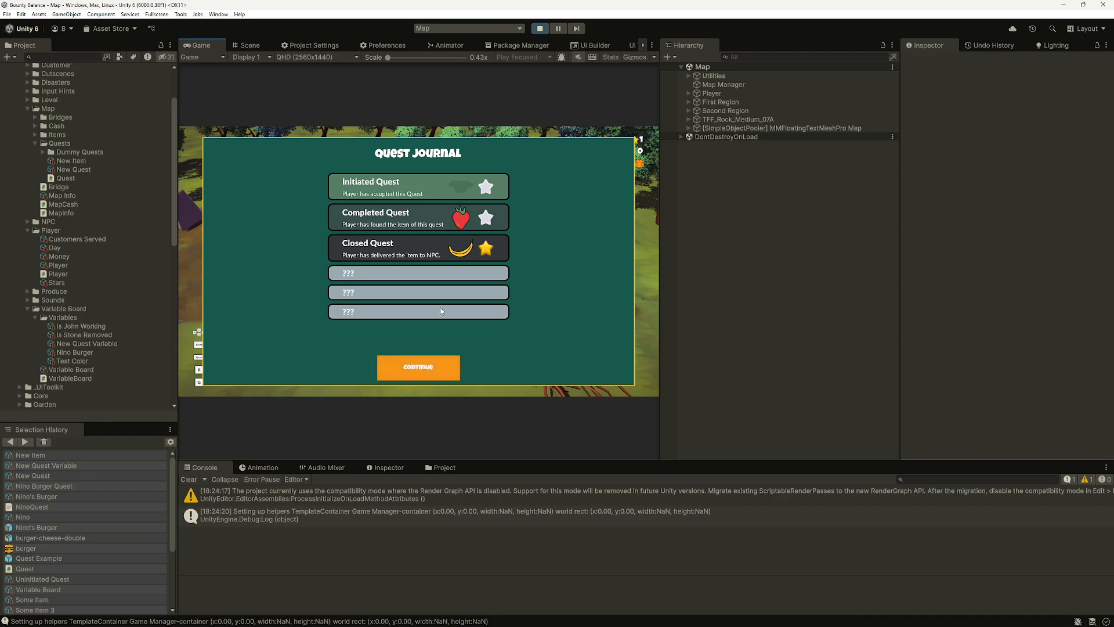
{"action": "left_click", "coordinate": [431, 367]}
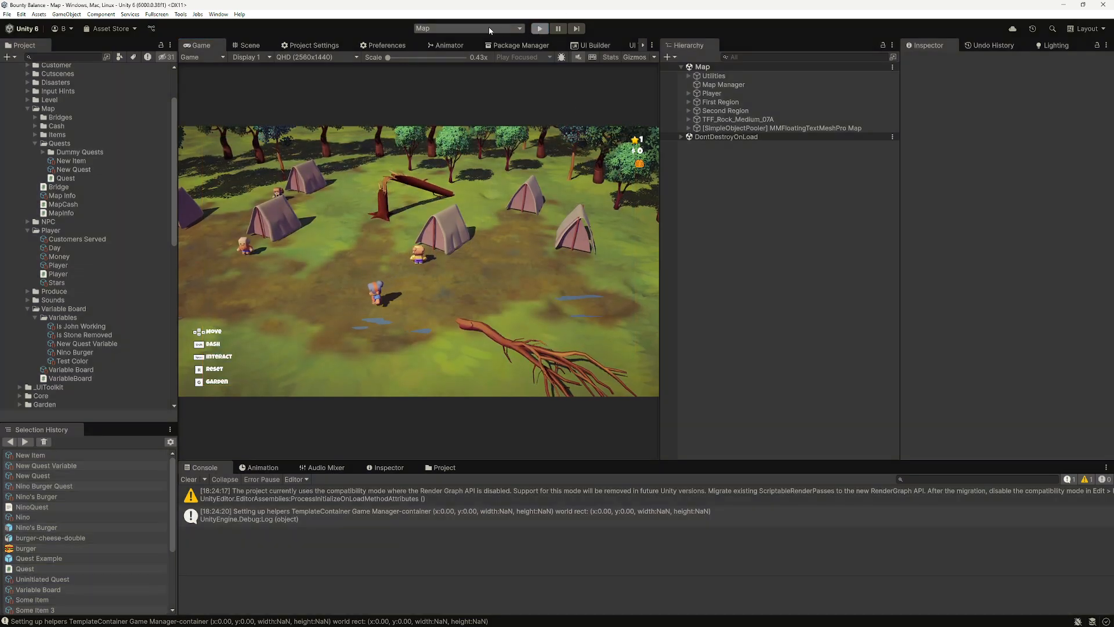
{"action": "key", "text": "ctrl+p"}
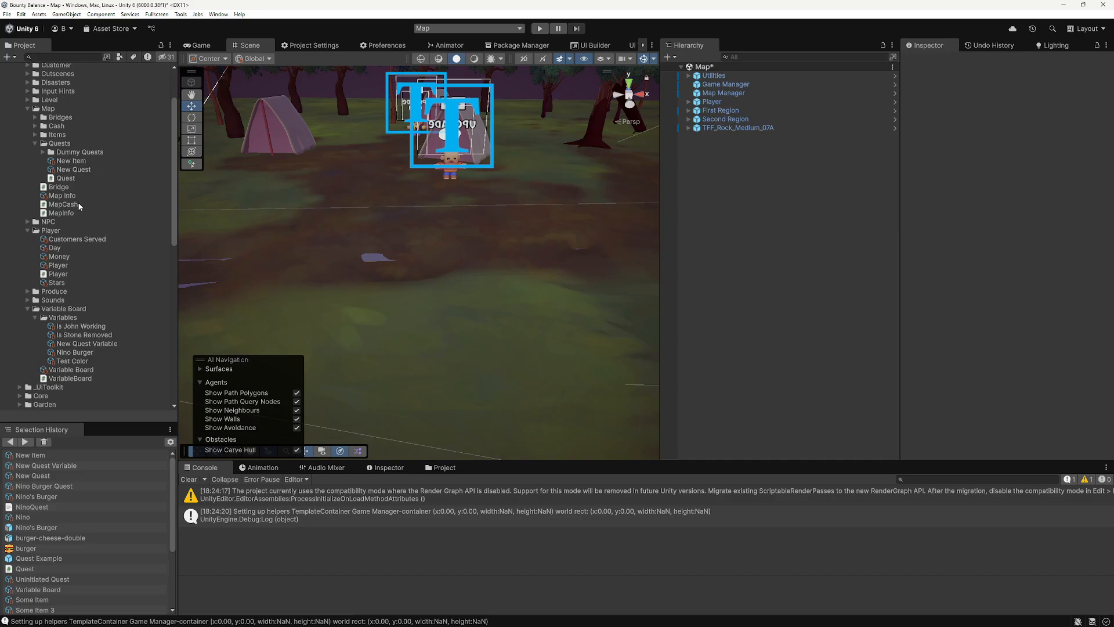
Step: Enable the No Reset testing option on New Quest
{"action": "left_click", "coordinate": [68, 169]}
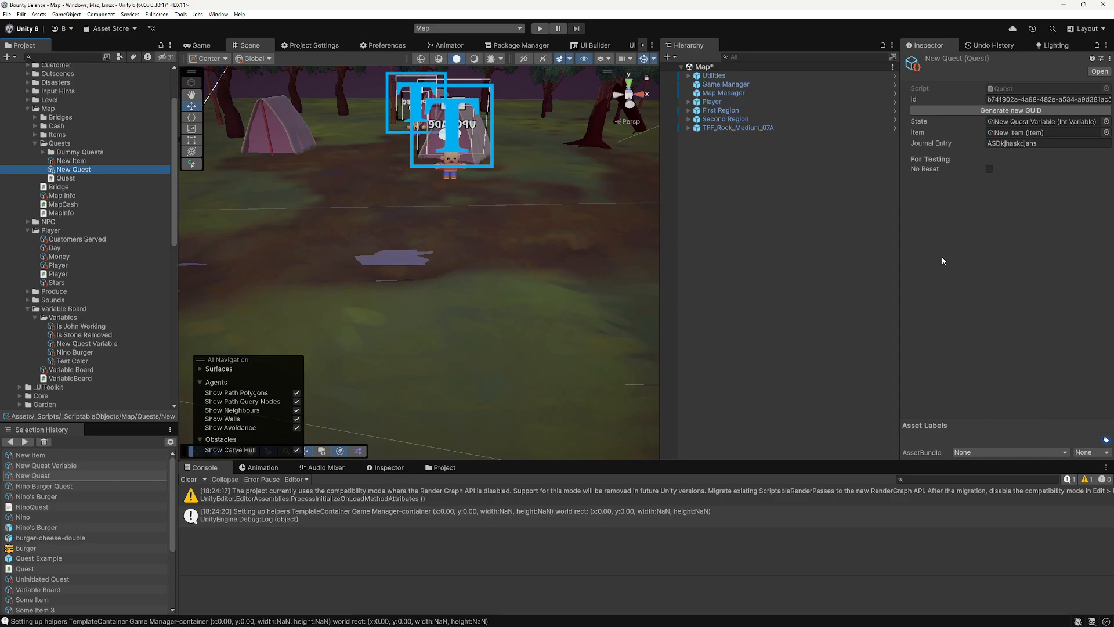
{"action": "left_click", "coordinate": [989, 169]}
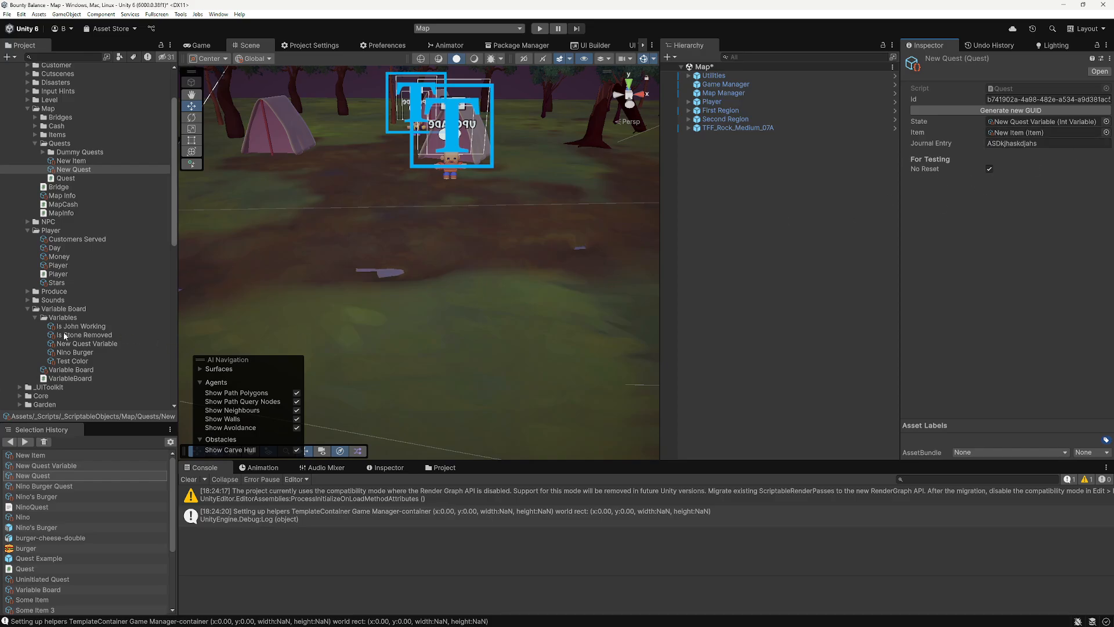
Step: Set New Quest Variable's value to 1 and run the Map scene to check New Quest in the quest journal
{"action": "left_click", "coordinate": [87, 344]}
{"action": "left_click", "coordinate": [1013, 147]}
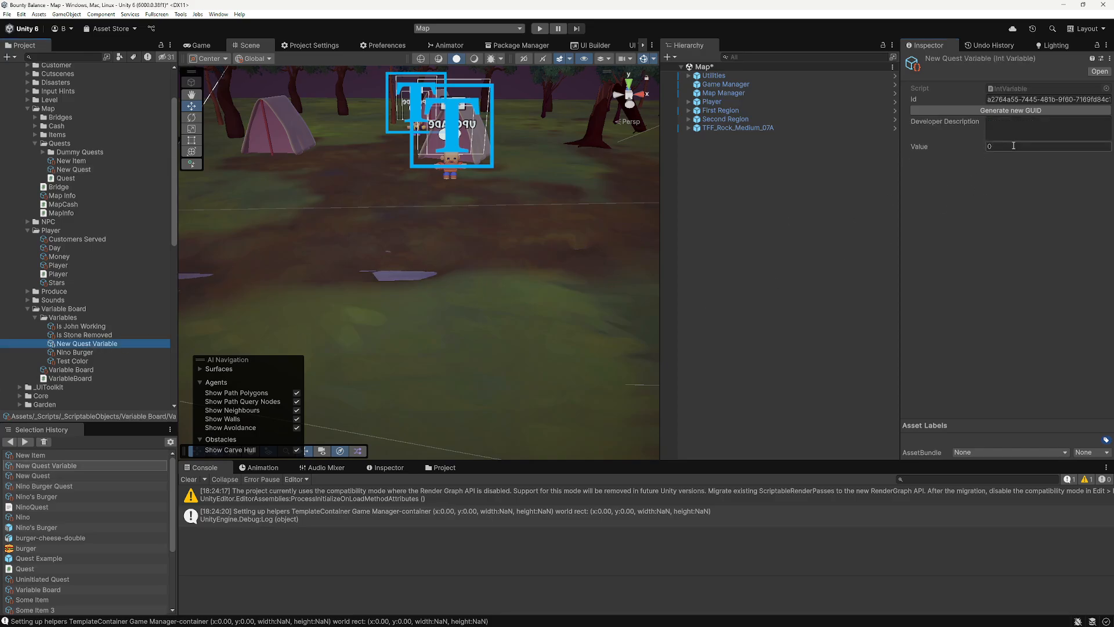
{"action": "type", "text": "1"}
{"action": "key", "text": "Return"}
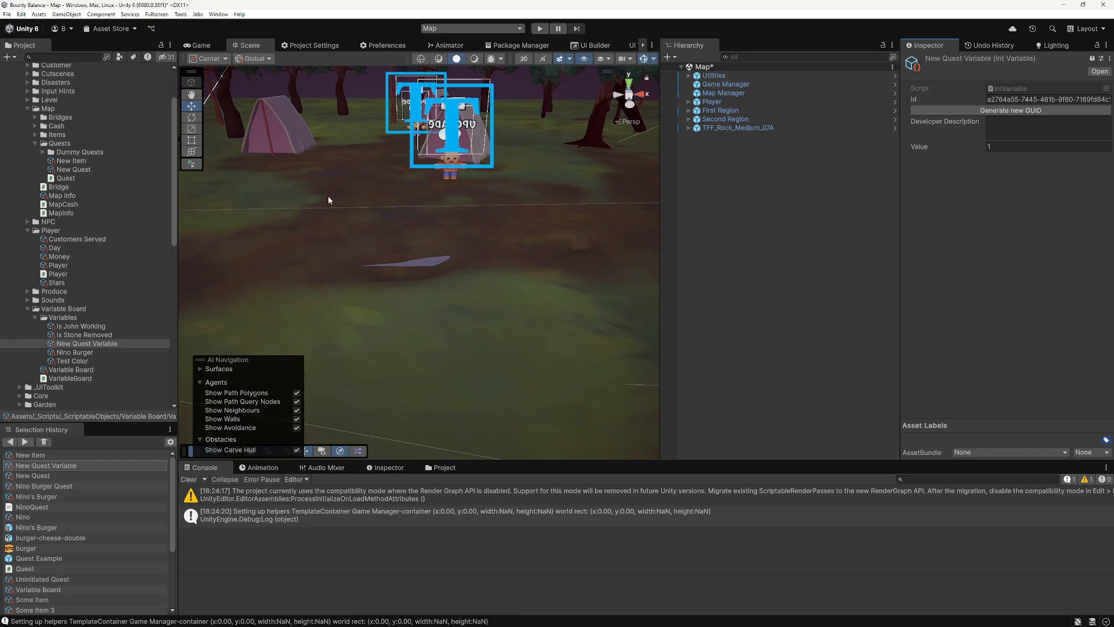
{"action": "left_click", "coordinate": [750, 220]}
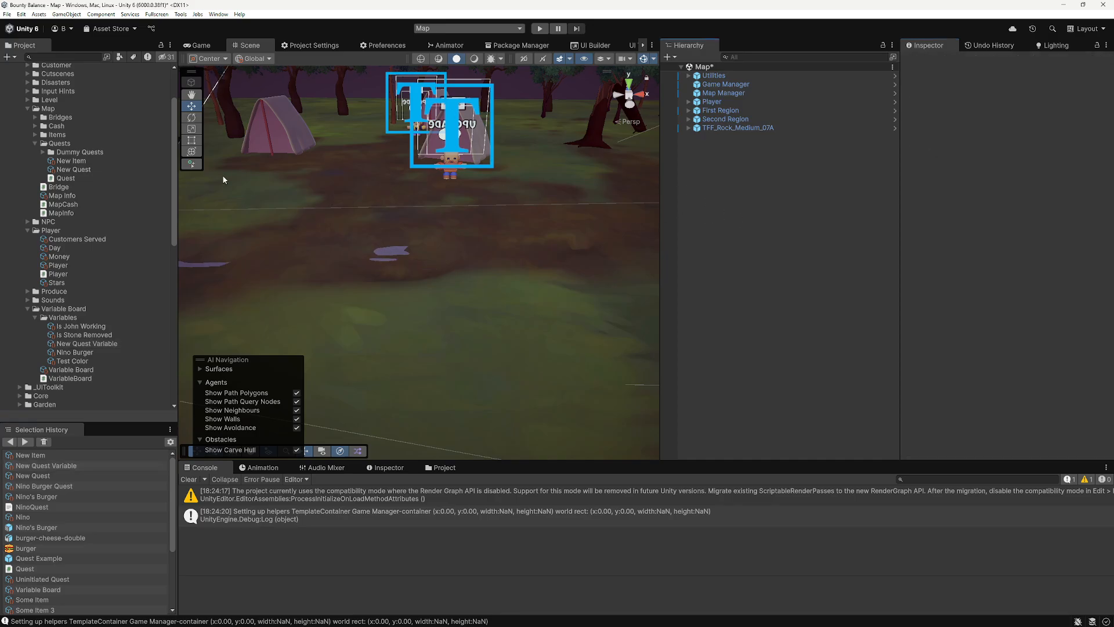
{"action": "left_click", "coordinate": [538, 27]}
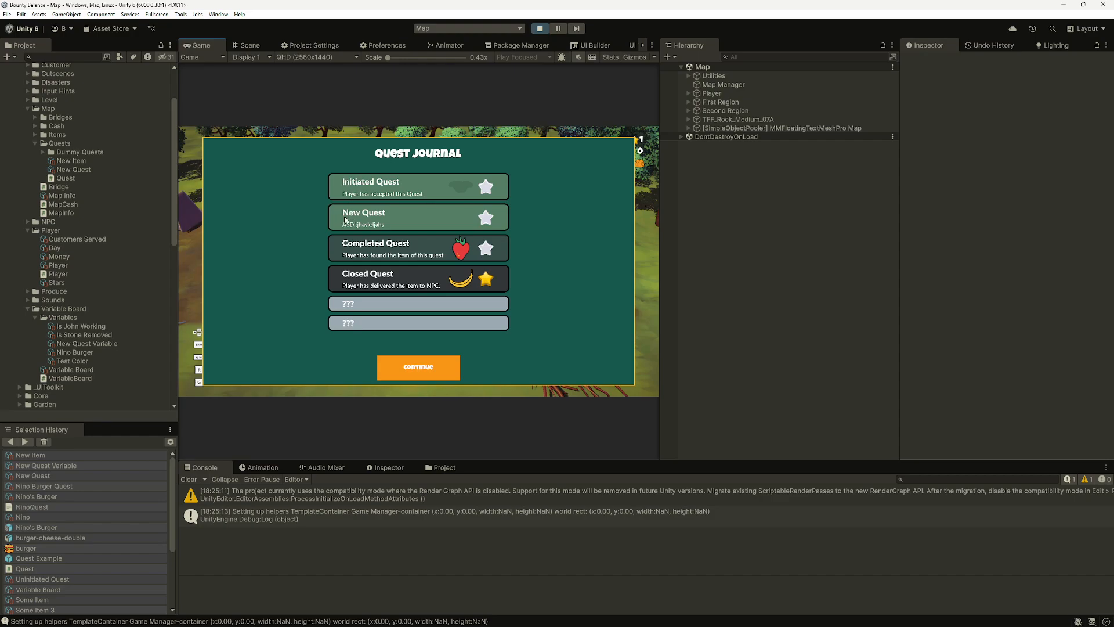
Step: Assign the atlas-emotions_01_9 sprite as New Item's Icon while the game is running
{"action": "left_click", "coordinate": [64, 169]}
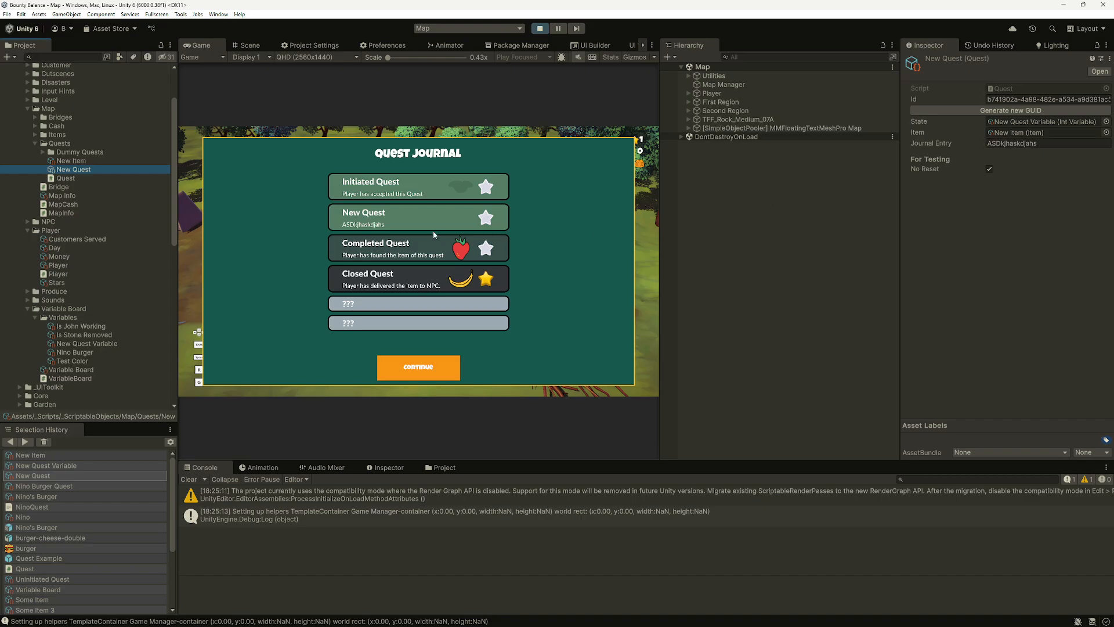
{"action": "left_click", "coordinate": [458, 225]}
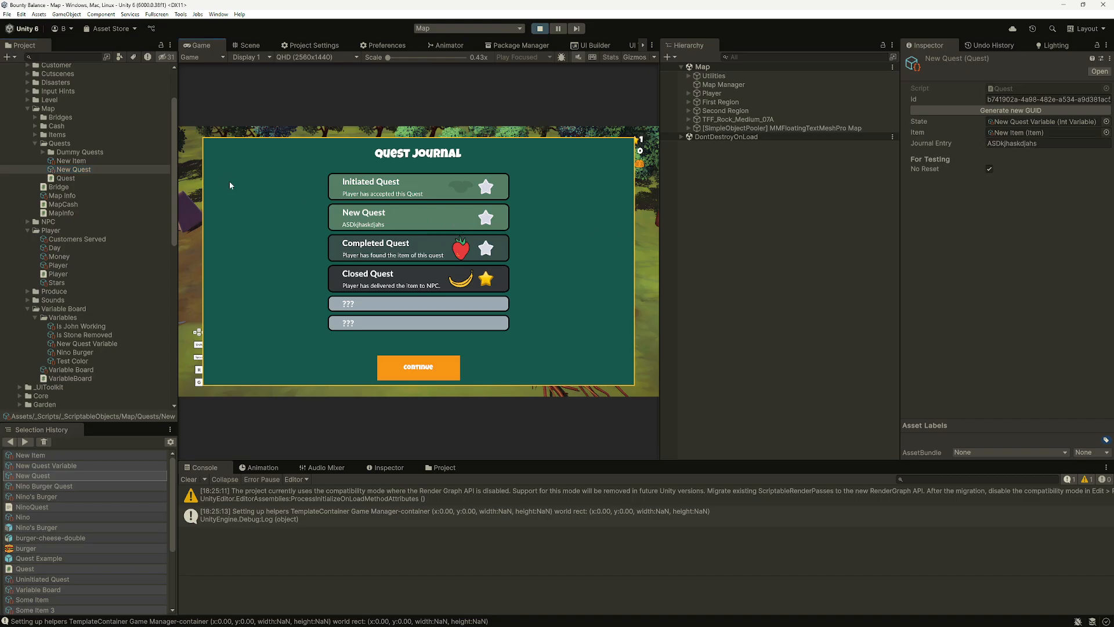
{"action": "left_click", "coordinate": [63, 162]}
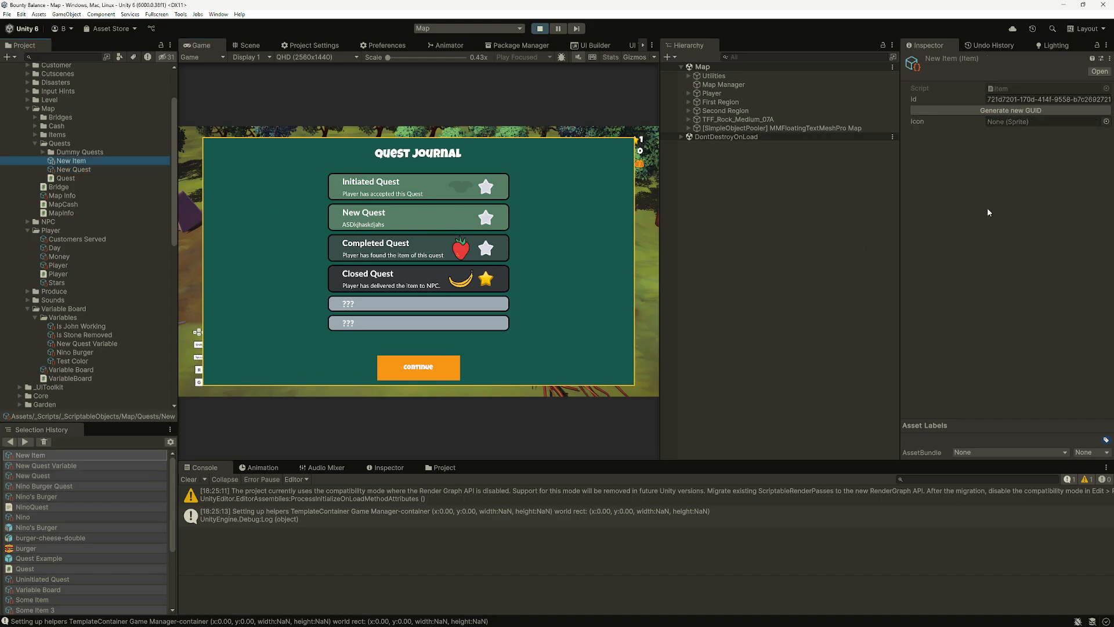
{"action": "left_click", "coordinate": [1106, 122]}
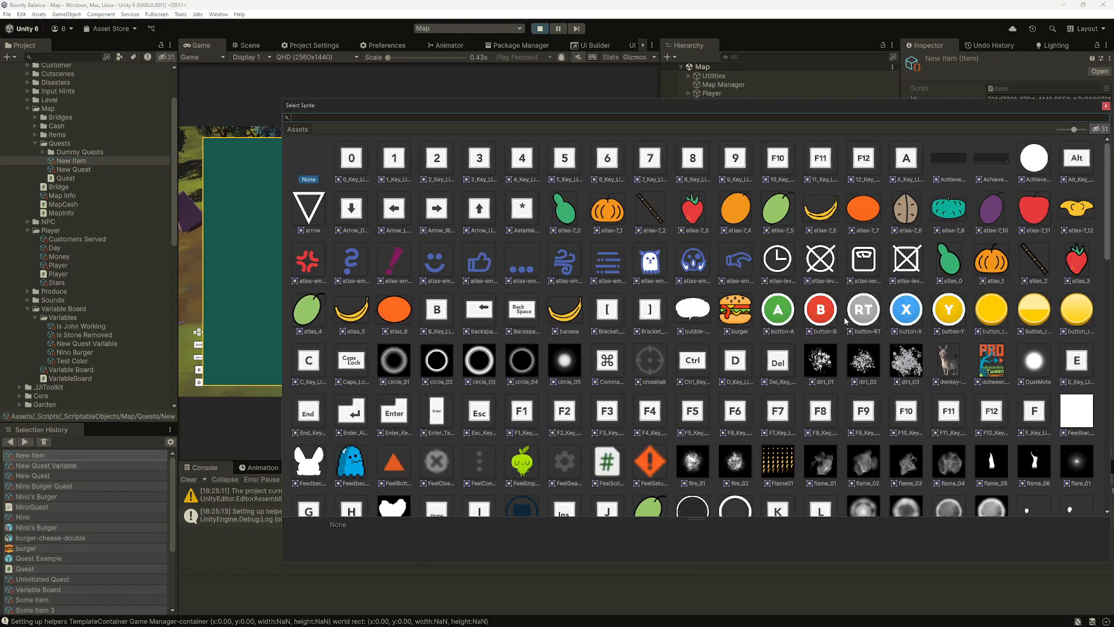
{"action": "double_click", "coordinate": [692, 264]}
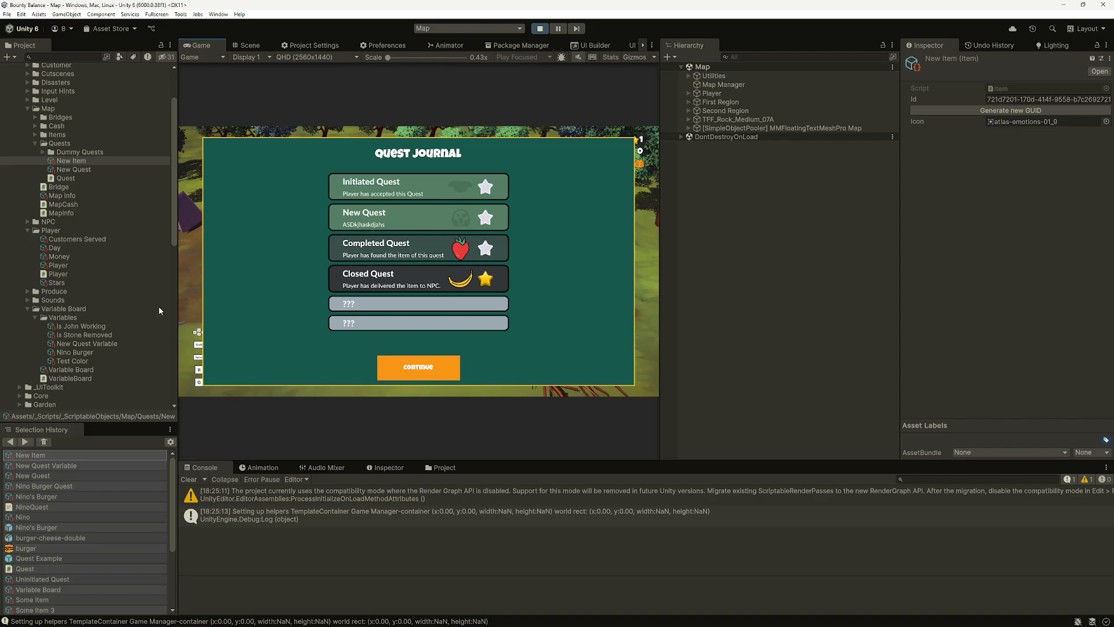
Step: Set New Quest Variable's value to 2 during play and refresh the quest journal
{"action": "scroll", "coordinate": [76, 359], "scroll_direction": "down", "scroll_amount": 2}
{"action": "left_click", "coordinate": [86, 312]}
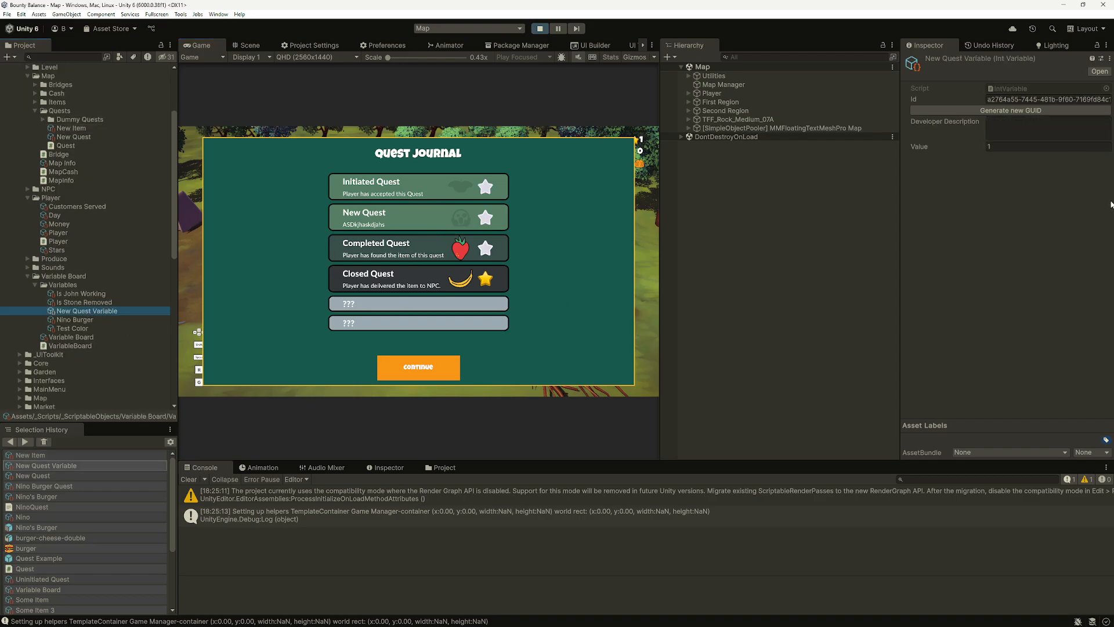
{"action": "left_click", "coordinate": [1023, 150]}
{"action": "type", "text": "2"}
{"action": "key", "text": "Return"}
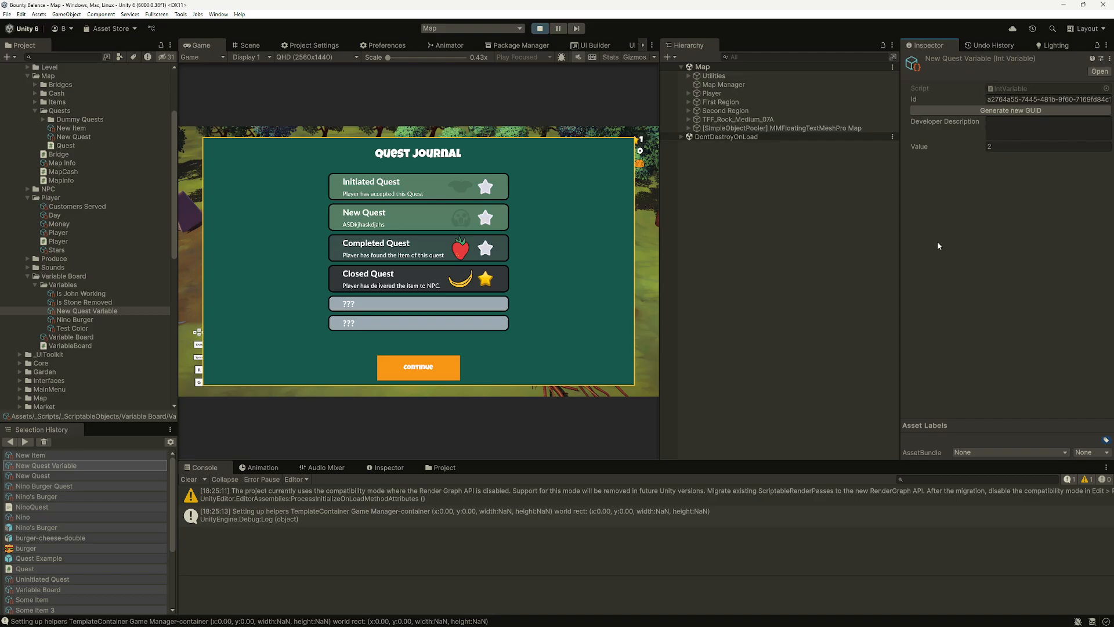
{"action": "left_click", "coordinate": [559, 321]}
{"action": "key", "text": "j"}
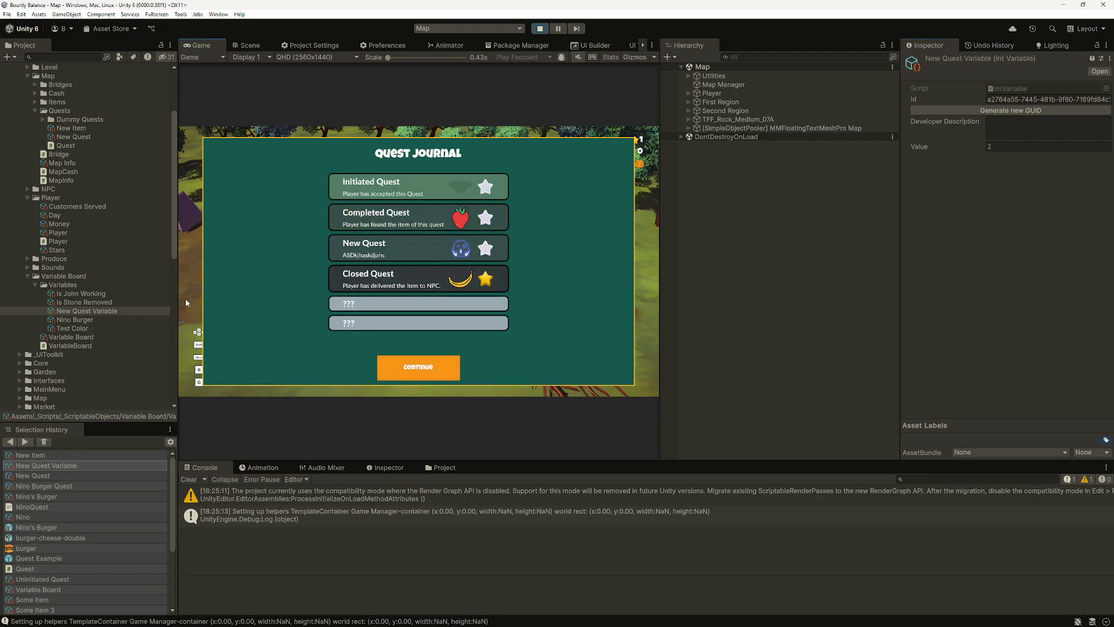
Step: Change New Quest Variable's value to 3 and check New Quest's entry in the running game's journal
{"action": "left_click", "coordinate": [146, 313]}
{"action": "left_click", "coordinate": [1063, 146]}
{"action": "type", "text": "3"}
{"action": "key", "text": "Return"}
{"action": "left_click", "coordinate": [595, 320]}
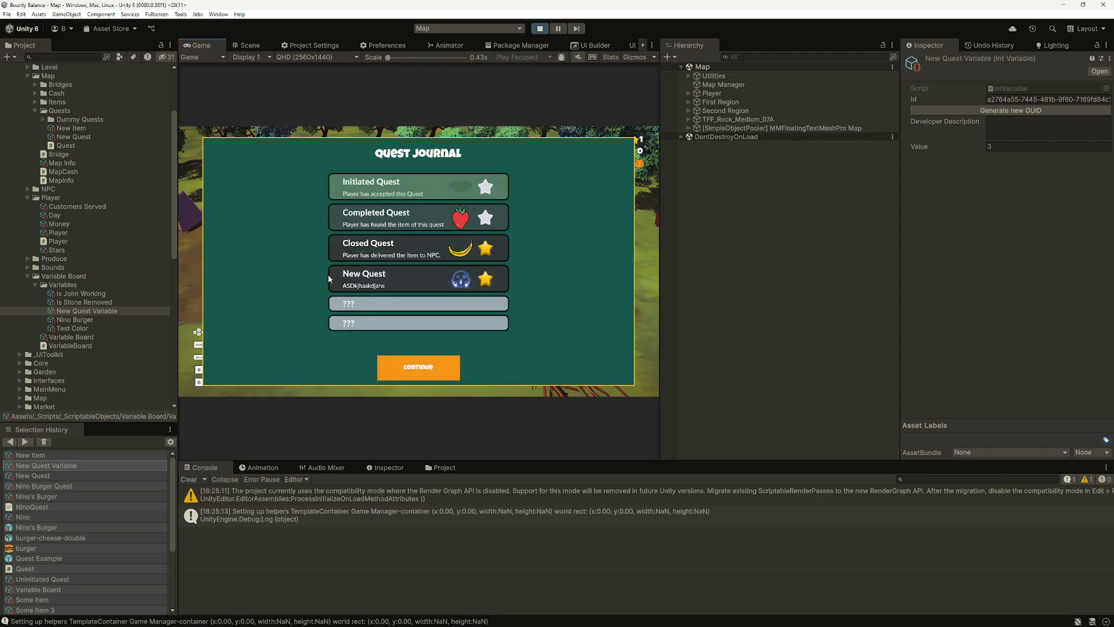
Step: Reset New Quest Variable's value to 0, check the quest journal and stop play mode
{"action": "left_click", "coordinate": [1019, 147]}
{"action": "type", "text": "0"}
{"action": "left_click", "coordinate": [847, 253]}
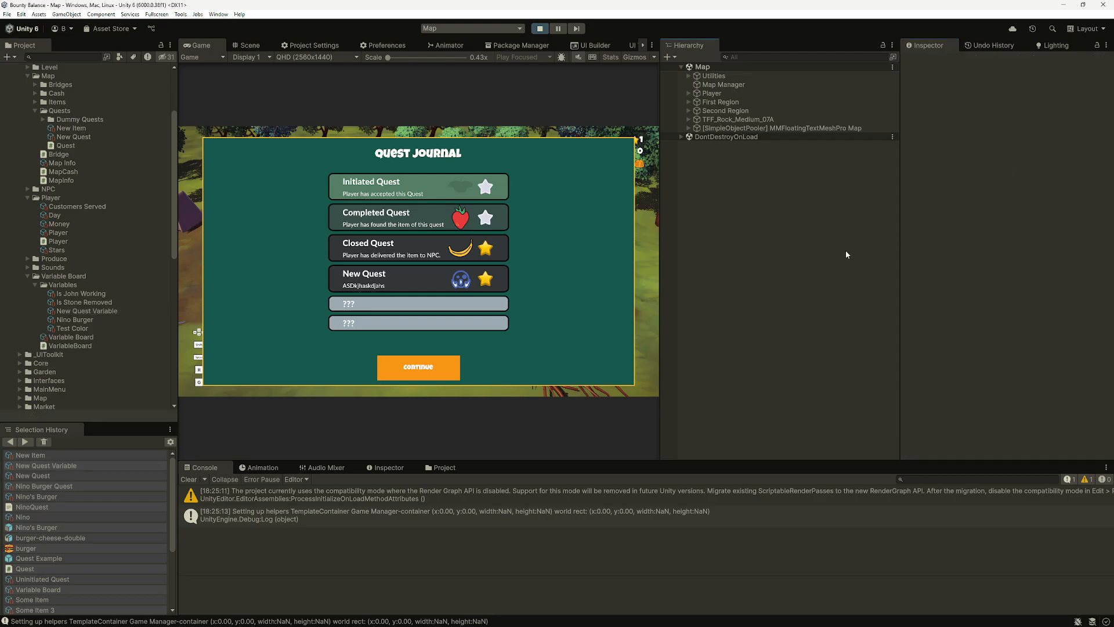
{"action": "left_click", "coordinate": [561, 255]}
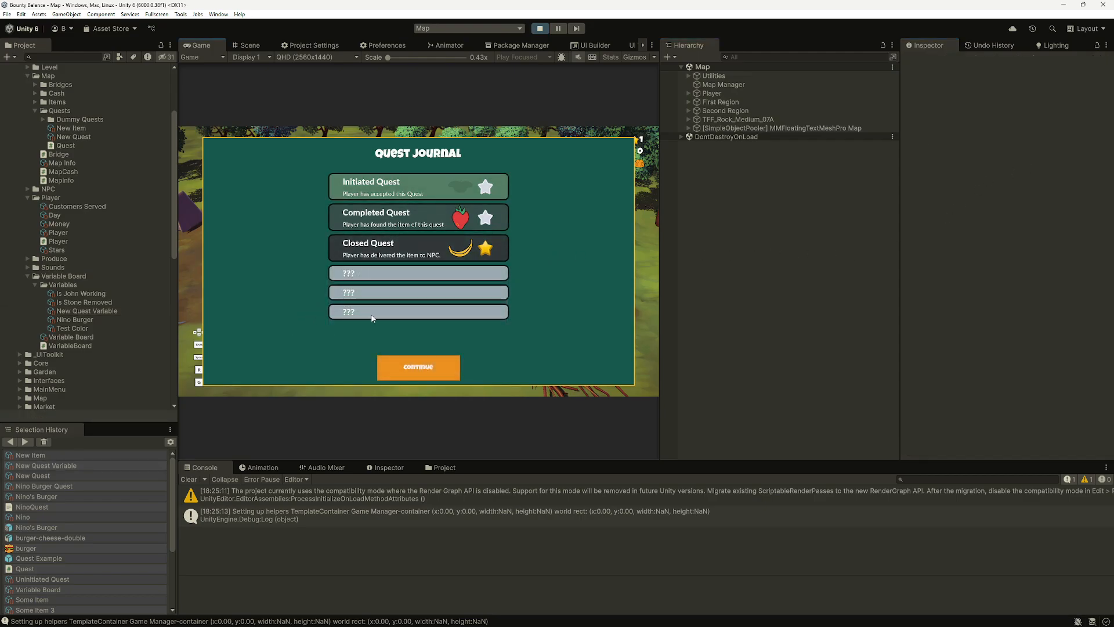
{"action": "left_click", "coordinate": [539, 28]}
Step: Review the properties of New Quest and New Item in the Map Quests folder
{"action": "left_click", "coordinate": [72, 138]}
{"action": "left_click", "coordinate": [73, 129]}
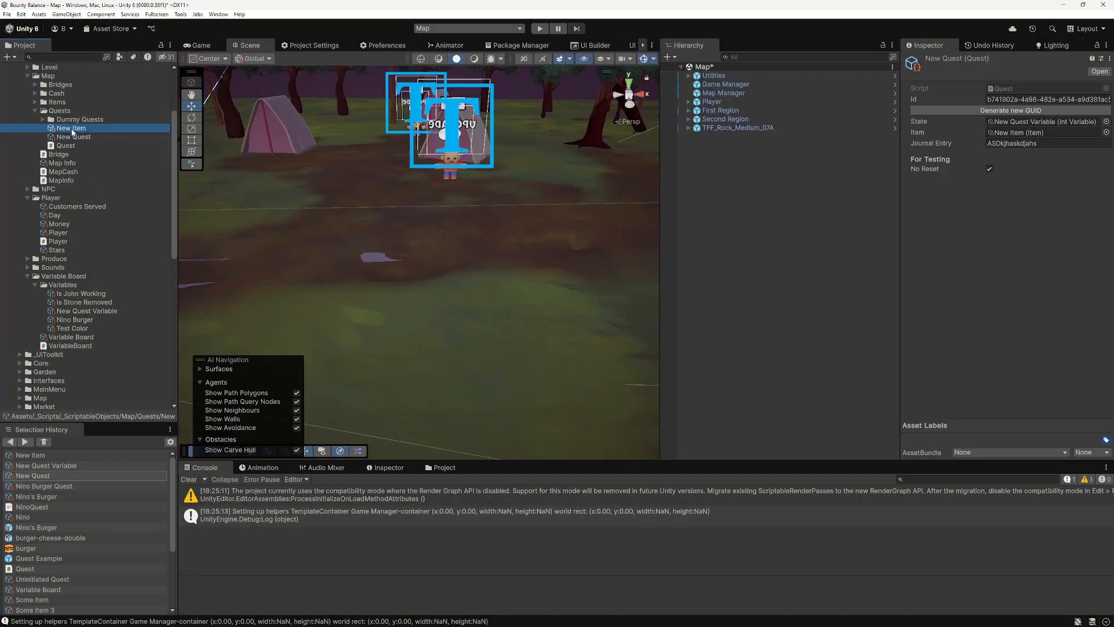
{"action": "left_click", "coordinate": [73, 138]}
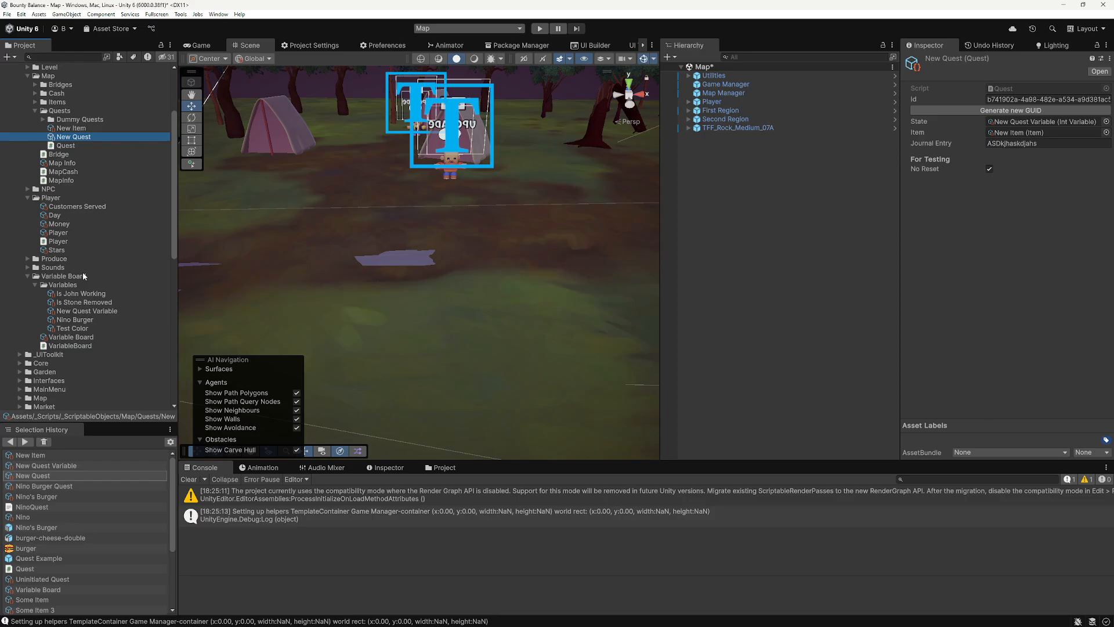
{"action": "left_click", "coordinate": [74, 131]}
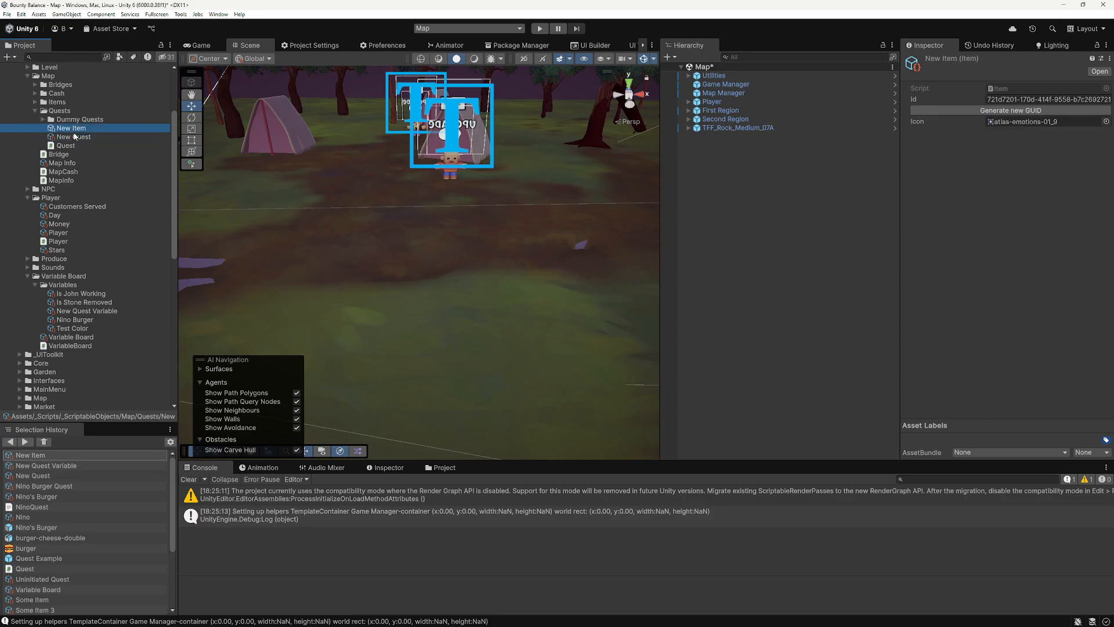
{"action": "left_click", "coordinate": [74, 136]}
Step: Inspect the burger-cheese-double model and burger sprite in the example Quests folder, and compare them with New Item's properties
{"action": "scroll", "coordinate": [89, 312], "scroll_direction": "down", "scroll_amount": 5}
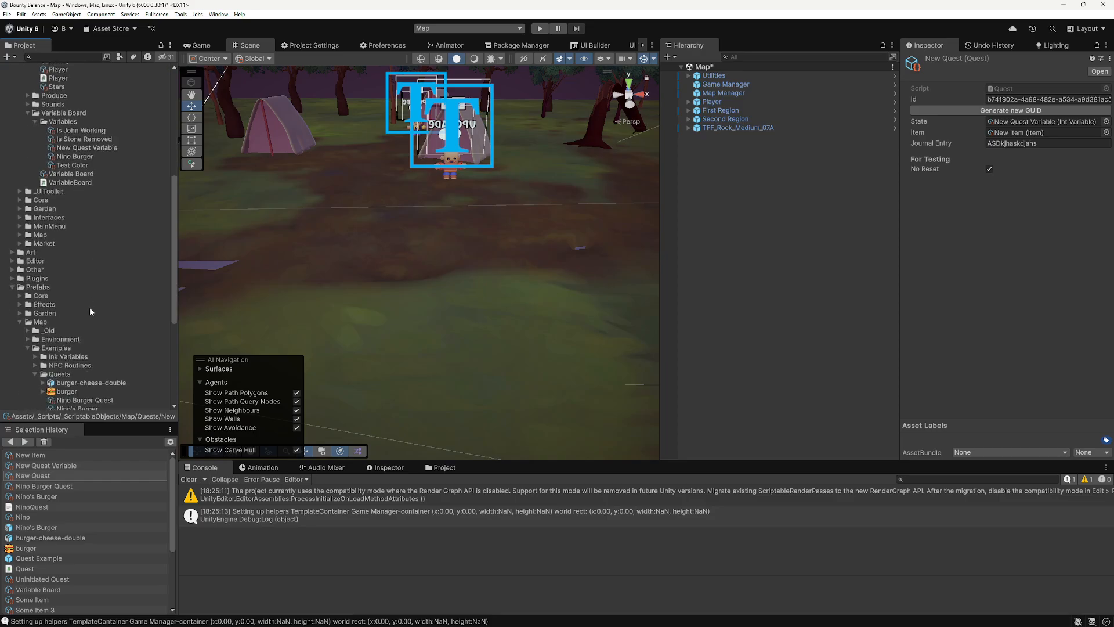
{"action": "scroll", "coordinate": [87, 316], "scroll_direction": "down", "scroll_amount": 7}
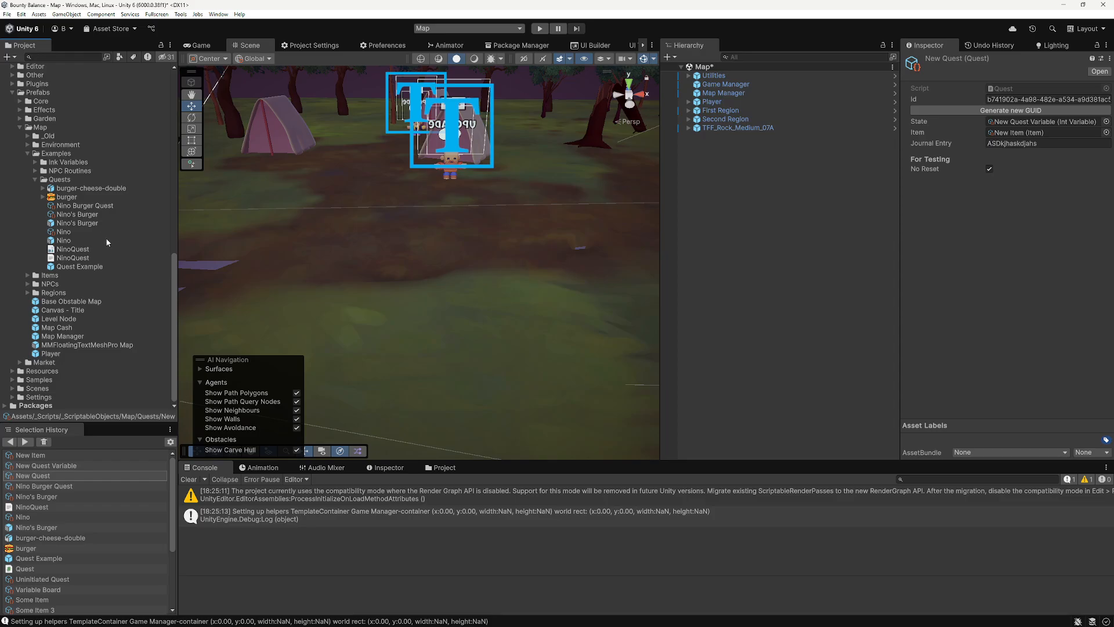
{"action": "left_click", "coordinate": [83, 188]}
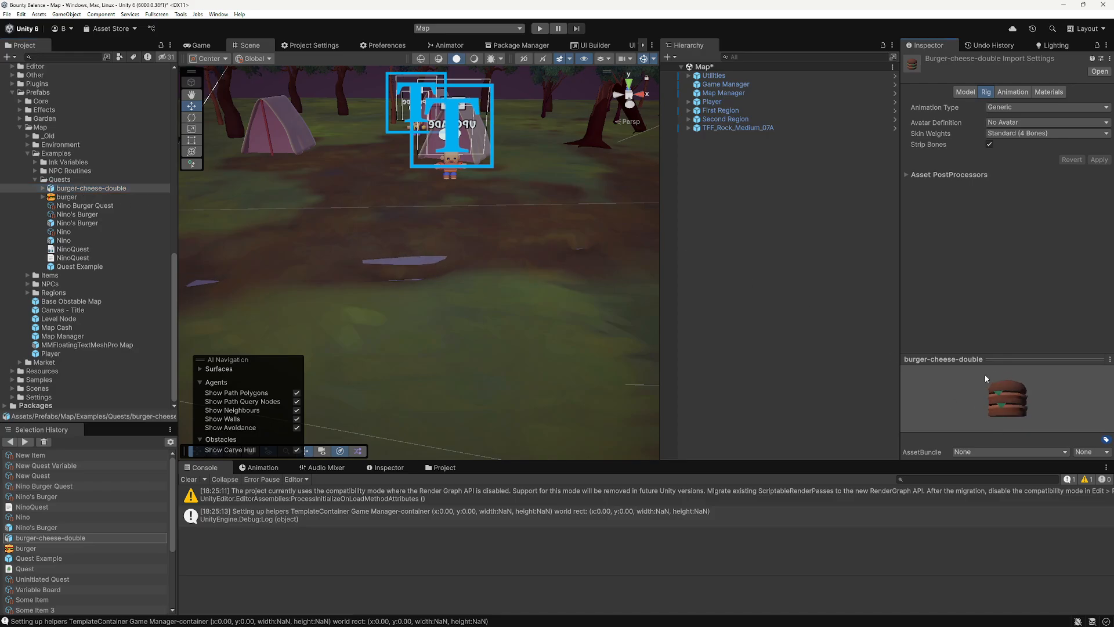
{"action": "left_click", "coordinate": [79, 196]}
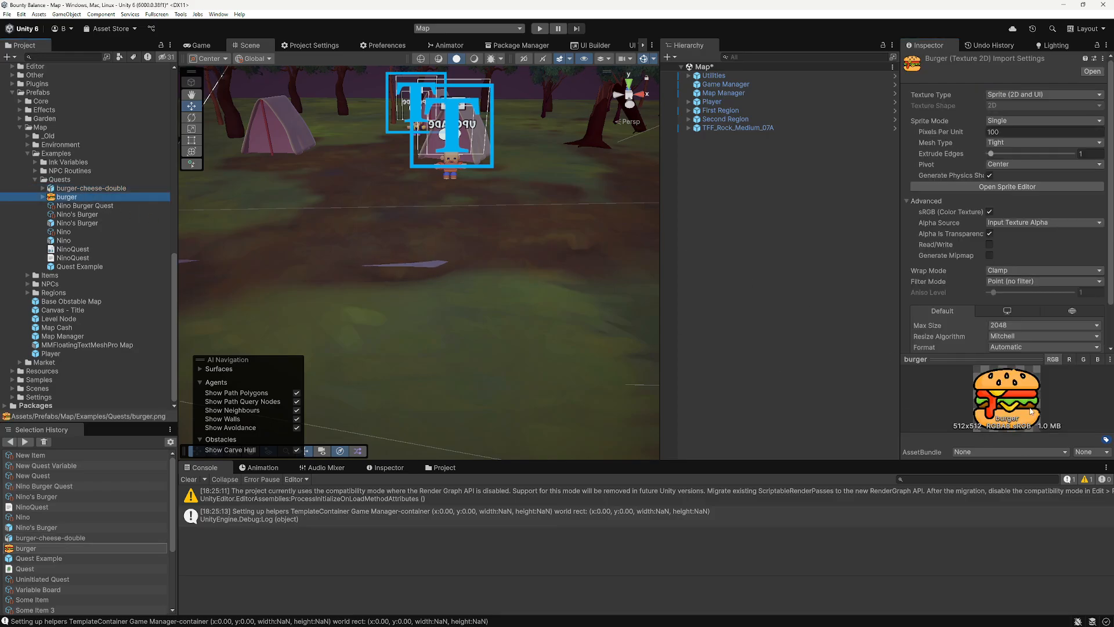
{"action": "scroll", "coordinate": [53, 220], "scroll_direction": "up", "scroll_amount": 12}
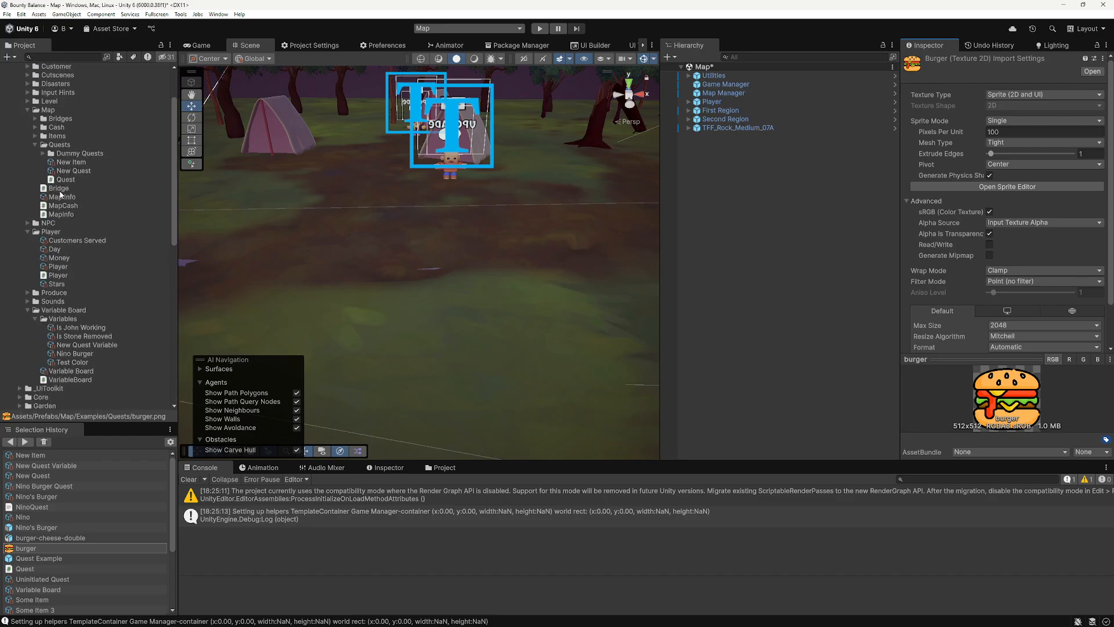
{"action": "left_click", "coordinate": [71, 163]}
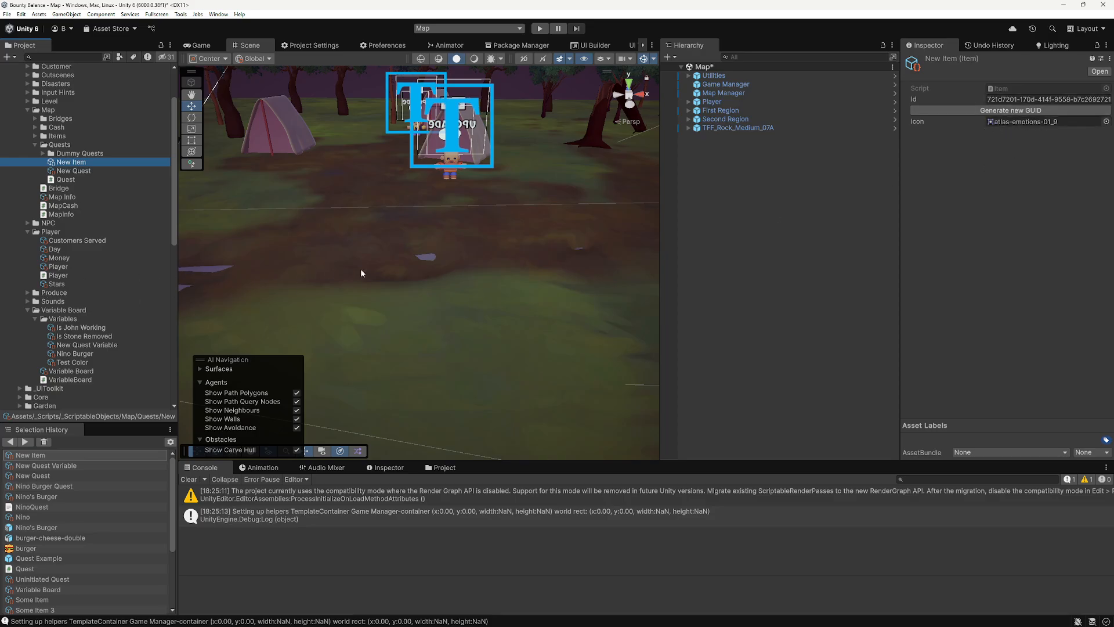
Step: Examine the example Nino Burger Quest and Nino's Burger item, and locate the sprite used as the item's Icon
{"action": "scroll", "coordinate": [65, 367], "scroll_direction": "down", "scroll_amount": 10}
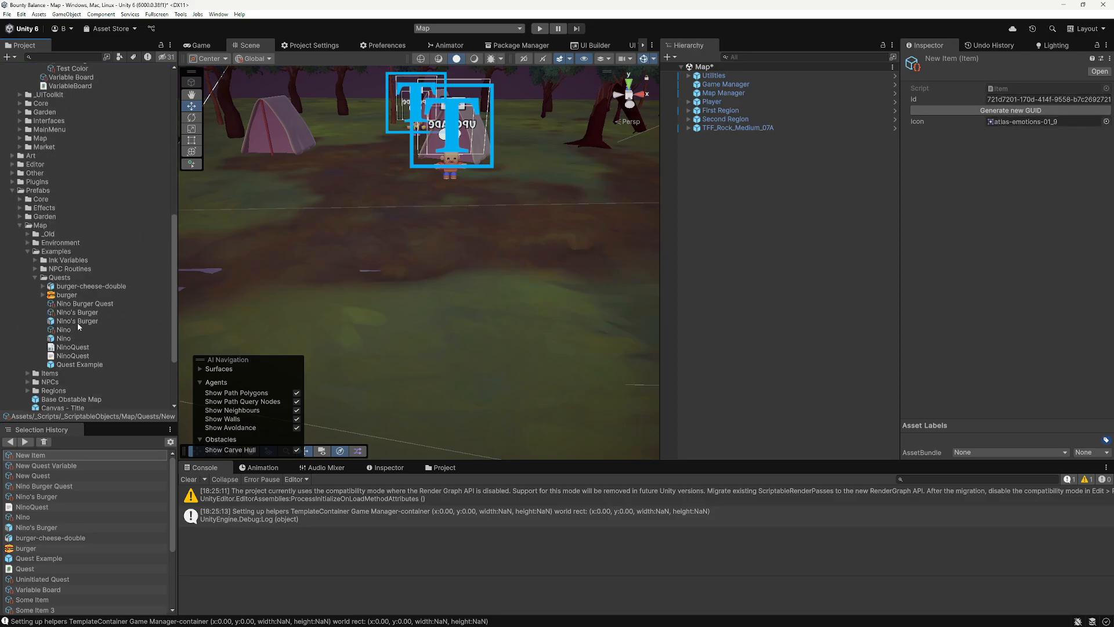
{"action": "left_click", "coordinate": [82, 304]}
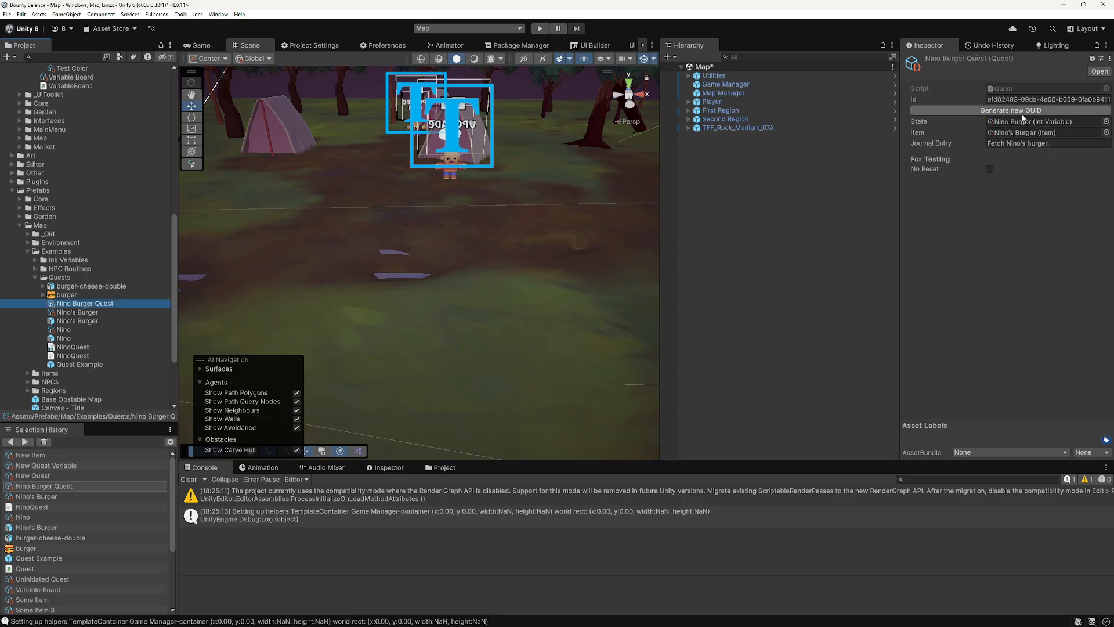
{"action": "scroll", "coordinate": [149, 244], "scroll_direction": "up", "scroll_amount": 10}
{"action": "left_click", "coordinate": [83, 205]}
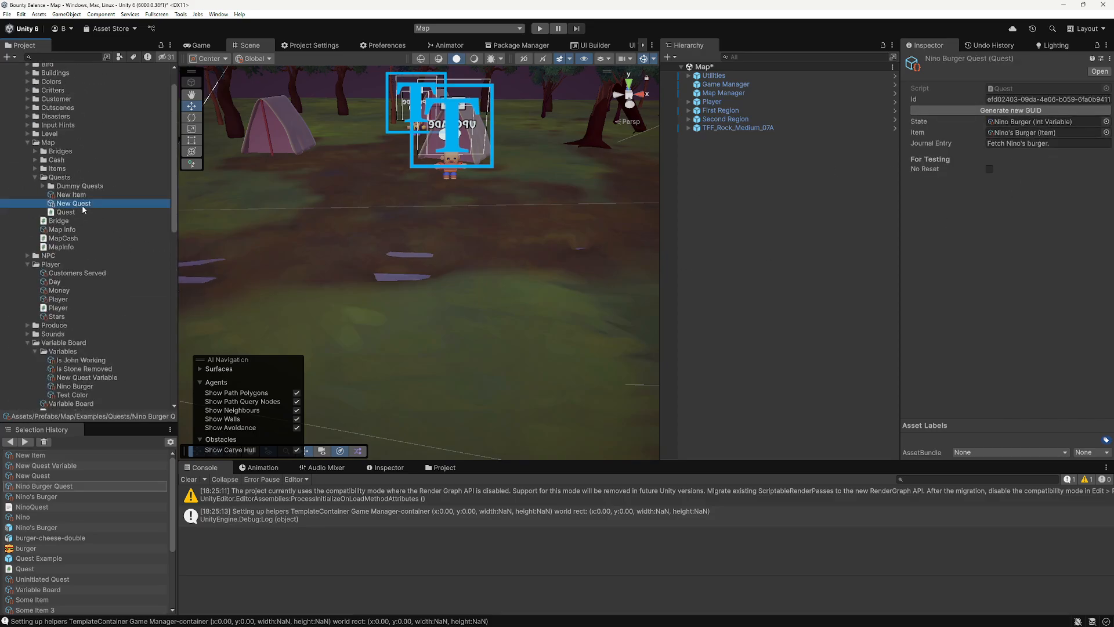
{"action": "scroll", "coordinate": [115, 287], "scroll_direction": "down", "scroll_amount": 6}
{"action": "scroll", "coordinate": [115, 287], "scroll_direction": "down", "scroll_amount": 7}
{"action": "left_click", "coordinate": [88, 248]}
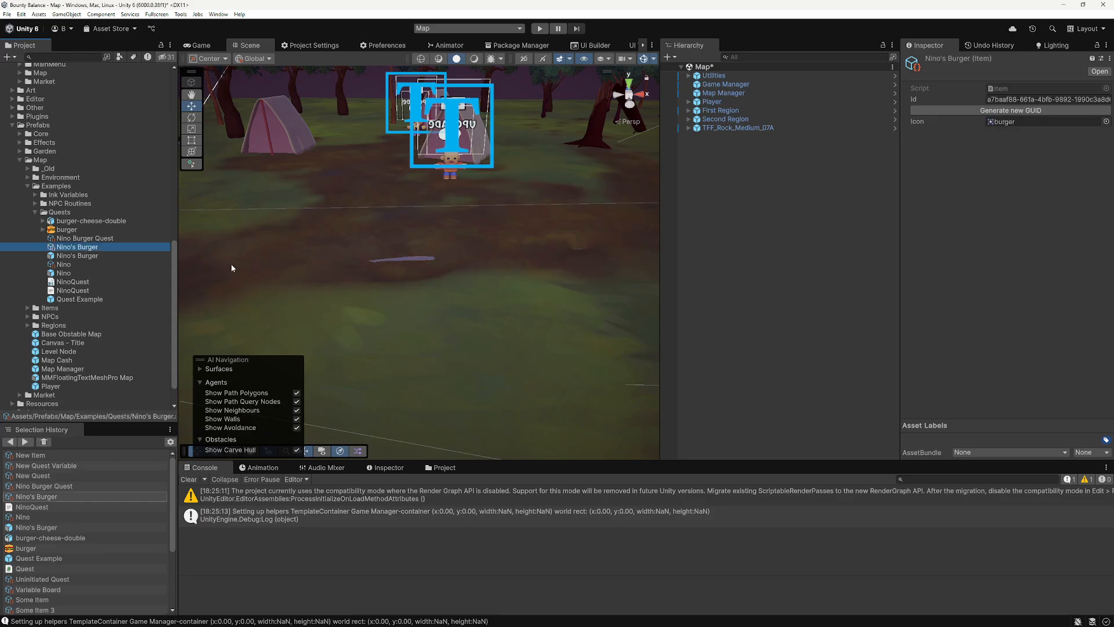
{"action": "left_click", "coordinate": [1029, 121]}
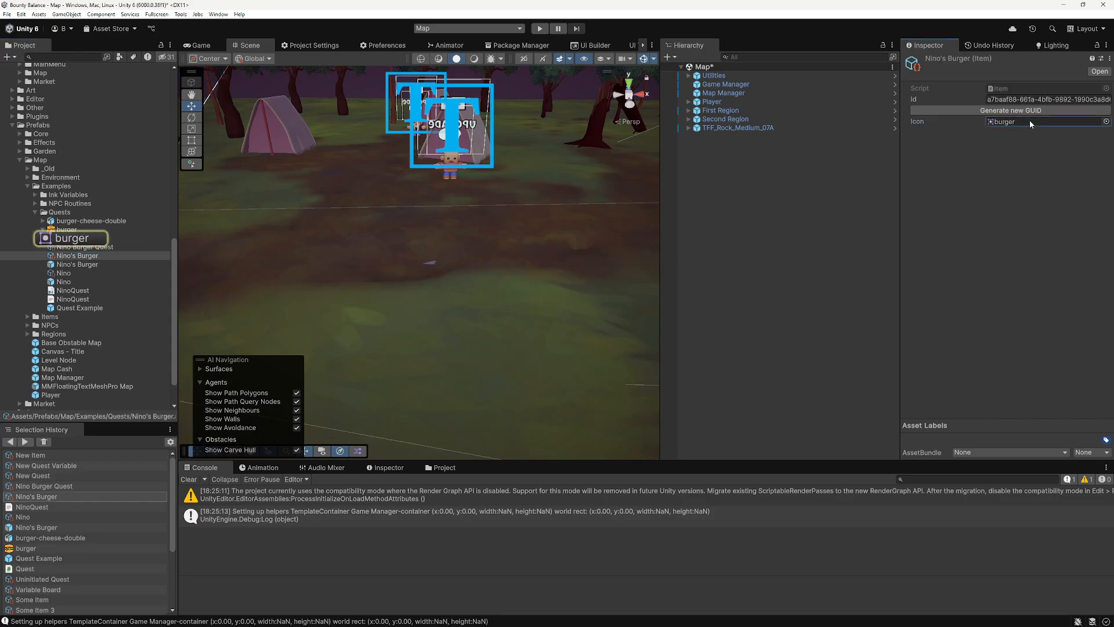
{"action": "scroll", "coordinate": [99, 249], "scroll_direction": "up", "scroll_amount": 12}
Step: View the undo history and return to New Item's properties
{"action": "left_click", "coordinate": [64, 131]}
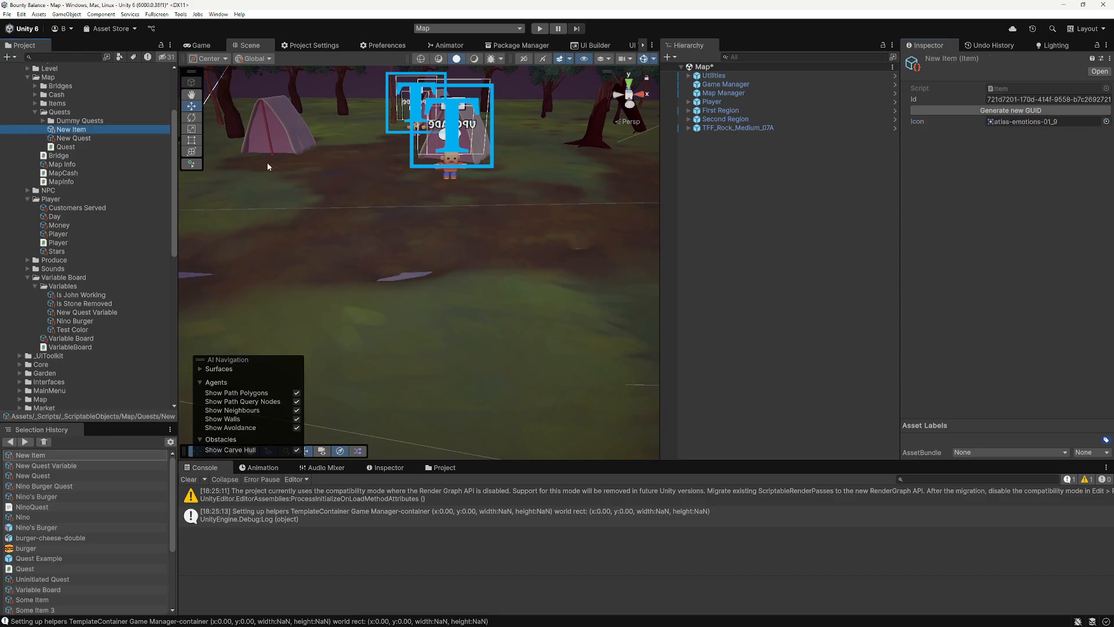
{"action": "key", "text": "ctrl+u"}
{"action": "left_click", "coordinate": [72, 129]}
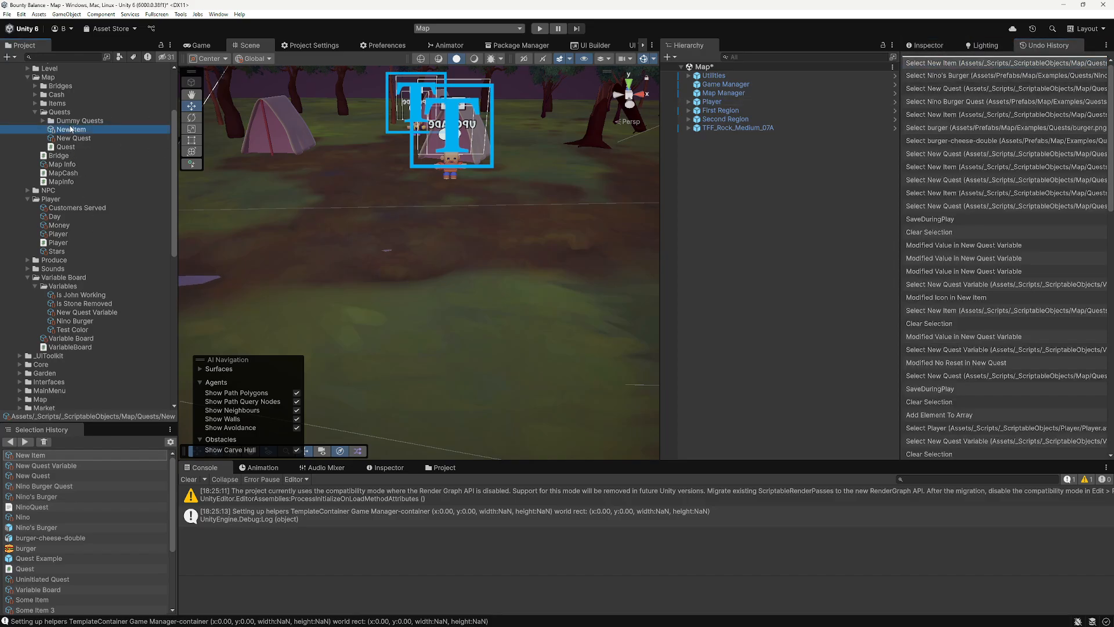
{"action": "left_click", "coordinate": [70, 138]}
{"action": "left_click", "coordinate": [70, 128]}
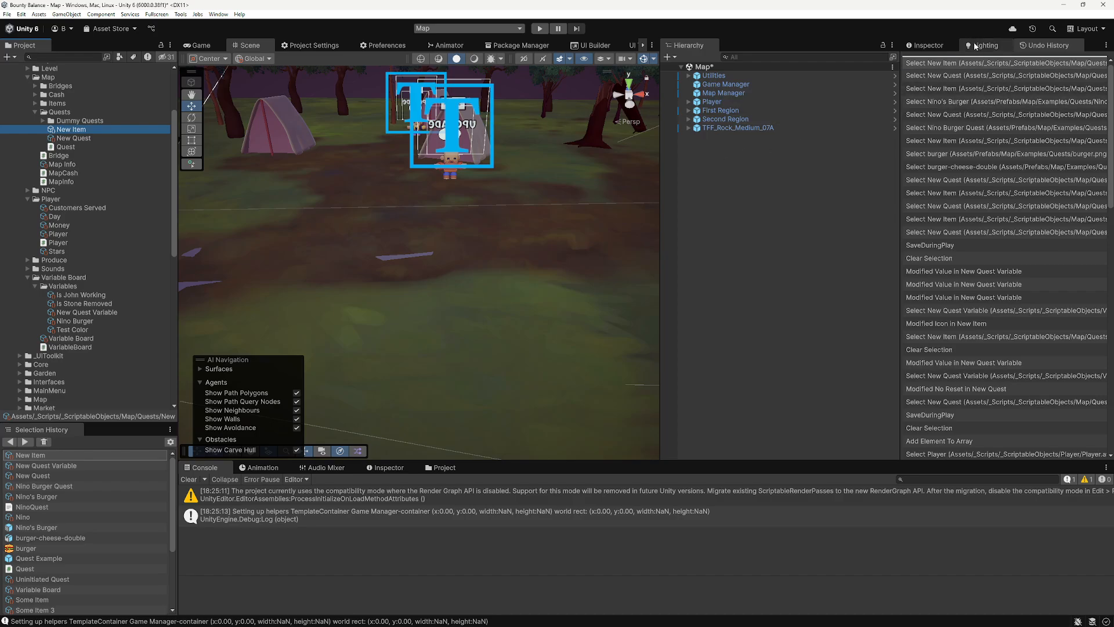
{"action": "left_click", "coordinate": [927, 45]}
Step: Place the Nino's Burger item prefab in front of the tent in the Map scene, at about X 34.03, Y 1.64, Z -3.22
{"action": "scroll", "coordinate": [73, 341], "scroll_direction": "down", "scroll_amount": 12}
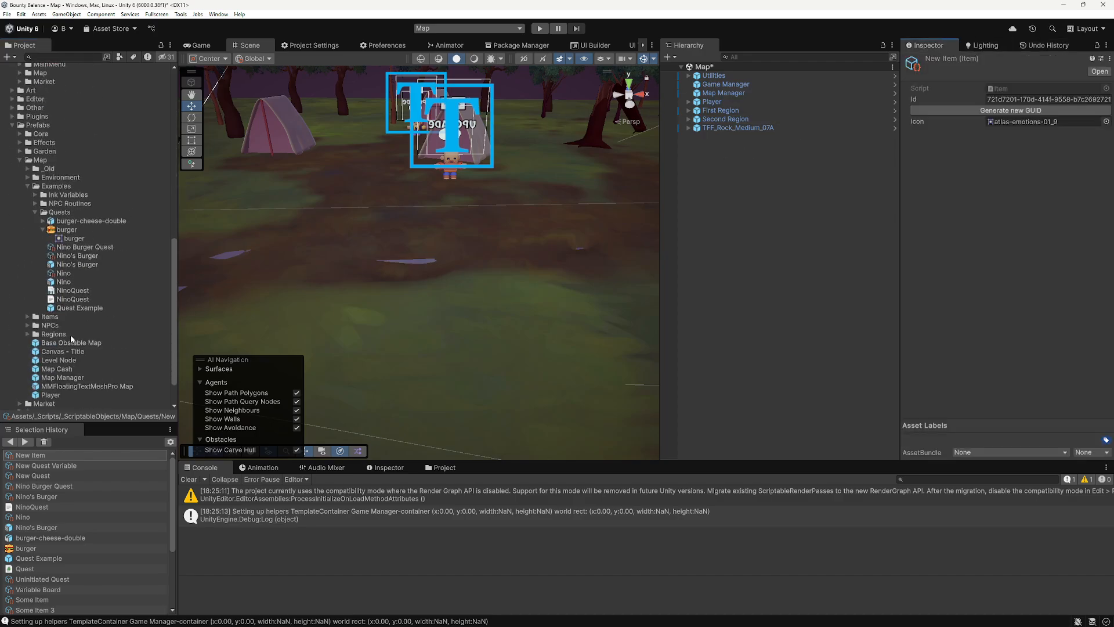
{"action": "left_click", "coordinate": [84, 265]}
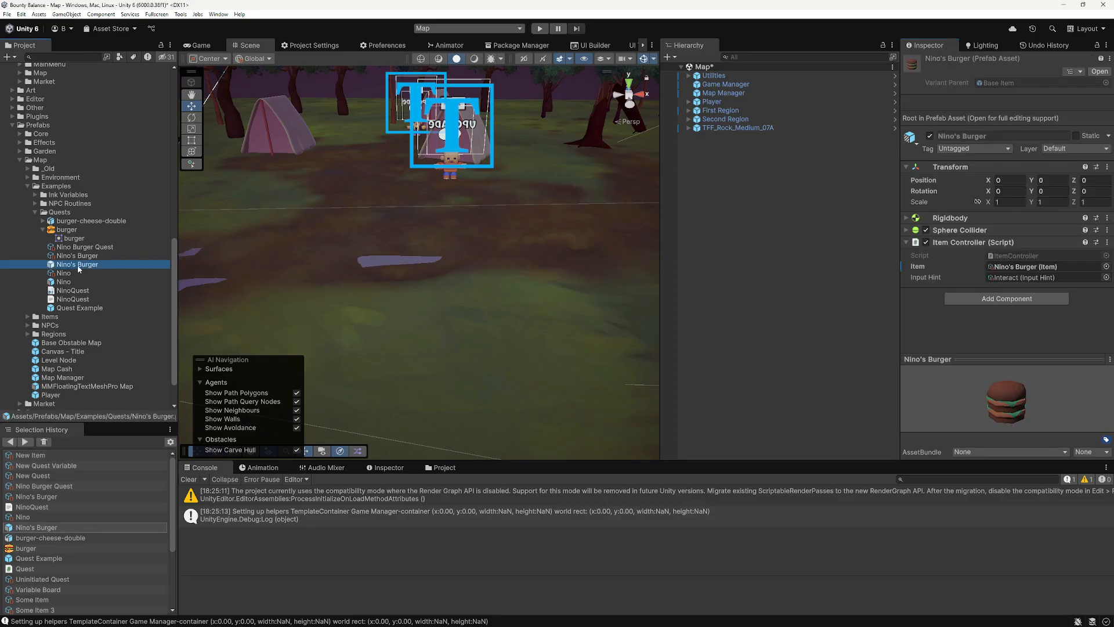
{"action": "left_click_drag", "start_coordinate": [79, 266], "coordinate": [395, 219]}
{"action": "left_click_drag", "start_coordinate": [333, 239], "coordinate": [335, 241]}
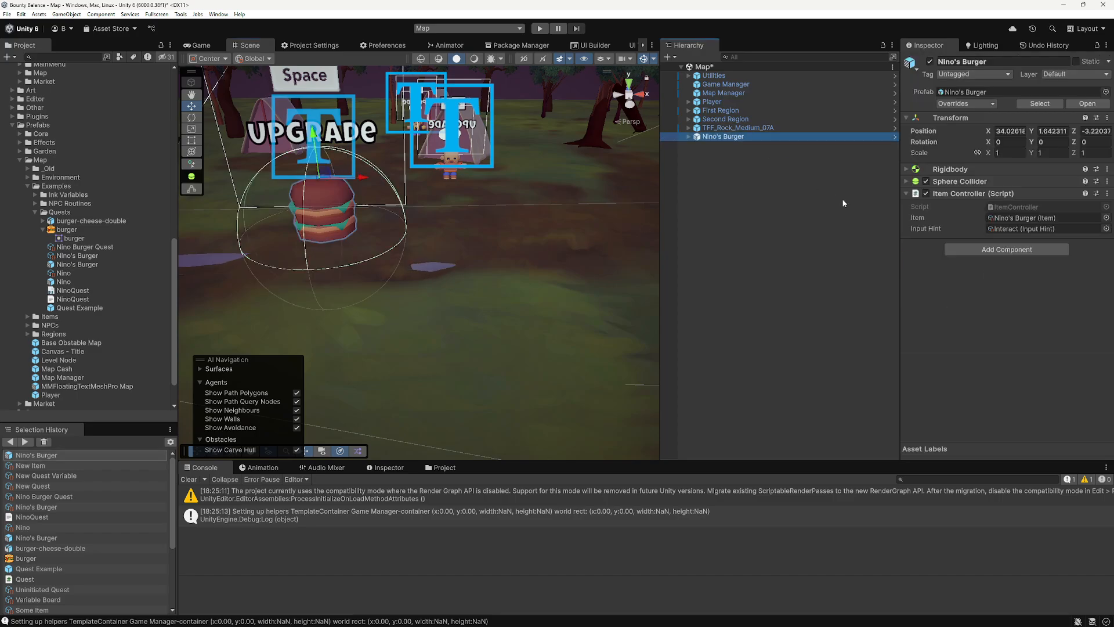
Step: Undo the placement of Nino's Burger in the Map scene and select the Base Item prefab in Prefabs/Map/Items
{"action": "key", "text": "ctrl+z"}
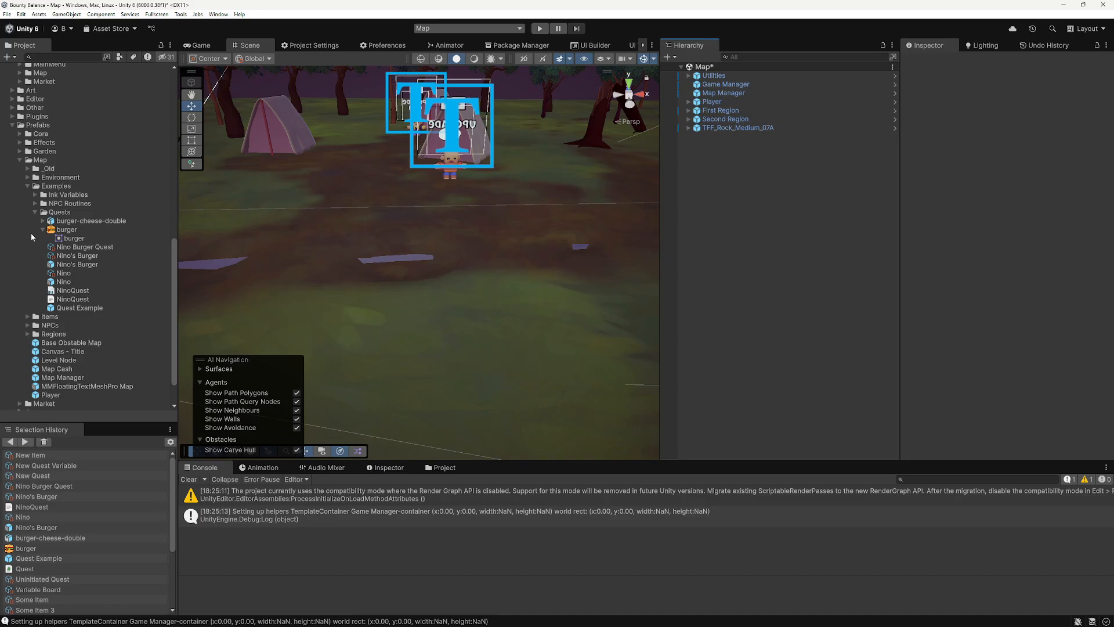
{"action": "left_click", "coordinate": [20, 160]}
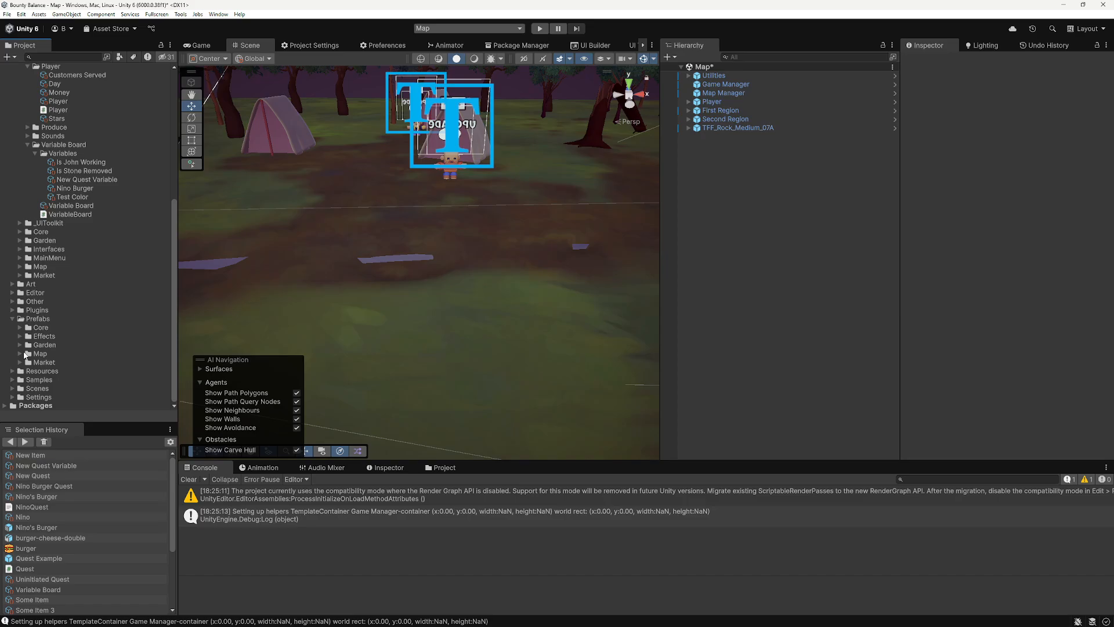
{"action": "left_click", "coordinate": [19, 353]}
{"action": "scroll", "coordinate": [62, 343], "scroll_direction": "down", "scroll_amount": 7}
{"action": "left_click", "coordinate": [27, 315]}
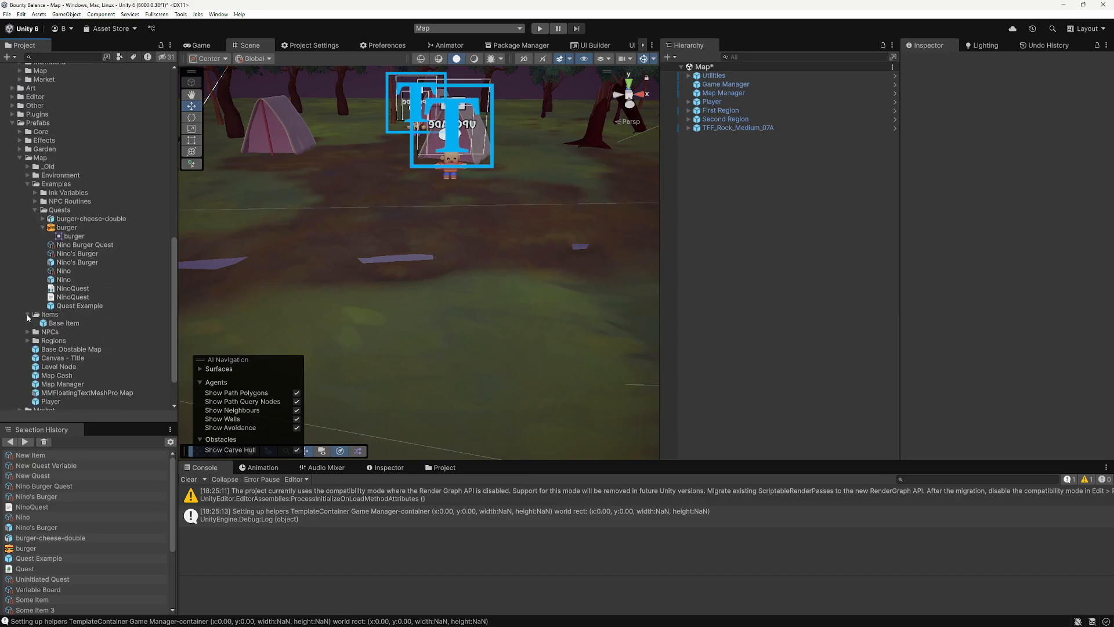
{"action": "left_click", "coordinate": [69, 323]}
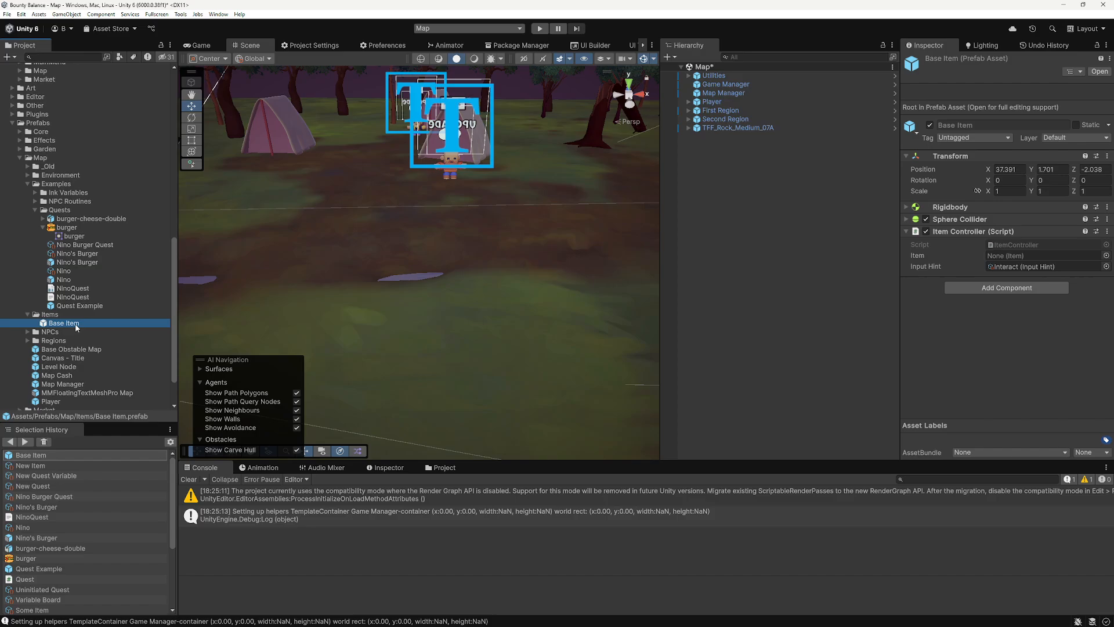
Step: Create a prefab variant of Base Item and name it New Item
{"action": "right_click", "coordinate": [76, 327]}
{"action": "mouse_move", "coordinate": [120, 339]}
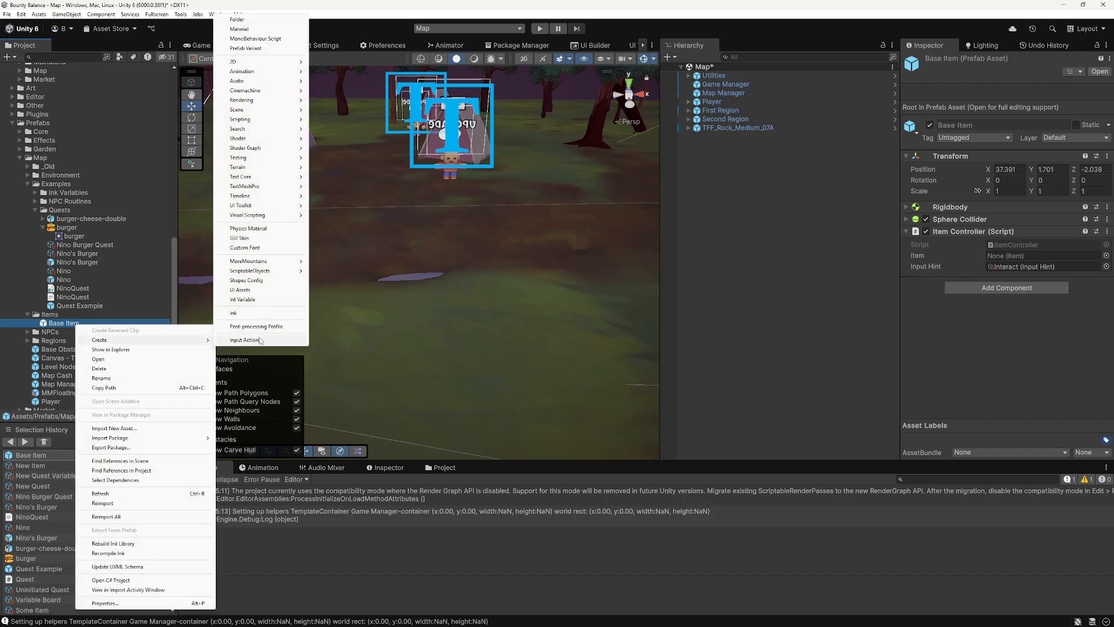
{"action": "left_click", "coordinate": [256, 47]}
{"action": "type", "text": "Ne"}
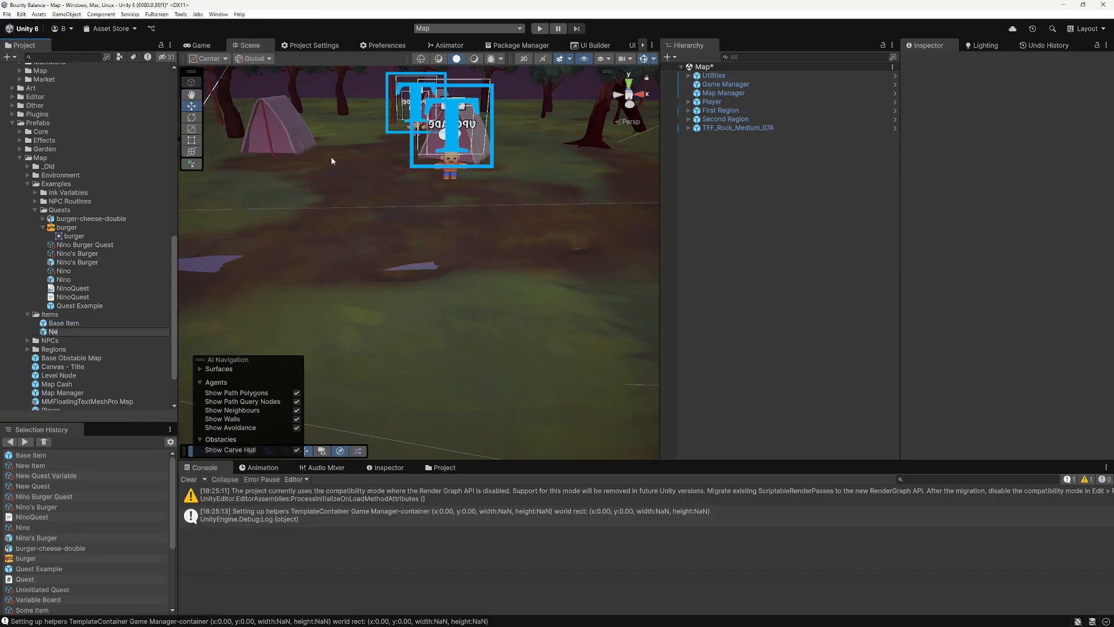
{"action": "type", "text": "w Item"}
{"action": "key", "text": "Return"}
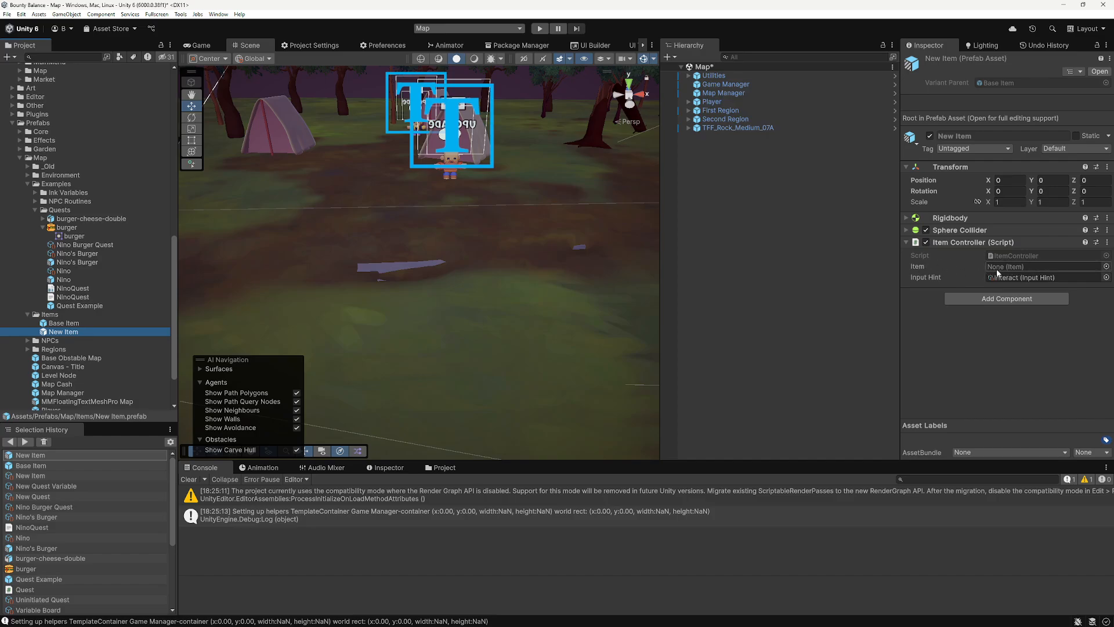
Step: Assign the New Item quest asset as the variant's Item in the Item Controller, and open the New Item prefab for editing
{"action": "scroll", "coordinate": [106, 268], "scroll_direction": "up", "scroll_amount": 10}
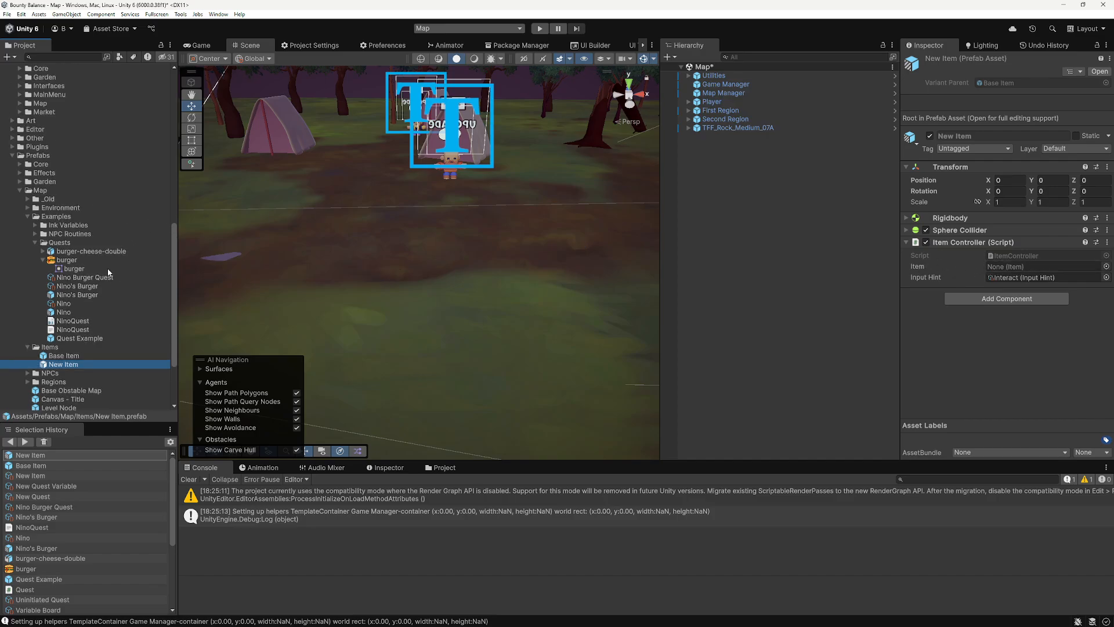
{"action": "left_click_drag", "start_coordinate": [69, 256], "coordinate": [1019, 270]}
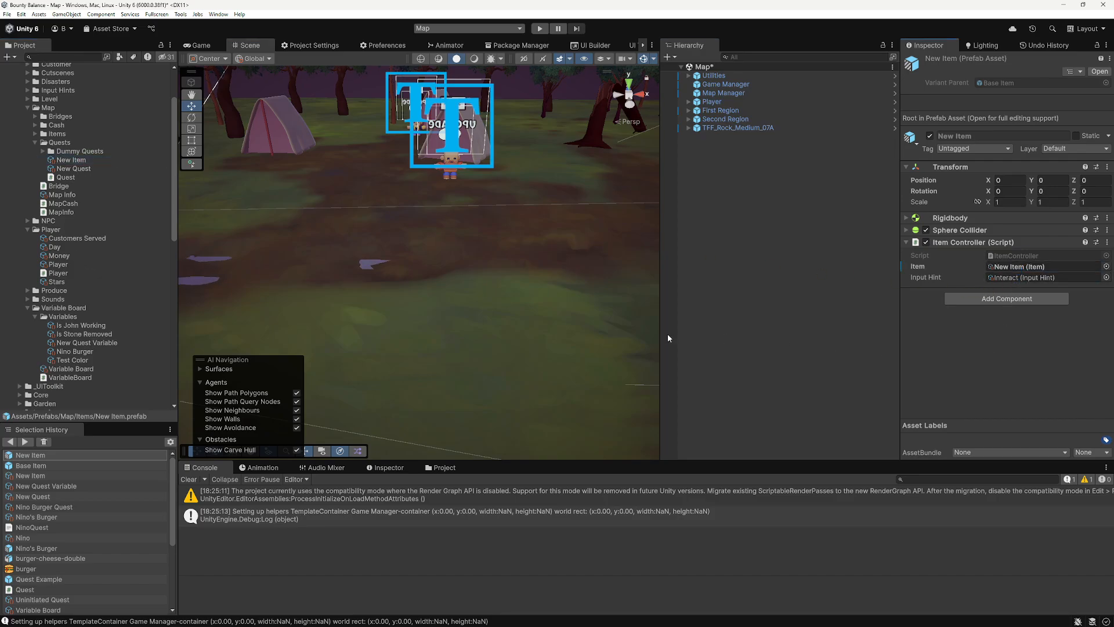
{"action": "scroll", "coordinate": [75, 290], "scroll_direction": "down", "scroll_amount": 12}
{"action": "left_click", "coordinate": [71, 364]}
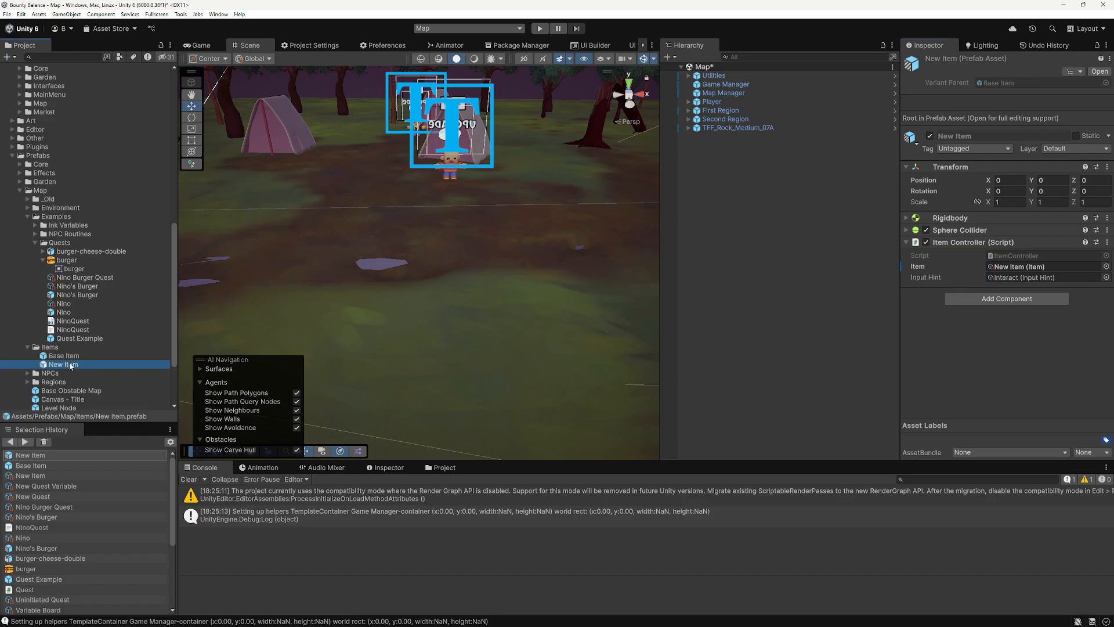
{"action": "double_click", "coordinate": [70, 364]}
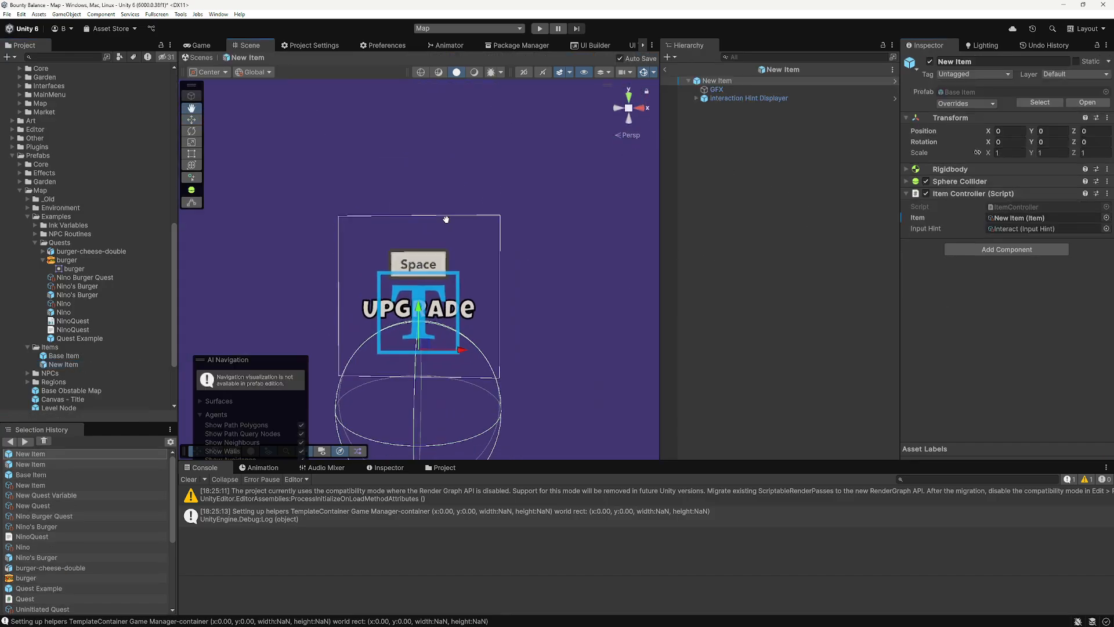
Step: Add a 3D capsule as a child of the prefab's GFX object
{"action": "left_click", "coordinate": [716, 90]}
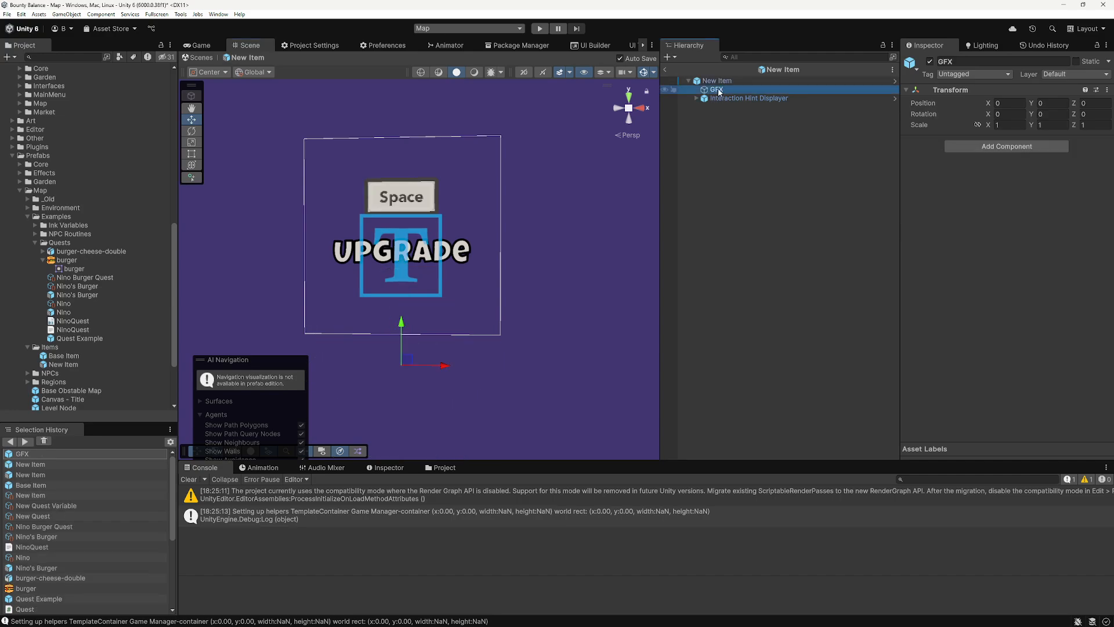
{"action": "right_click", "coordinate": [719, 91]}
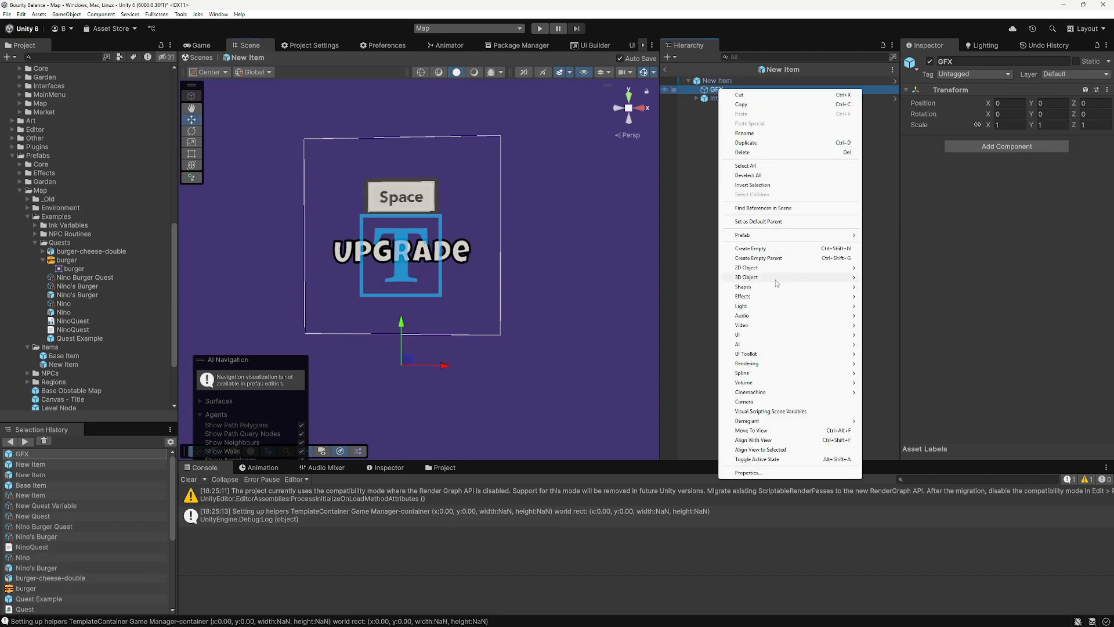
{"action": "mouse_move", "coordinate": [775, 277]}
{"action": "left_click", "coordinate": [922, 297]}
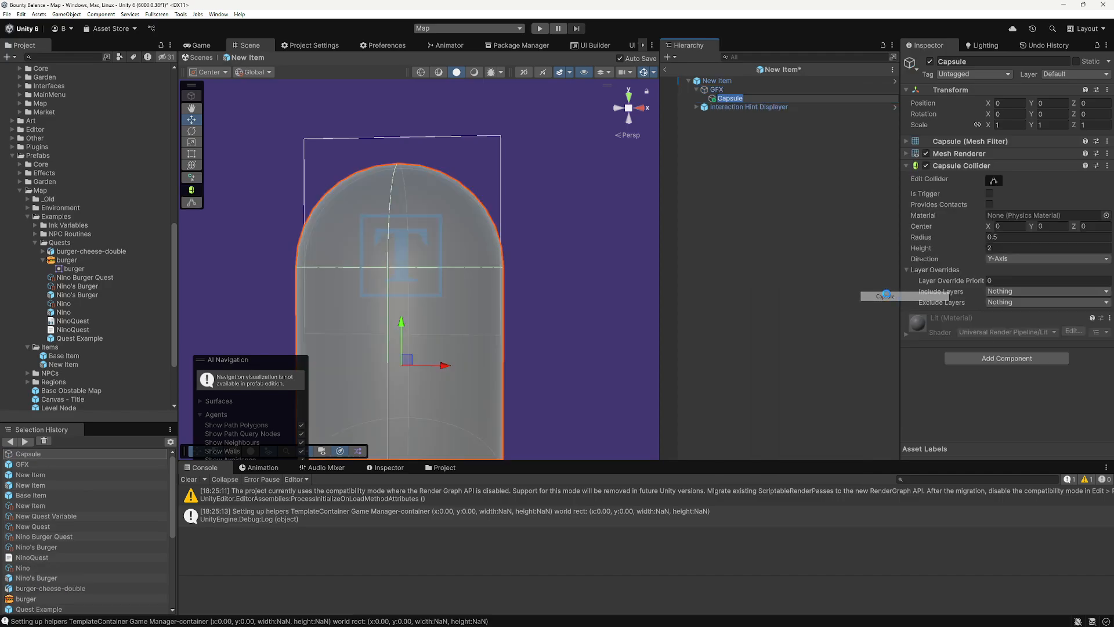
Step: Scale the capsule uniformly to 0.1 and leave prefab editing to return to the Map scene
{"action": "left_click", "coordinate": [1019, 126]}
{"action": "type", "text": "0"}
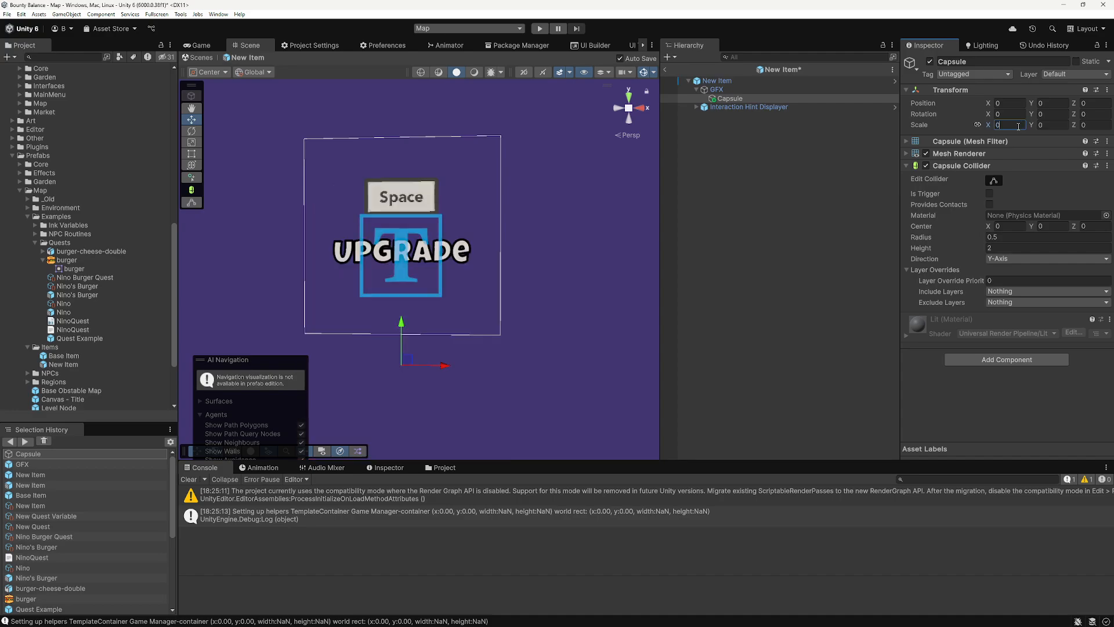
{"action": "type", "text": ".50.1"}
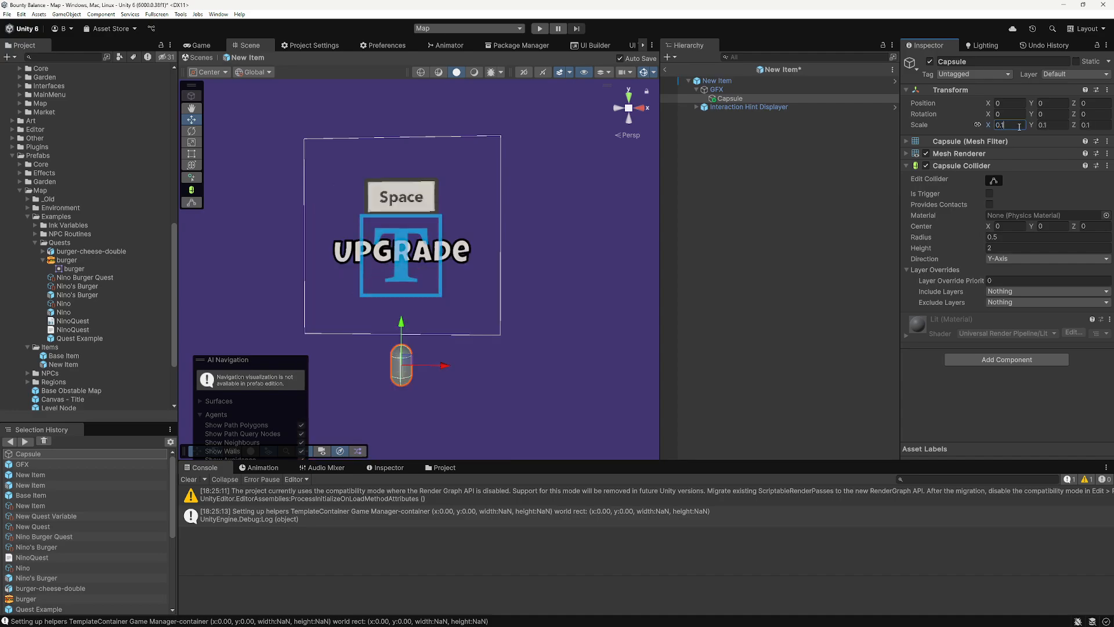
{"action": "left_click", "coordinate": [760, 210]}
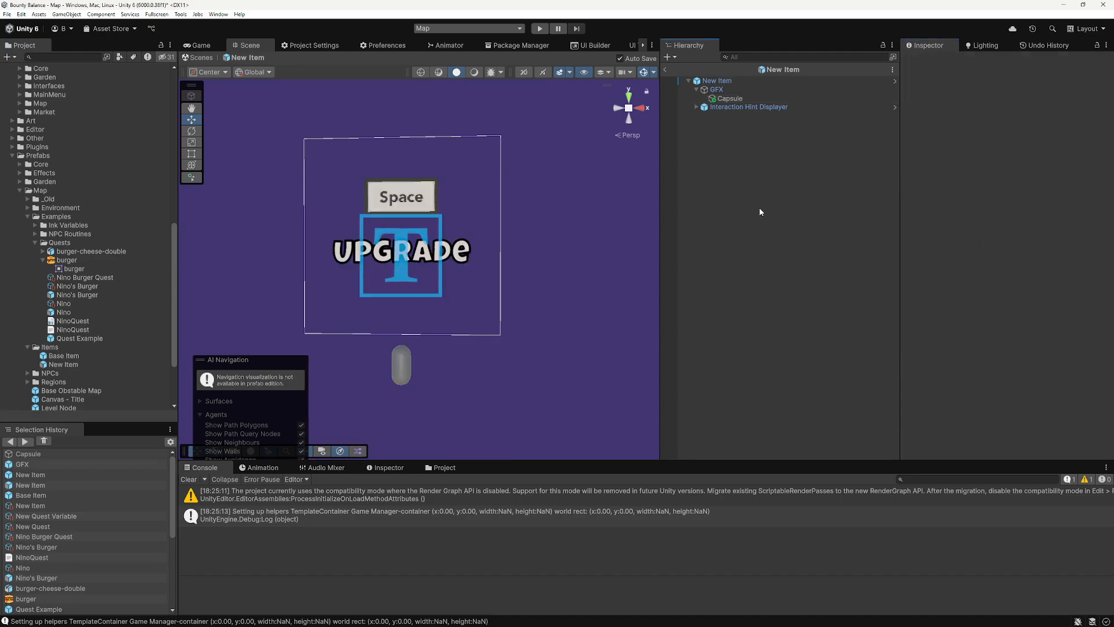
{"action": "left_click", "coordinate": [191, 57]}
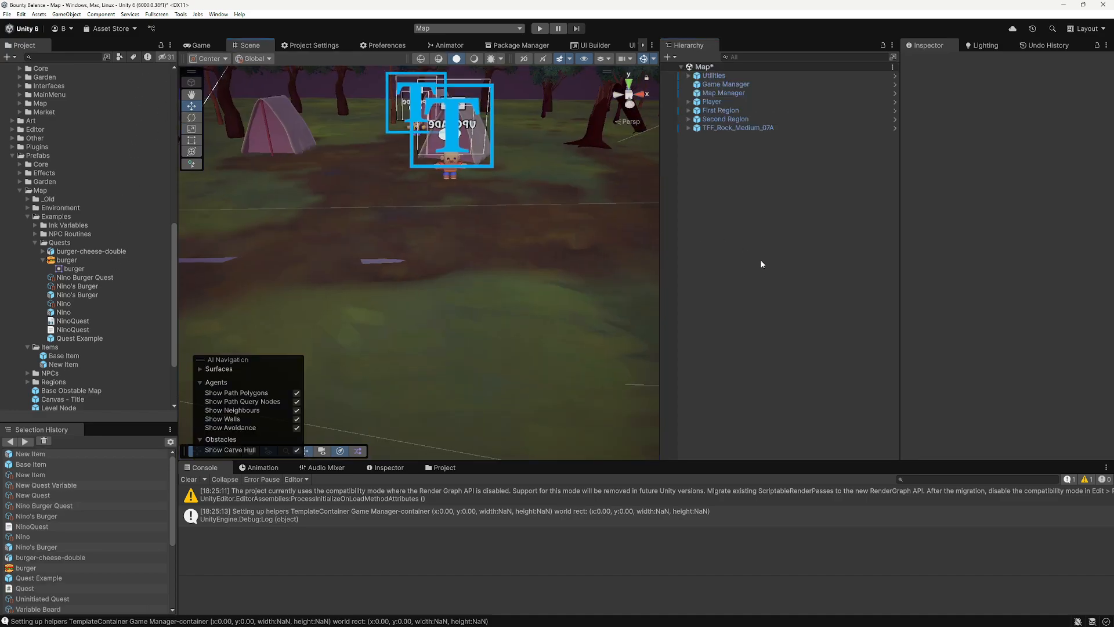
Step: Place the New Item prefab in front of the tent in the Map scene, raised to about X 34.15, Y 1.79, Z -3.07
{"action": "left_click_drag", "start_coordinate": [64, 362], "coordinate": [350, 220]}
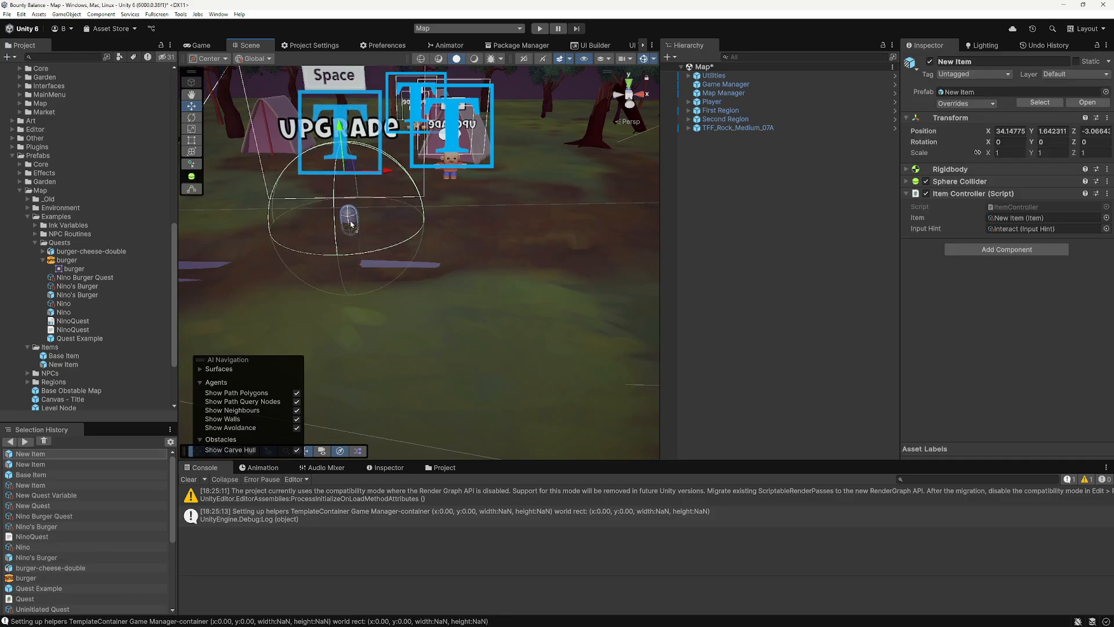
{"action": "left_click_drag", "start_coordinate": [341, 152], "coordinate": [340, 128]}
{"action": "middle_click_drag", "start_coordinate": [424, 244], "coordinate": [477, 303]}
{"action": "scroll", "coordinate": [398, 282], "scroll_direction": "down", "scroll_amount": 2}
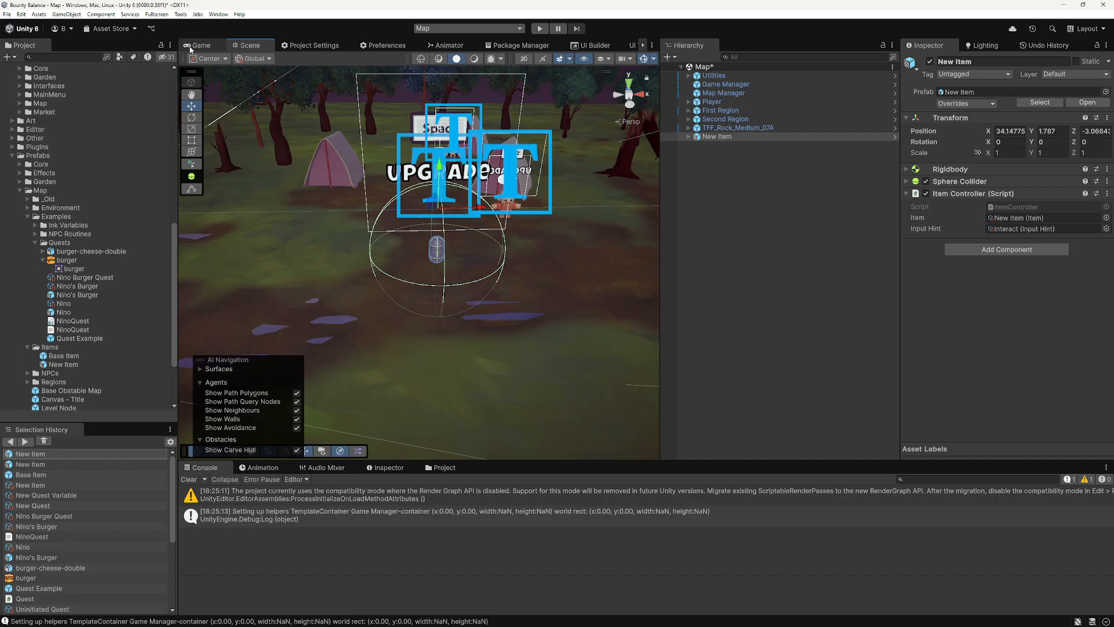
{"action": "left_click", "coordinate": [741, 236]}
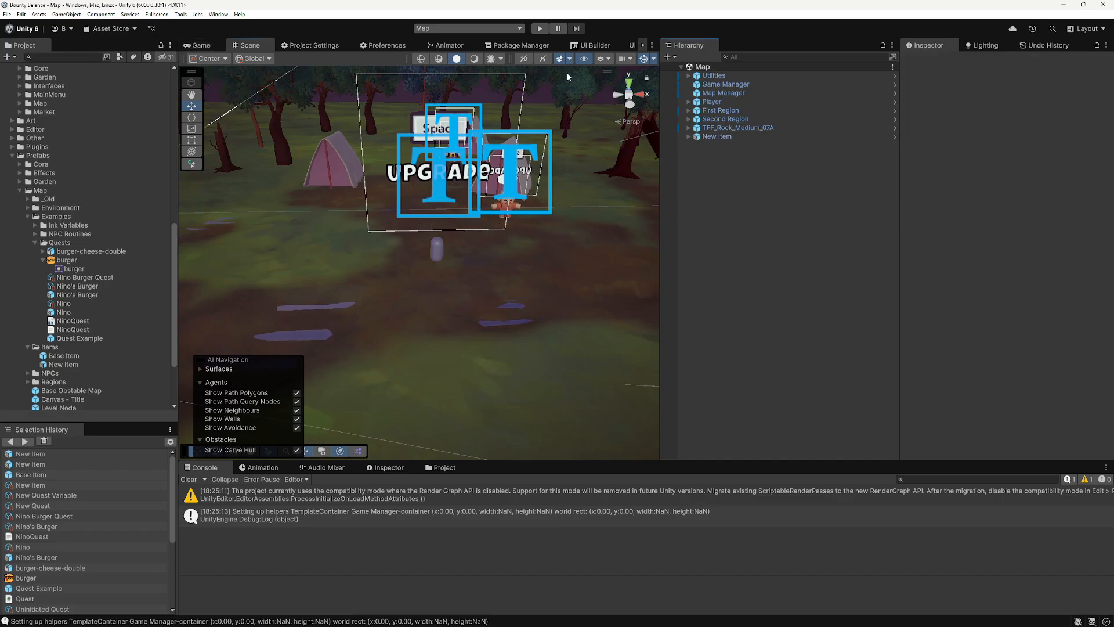
Step: Play-test the Map scene by collecting New Item and checking the quest journal, and replay it to check whether the New Quest entry persists
{"action": "left_click", "coordinate": [539, 29]}
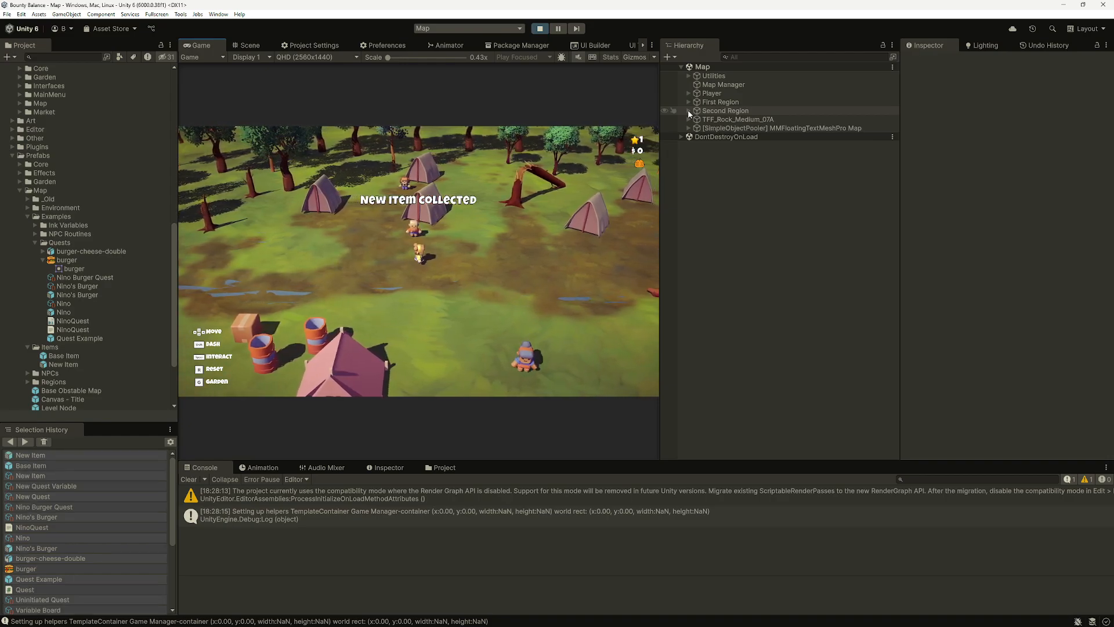
{"action": "key", "text": "Tab"}
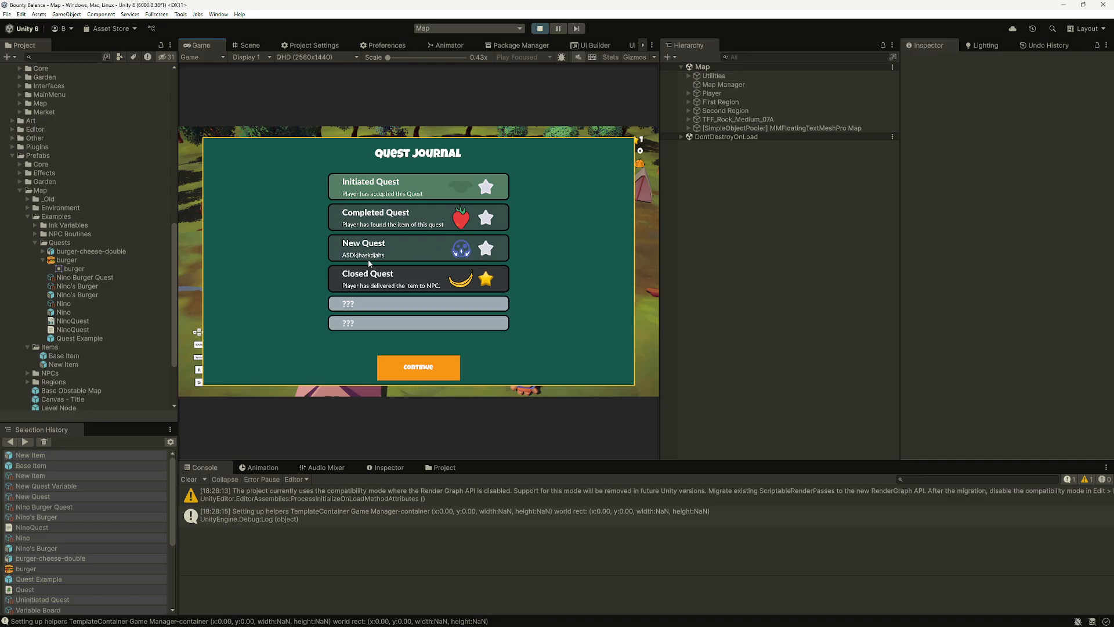
{"action": "left_click", "coordinate": [539, 28]}
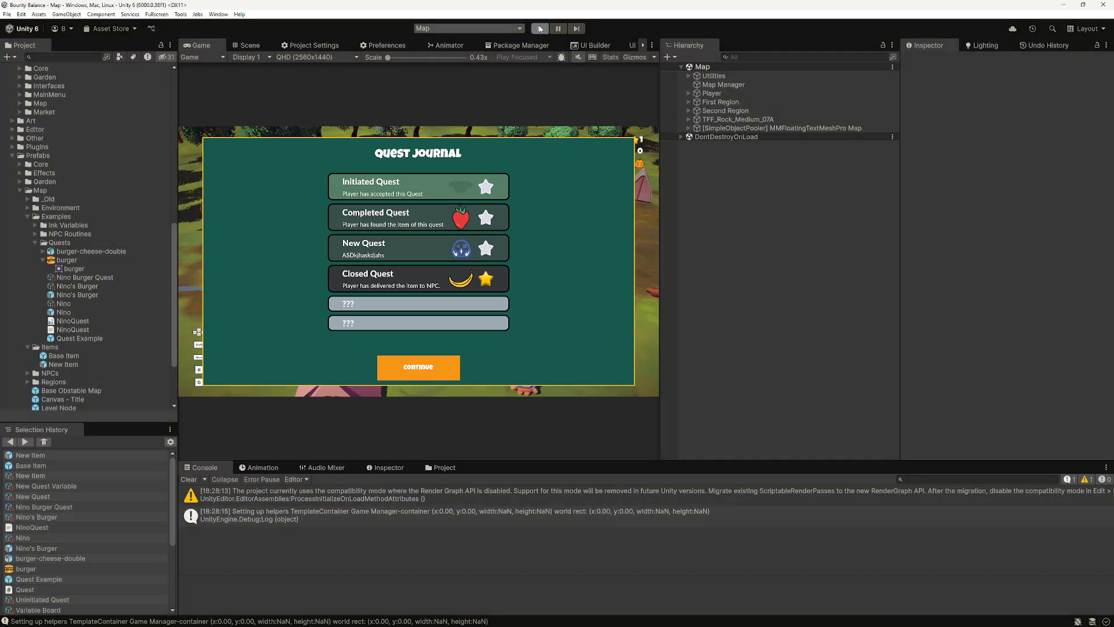
{"action": "left_click", "coordinate": [539, 28]}
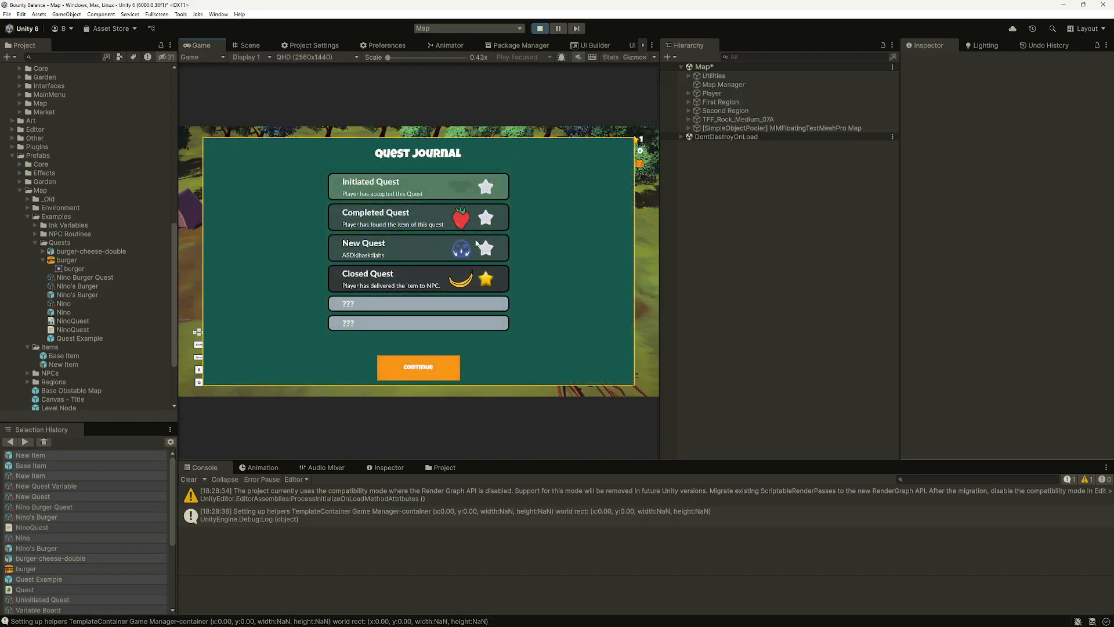
{"action": "left_click", "coordinate": [540, 28]}
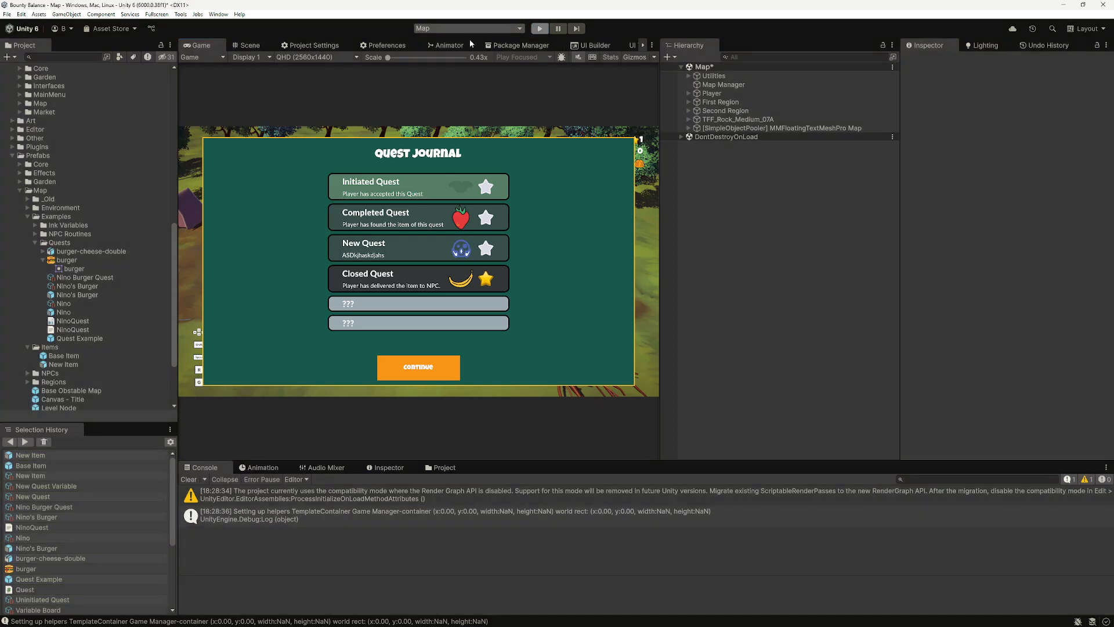
Step: Turn off No Reset for the New Quest asset and replay the Map scene to check the quest journal
{"action": "left_click", "coordinate": [74, 235]}
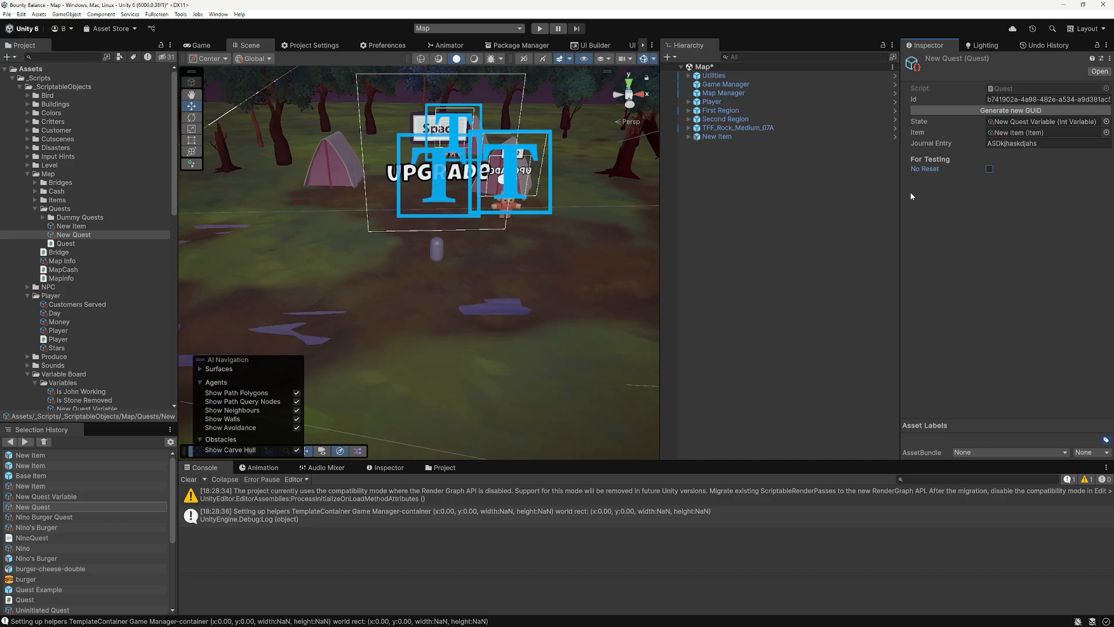
{"action": "left_click", "coordinate": [847, 228]}
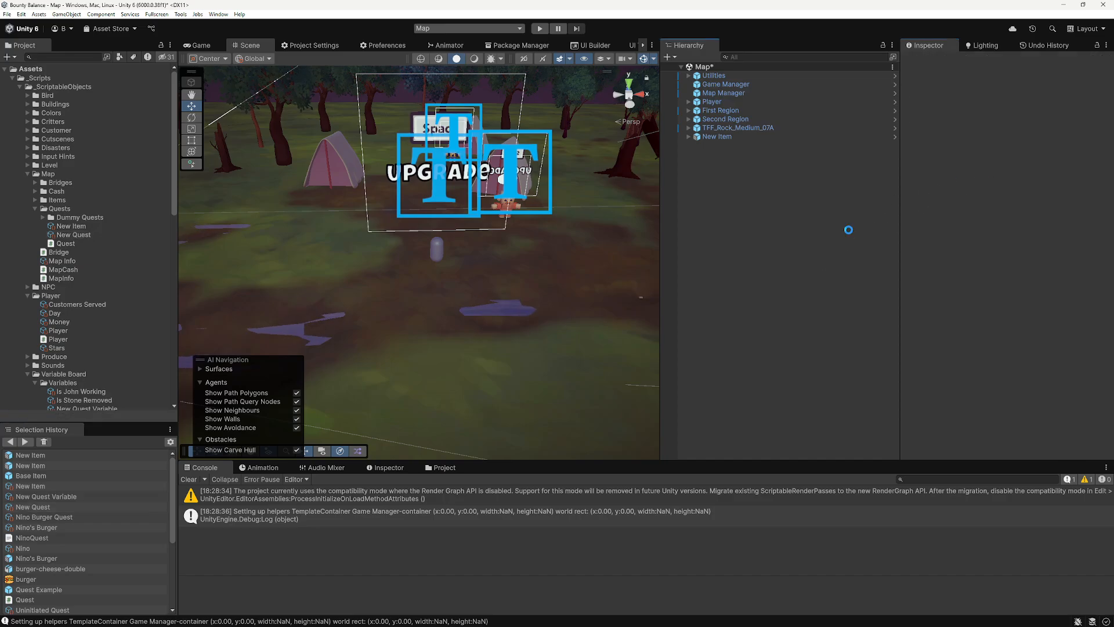
{"action": "left_click", "coordinate": [539, 29]}
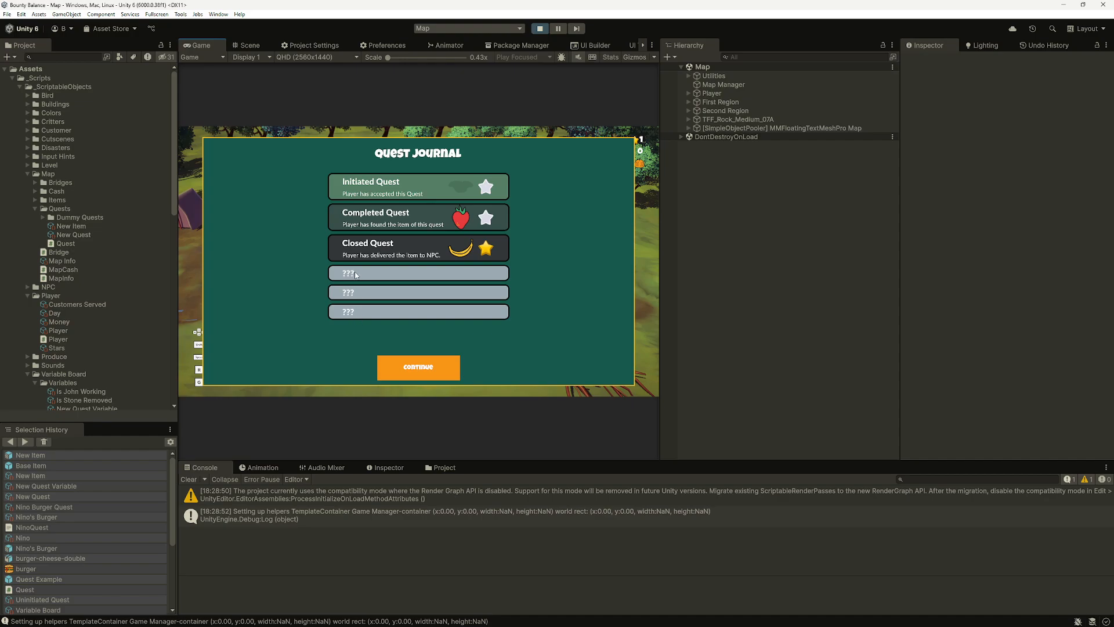
Step: Close the quest journal, walk the player across the camp to the item's spot, and stop the game
{"action": "left_click", "coordinate": [440, 369]}
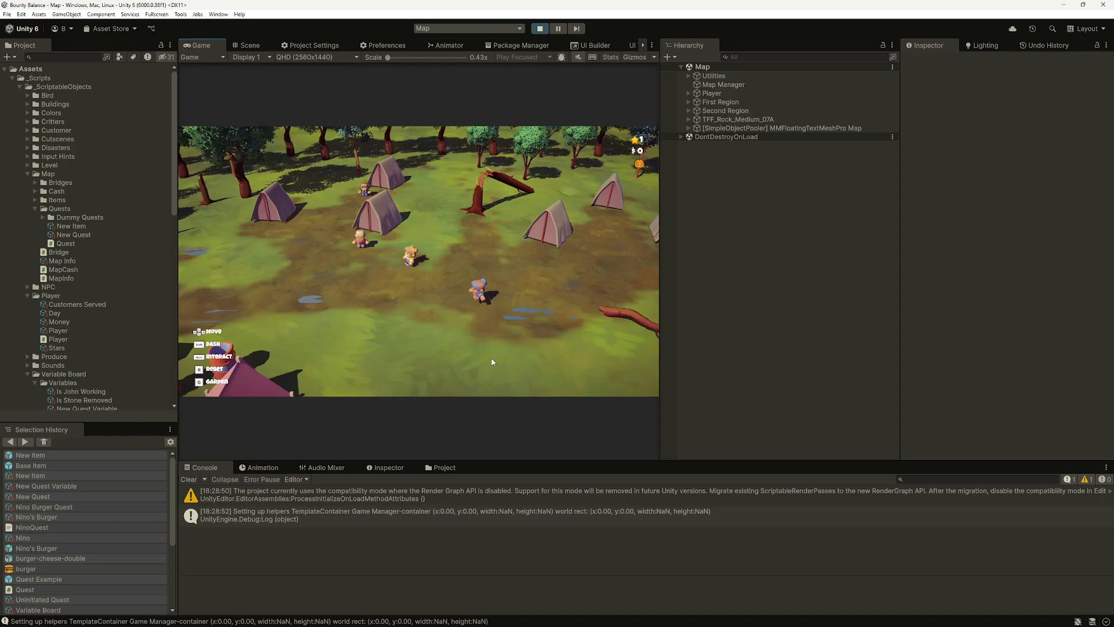
{"action": "key", "text": "a"}
{"action": "key", "text": "s"}
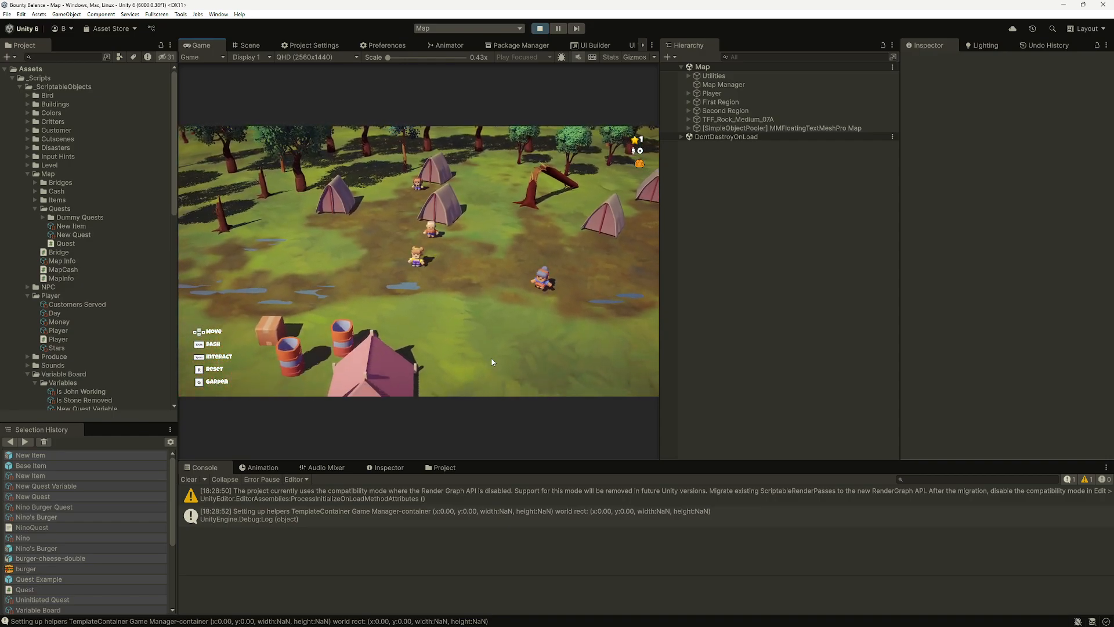
{"action": "key", "text": "a"}
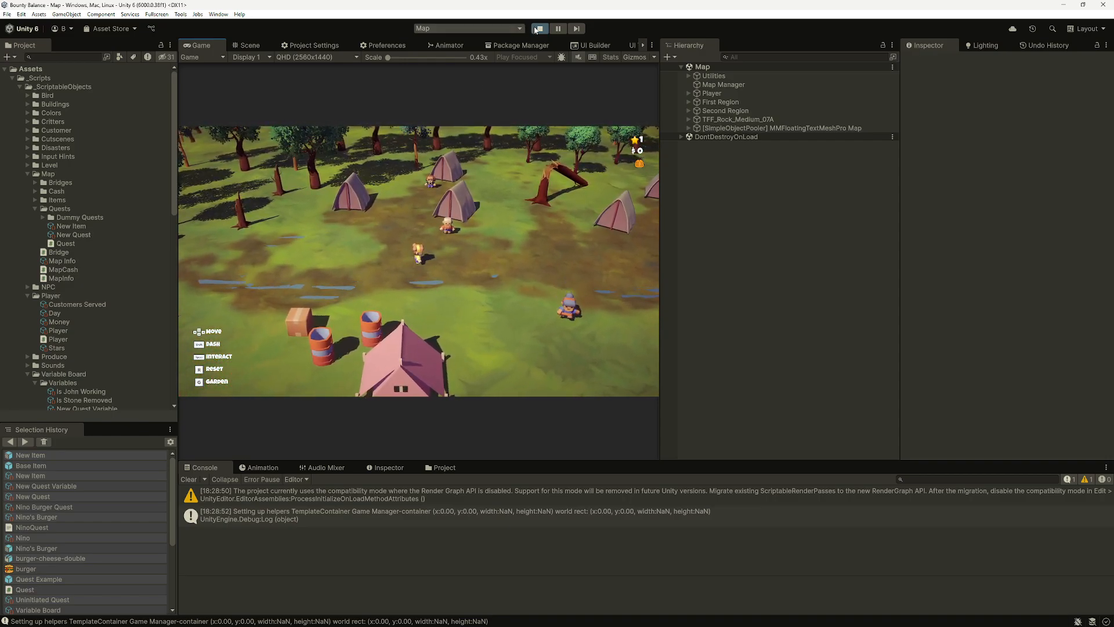
{"action": "left_click", "coordinate": [537, 29]}
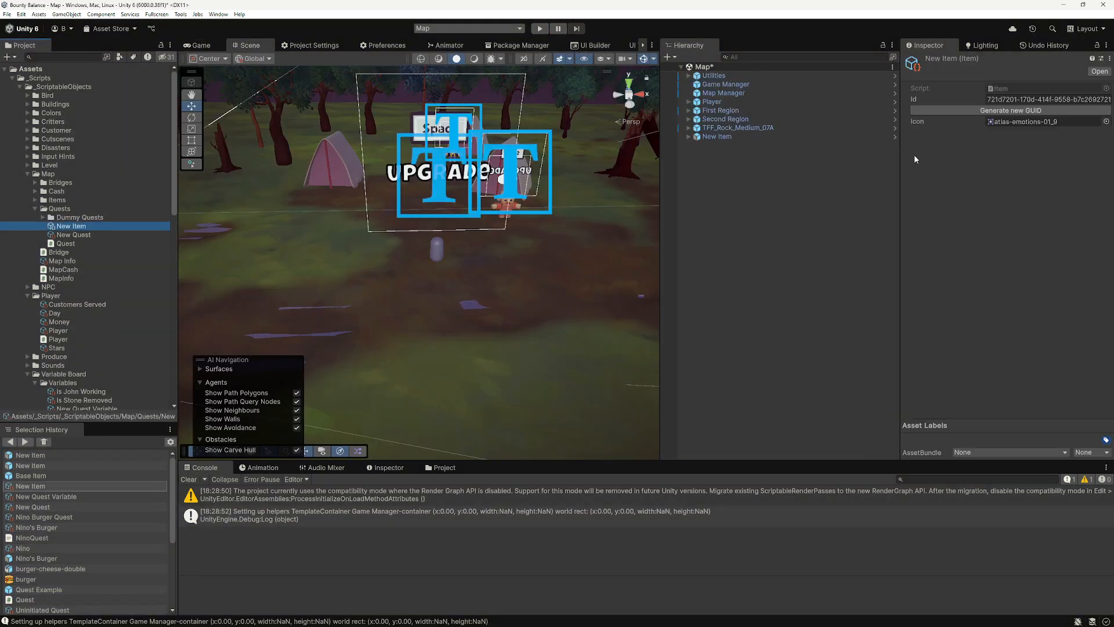
Step: Review the New Item quest asset's properties and its assigned Icon
{"action": "left_click", "coordinate": [44, 228]}
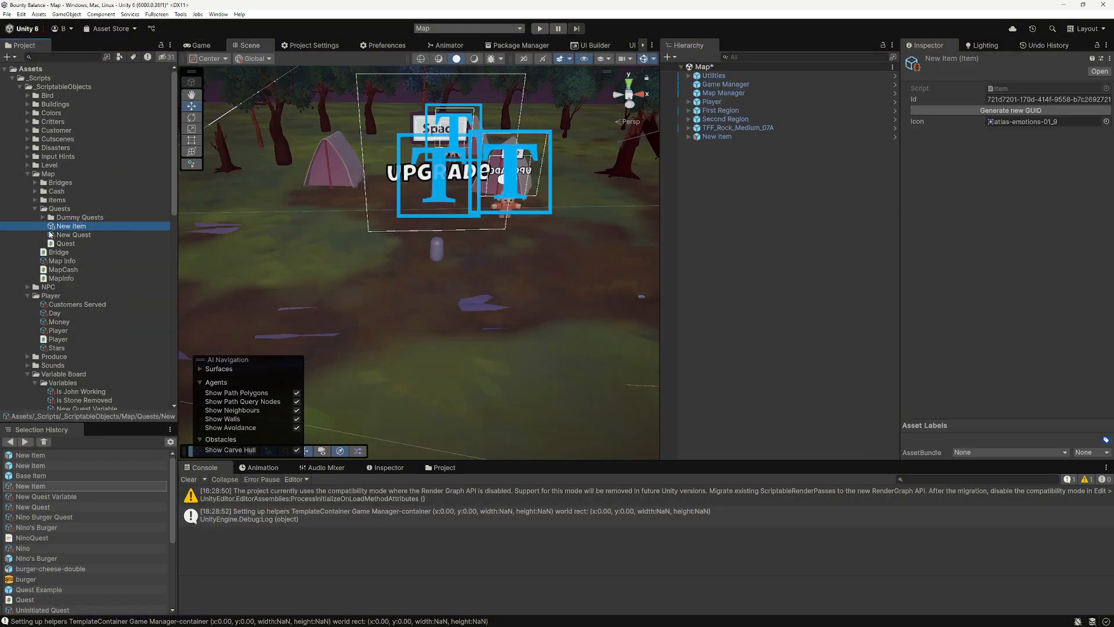
{"action": "scroll", "coordinate": [46, 231], "scroll_direction": "down", "scroll_amount": 4}
{"action": "scroll", "coordinate": [53, 233], "scroll_direction": "up", "scroll_amount": 4}
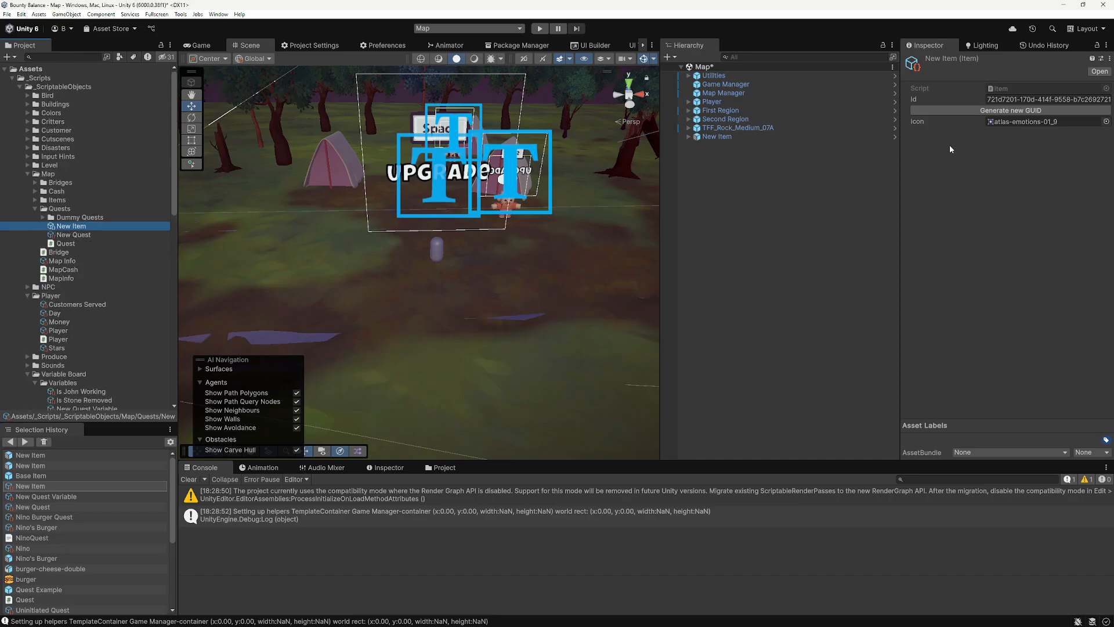
Step: Open the Item script in the code editor, review its Icon, Reset and Collected code, and return to Unity
{"action": "double_click", "coordinate": [1014, 89]}
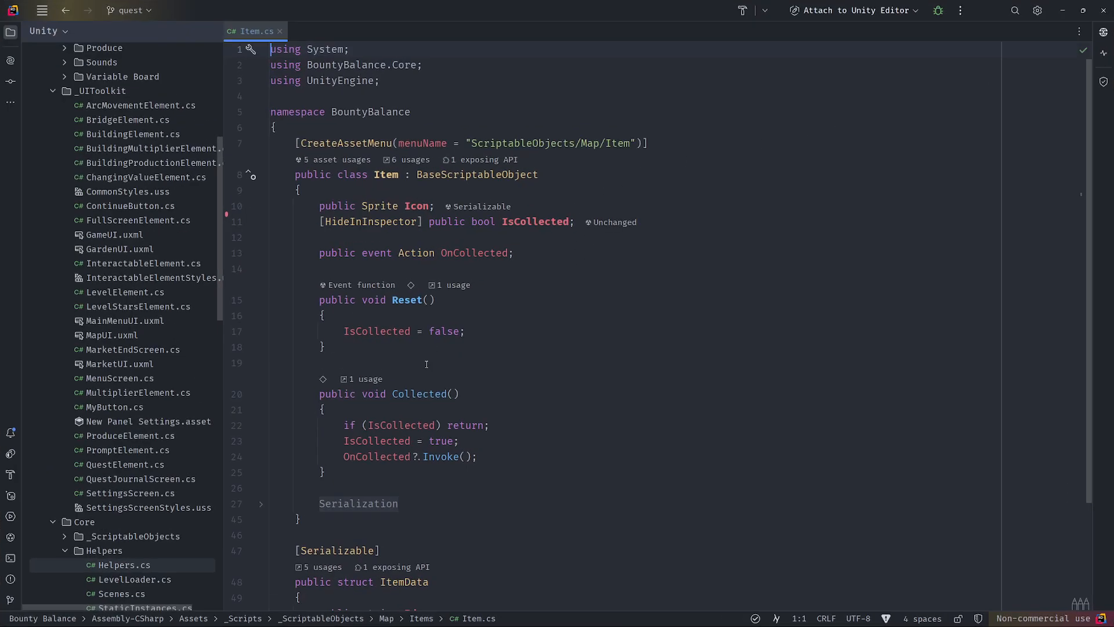
{"action": "left_click", "coordinate": [476, 336]}
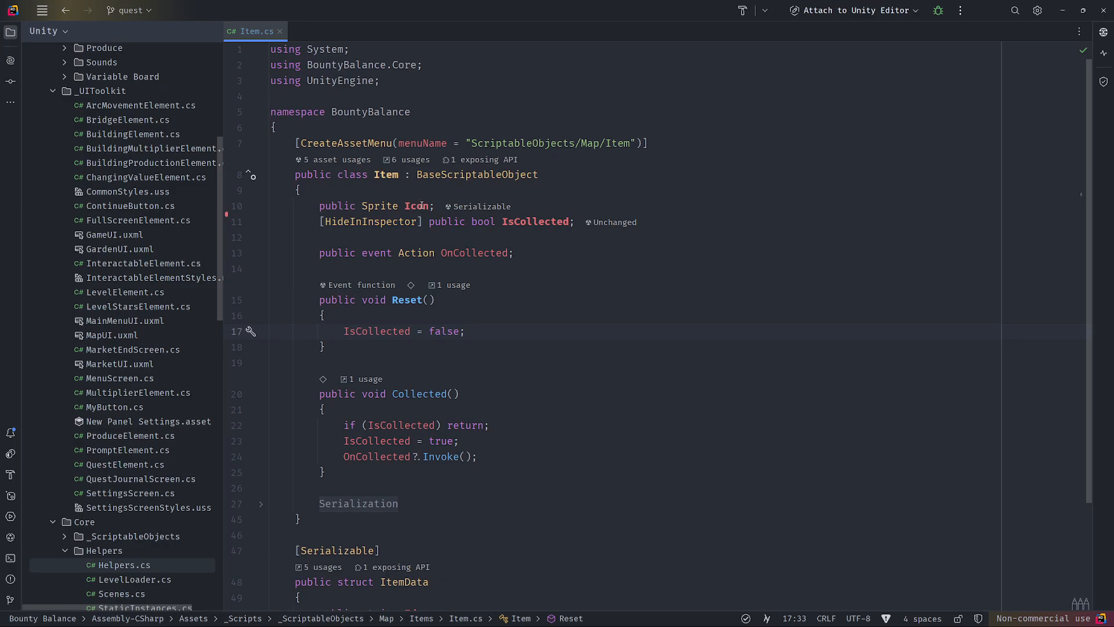
{"action": "left_click", "coordinate": [1062, 10]}
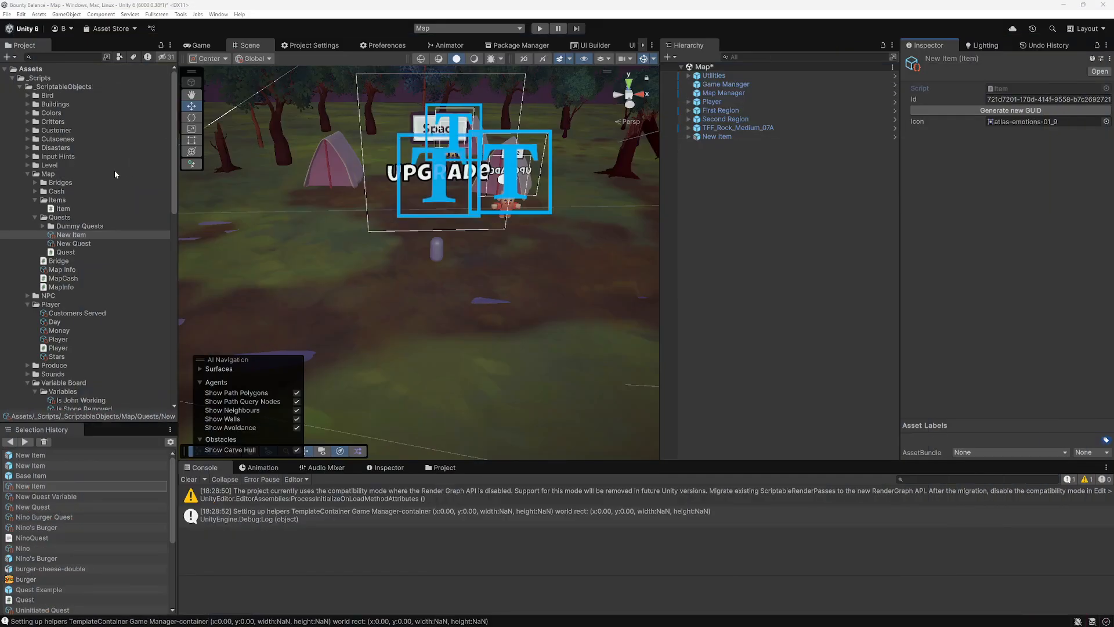
Step: Create a Map Item scriptable object named asd in the Map Quests folder
{"action": "left_click", "coordinate": [65, 236]}
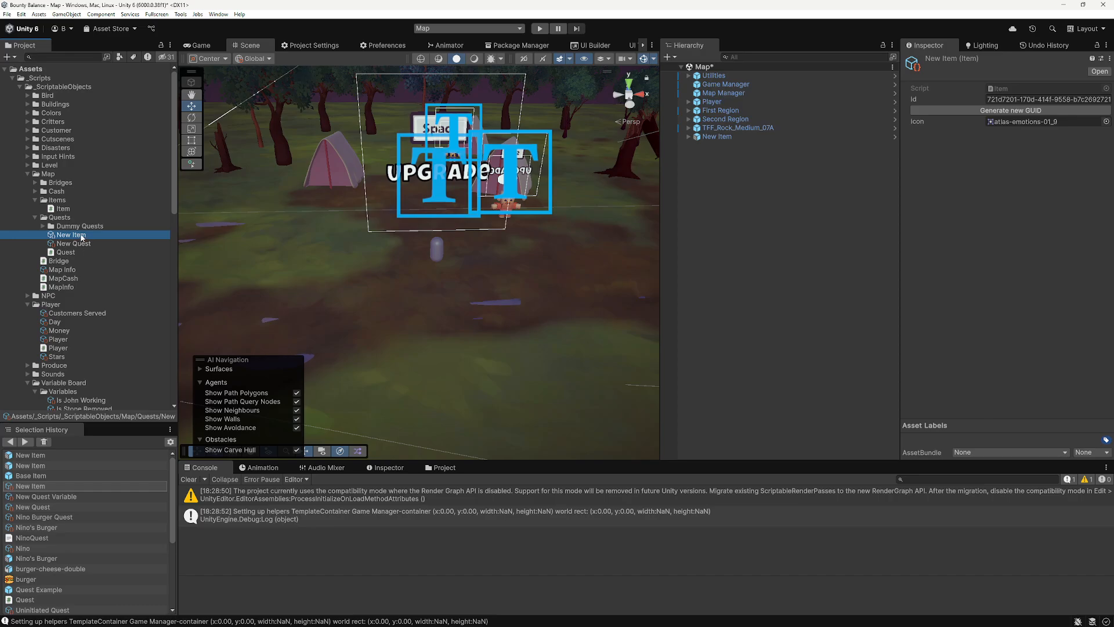
{"action": "right_click", "coordinate": [81, 237]}
{"action": "mouse_move", "coordinate": [137, 249]}
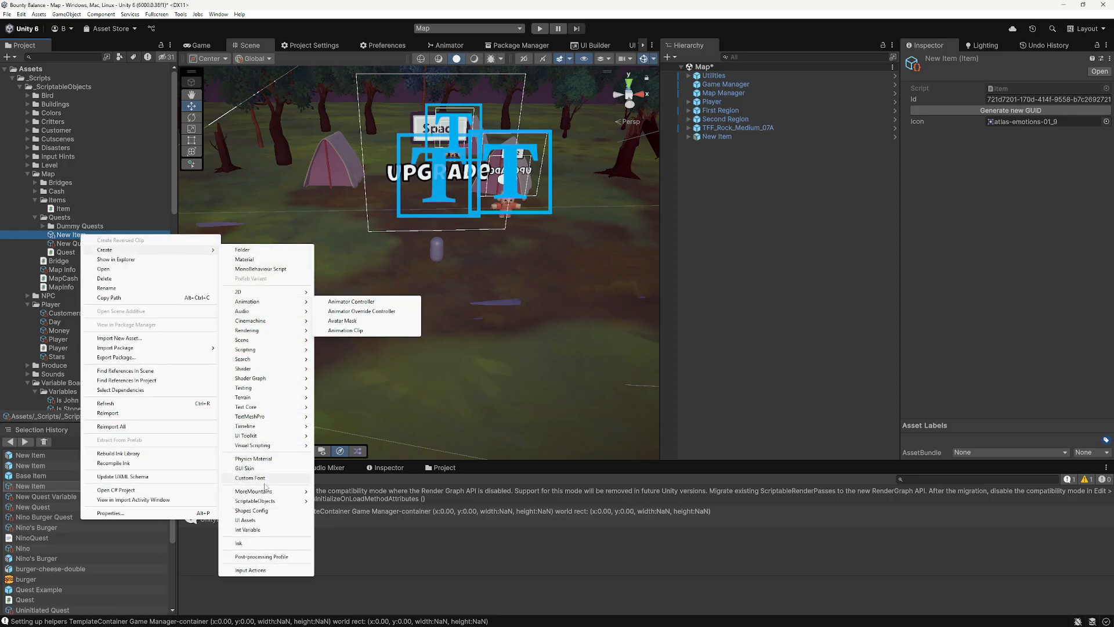
{"action": "mouse_move", "coordinate": [273, 501]}
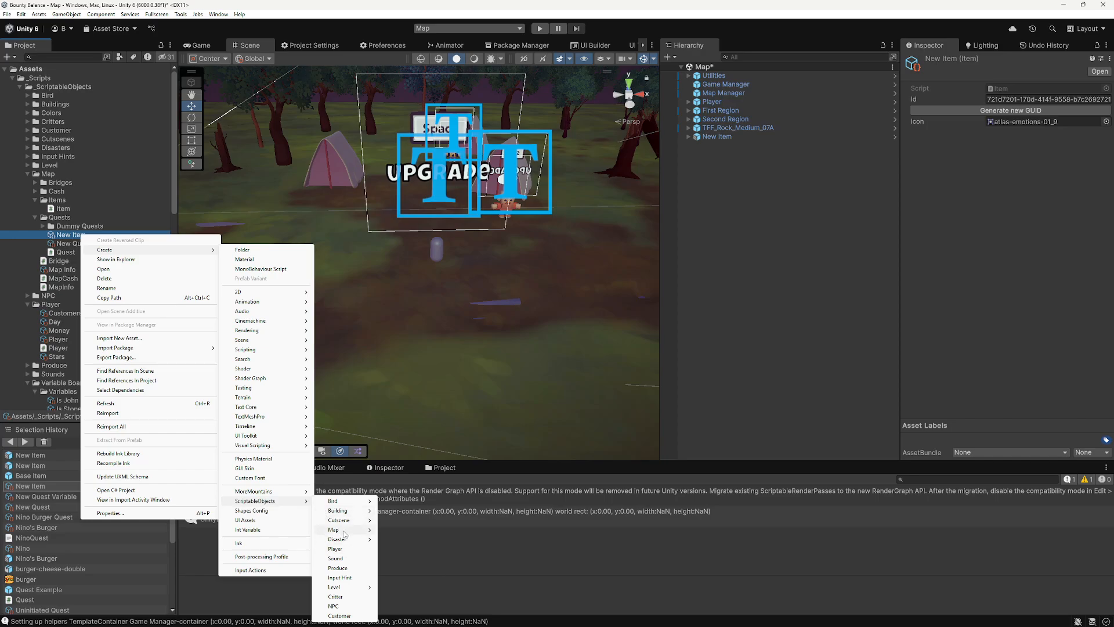
{"action": "mouse_move", "coordinate": [345, 534]}
{"action": "left_click", "coordinate": [415, 561]}
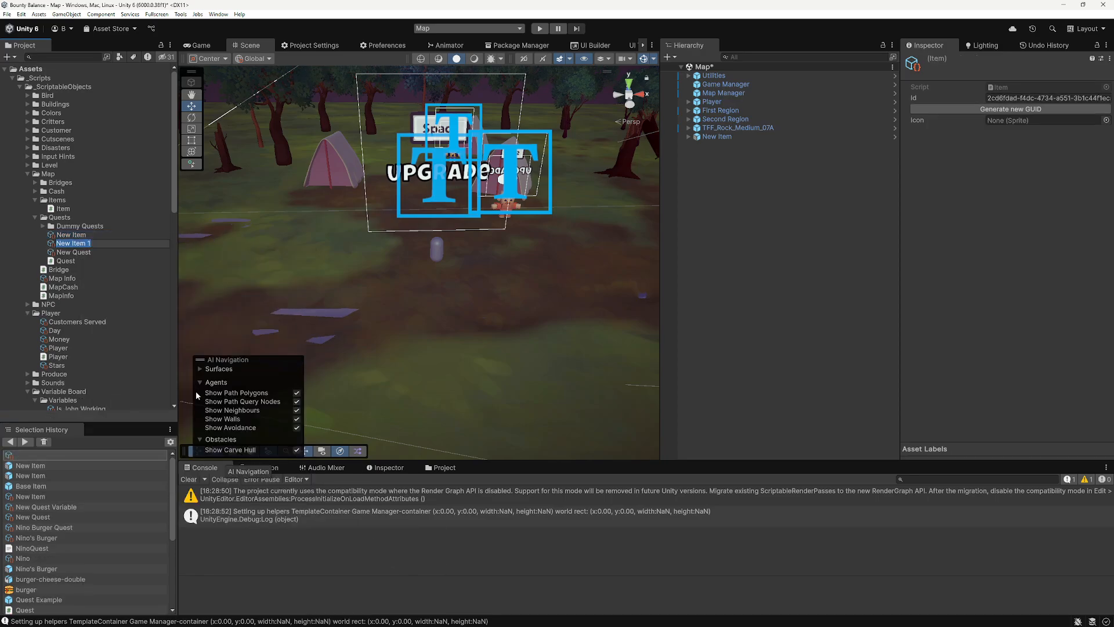
{"action": "type", "text": "asd"}
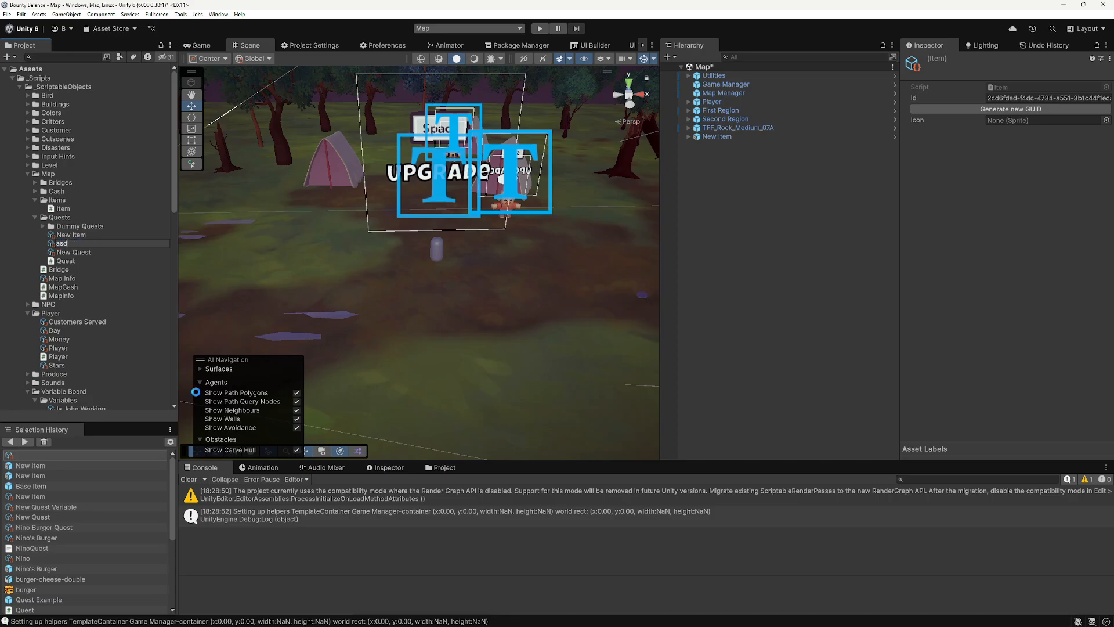
{"action": "key", "text": "Return"}
Step: Delete the New Item scriptable object from the Map Quests folder
{"action": "left_click", "coordinate": [99, 244]}
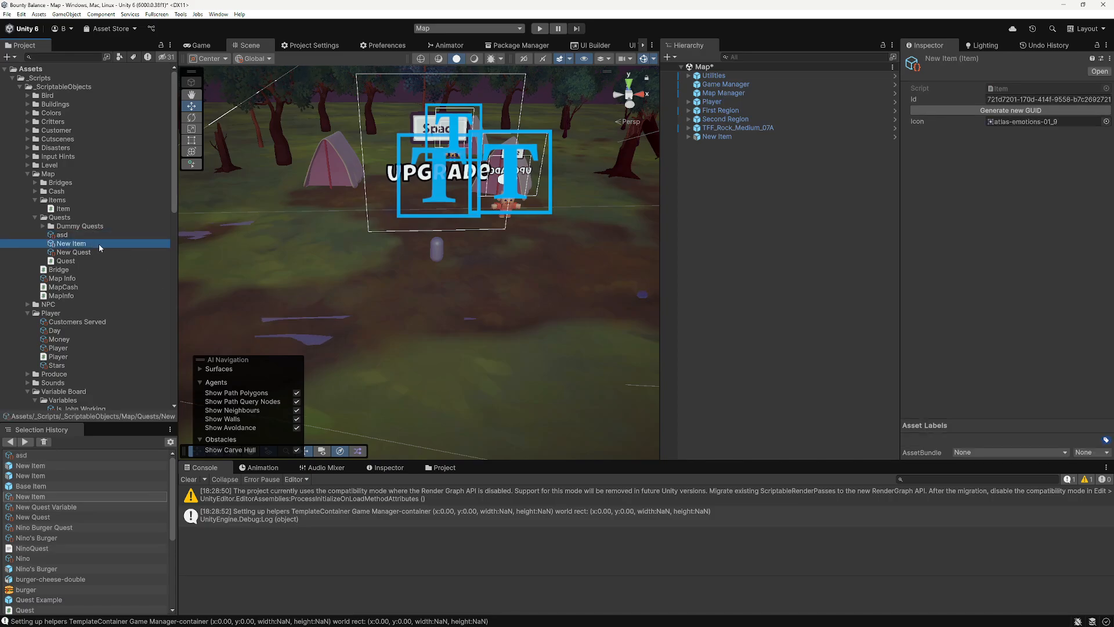
{"action": "key", "text": "Delete"}
{"action": "key", "text": "Return"}
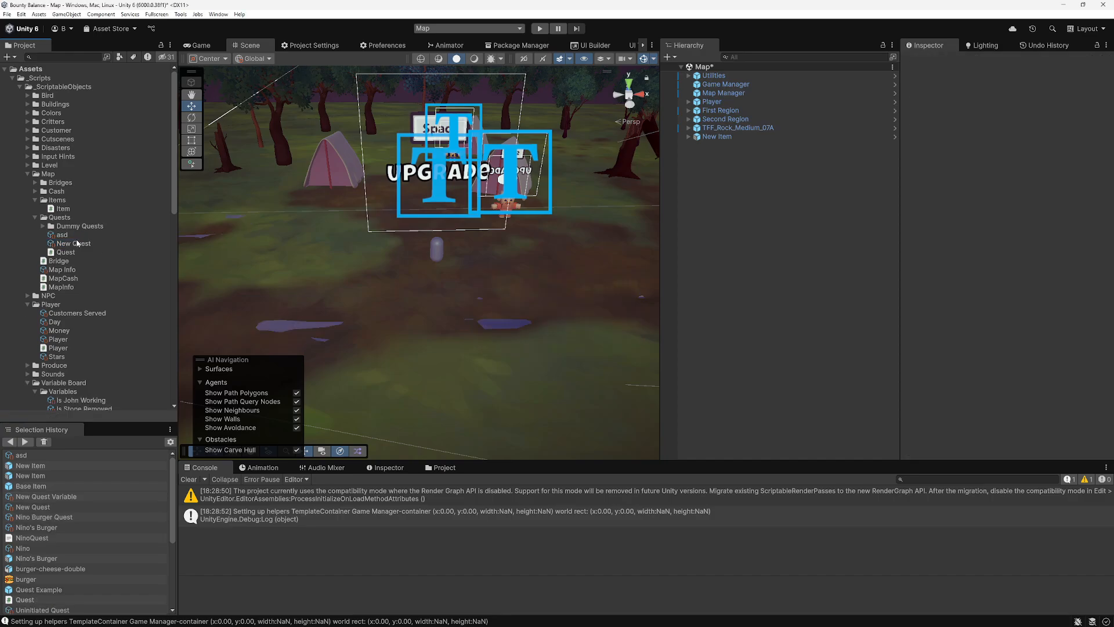
Step: Set the asd item's Icon to the atlas-emotions-01_9 sprite and assign asd as New Quest's Item
{"action": "left_click", "coordinate": [75, 235]}
{"action": "left_click", "coordinate": [1105, 121]}
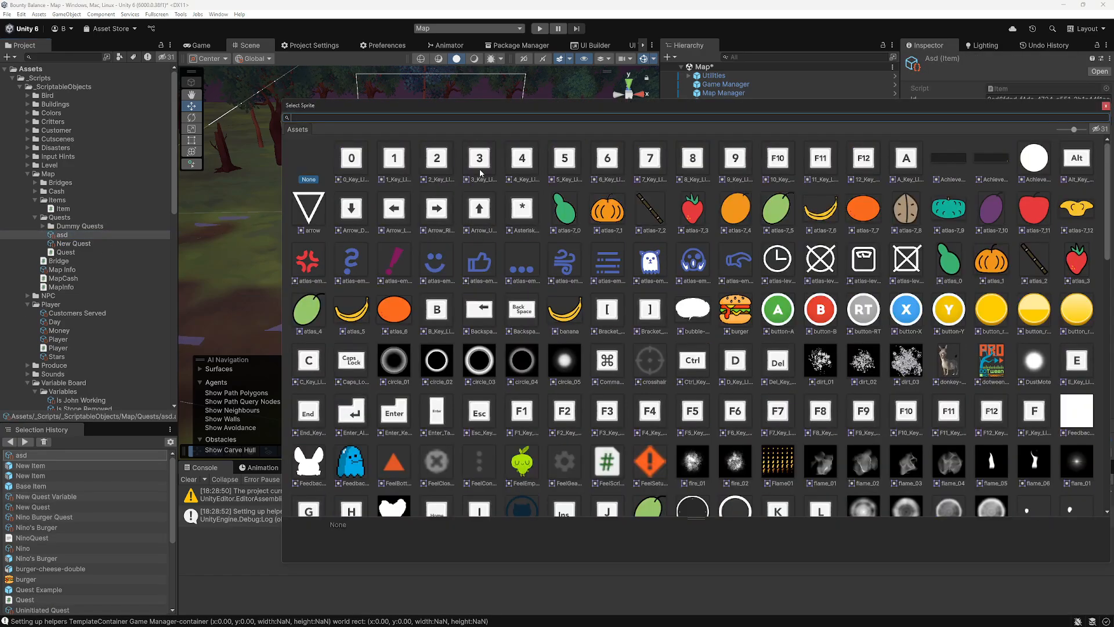
{"action": "key", "text": "Escape"}
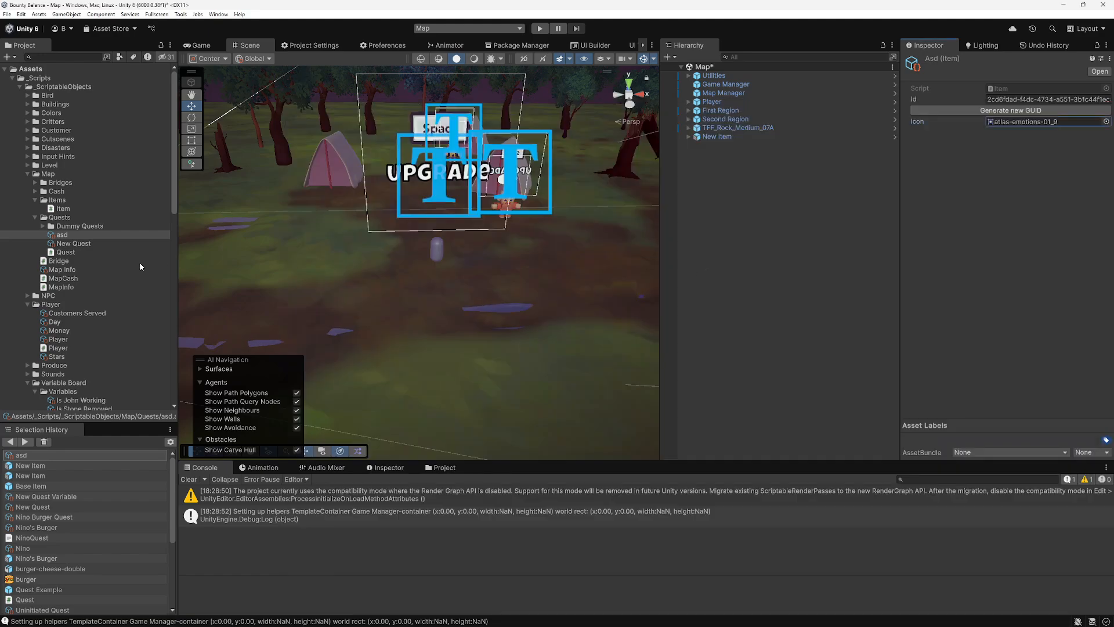
{"action": "left_click", "coordinate": [74, 243]}
{"action": "left_click_drag", "start_coordinate": [62, 234], "coordinate": [1038, 133]}
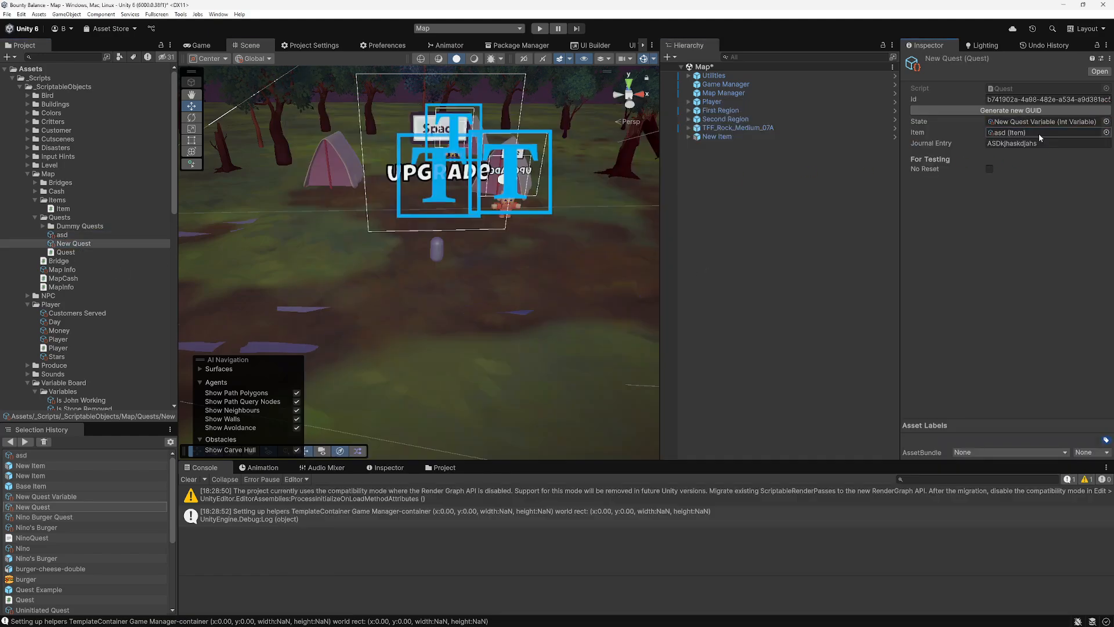
Step: Assign the asd item to the Item Controller of the New Item prefab in the Prefabs Map Items folder
{"action": "scroll", "coordinate": [94, 279], "scroll_direction": "down", "scroll_amount": 6}
{"action": "scroll", "coordinate": [73, 273], "scroll_direction": "up", "scroll_amount": 4}
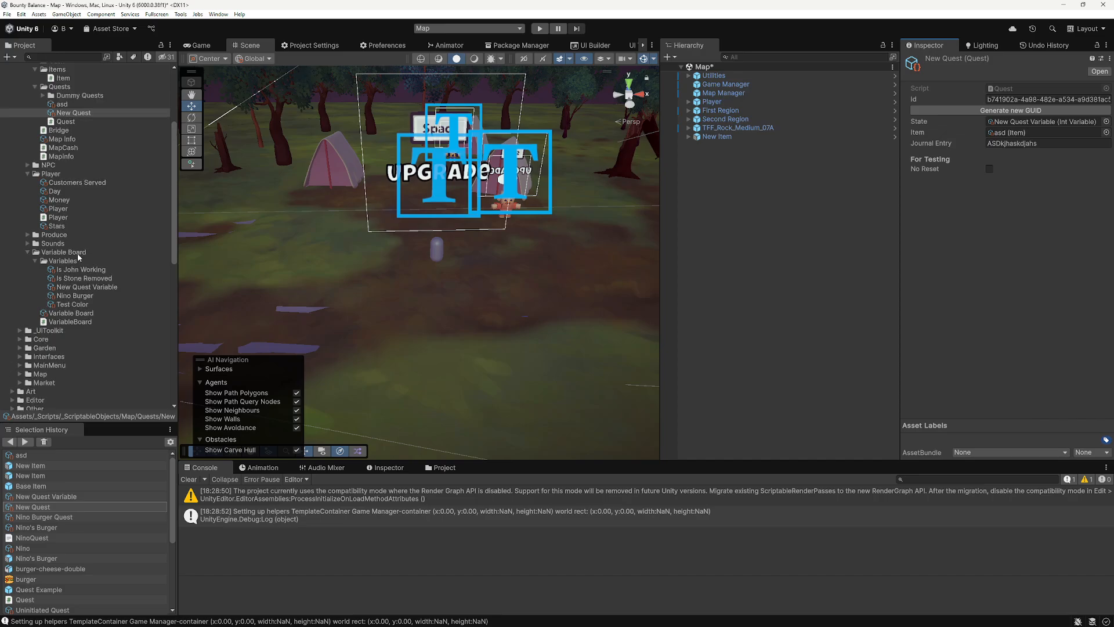
{"action": "scroll", "coordinate": [56, 186], "scroll_direction": "down", "scroll_amount": 12}
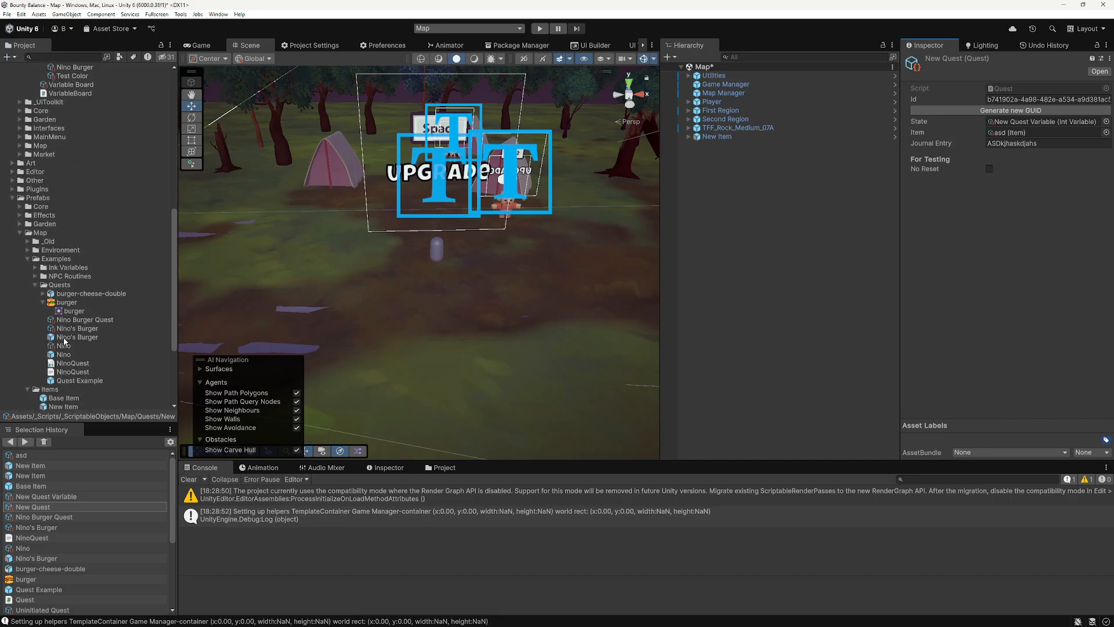
{"action": "scroll", "coordinate": [75, 358], "scroll_direction": "down", "scroll_amount": 5}
{"action": "left_click", "coordinate": [63, 275]}
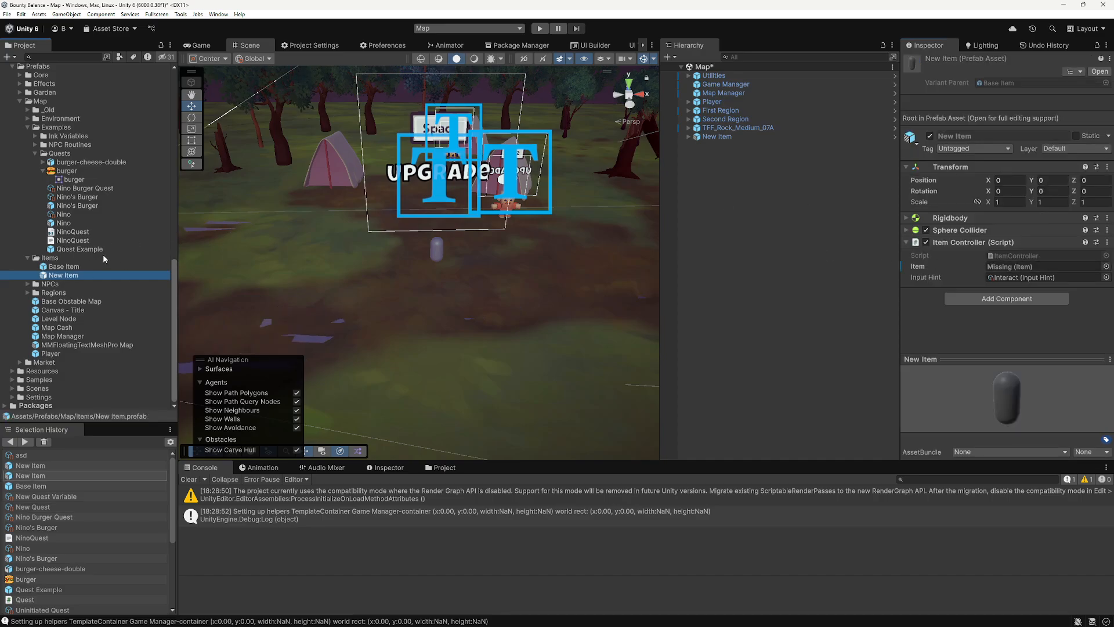
{"action": "scroll", "coordinate": [91, 259], "scroll_direction": "up", "scroll_amount": 15}
{"action": "left_click_drag", "start_coordinate": [69, 202], "coordinate": [1021, 266]}
{"action": "scroll", "coordinate": [129, 362], "scroll_direction": "down", "scroll_amount": 5}
{"action": "scroll", "coordinate": [129, 361], "scroll_direction": "down", "scroll_amount": 6}
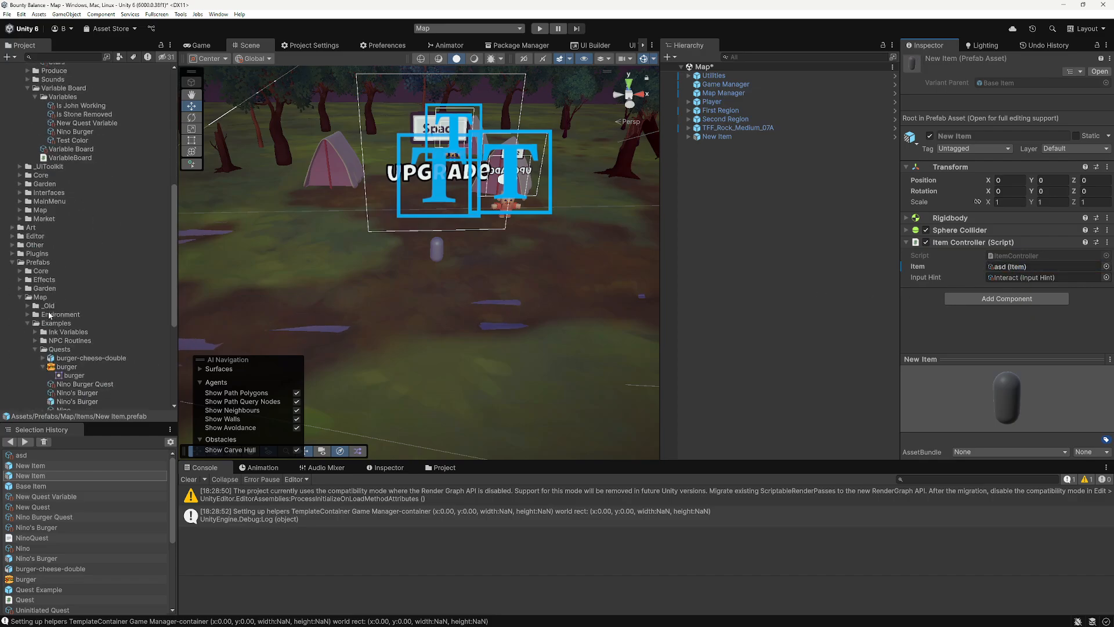
{"action": "scroll", "coordinate": [114, 360], "scroll_direction": "up", "scroll_amount": 4}
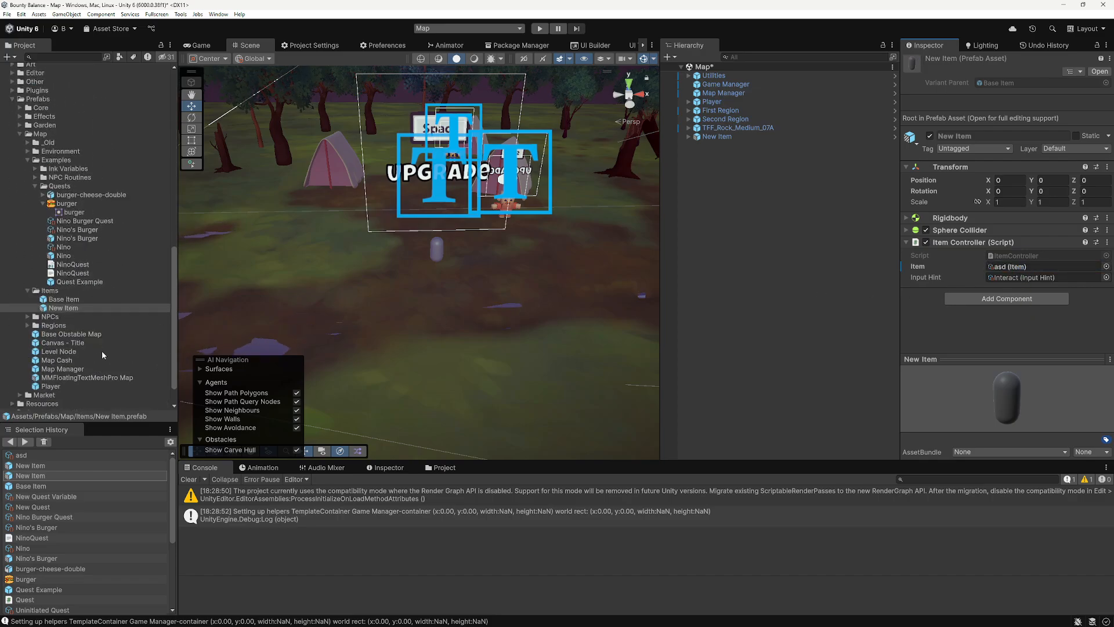
Step: Save the Map scene
{"action": "left_click", "coordinate": [717, 137]}
{"action": "left_click", "coordinate": [764, 276]}
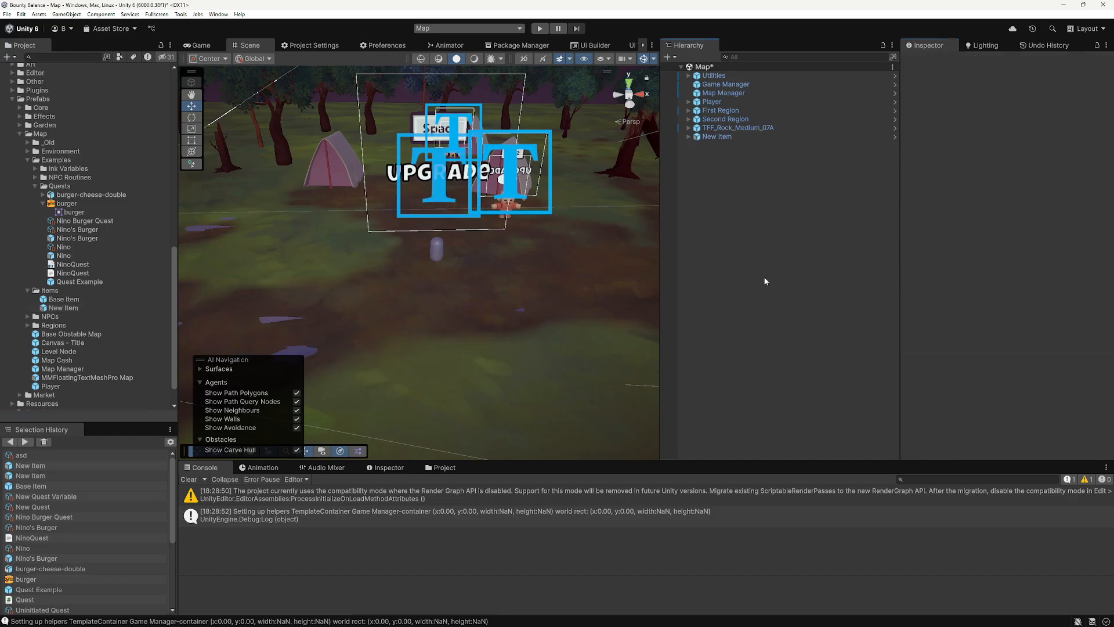
{"action": "key", "text": "ctrl+s"}
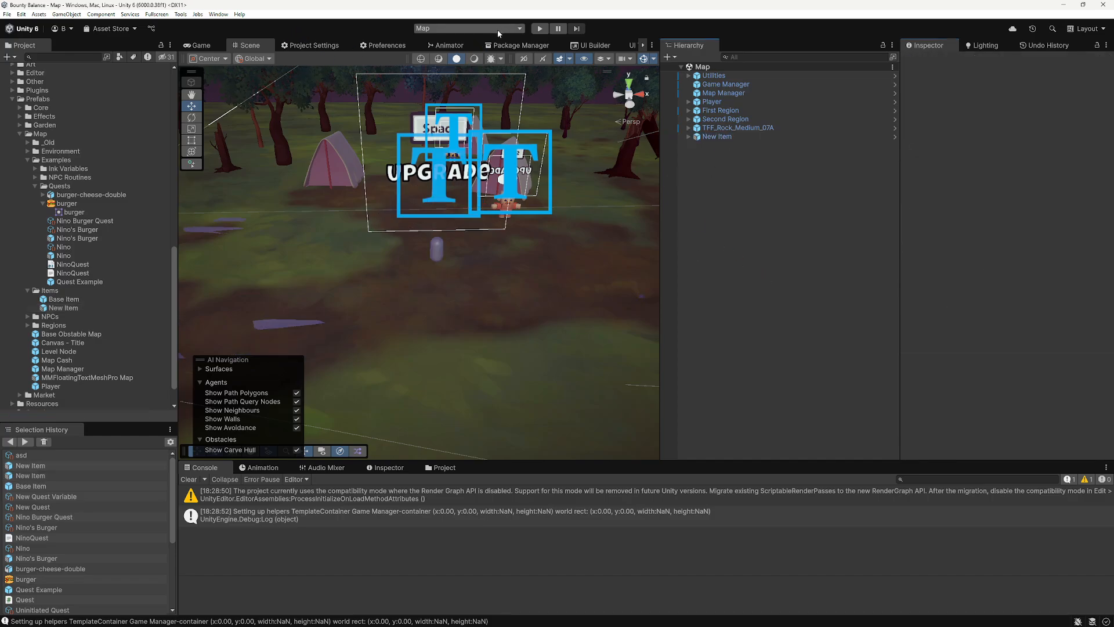
Step: Play-test the Map scene by collecting the asd item, check the quest journal, and stop the game
{"action": "left_click", "coordinate": [540, 28]}
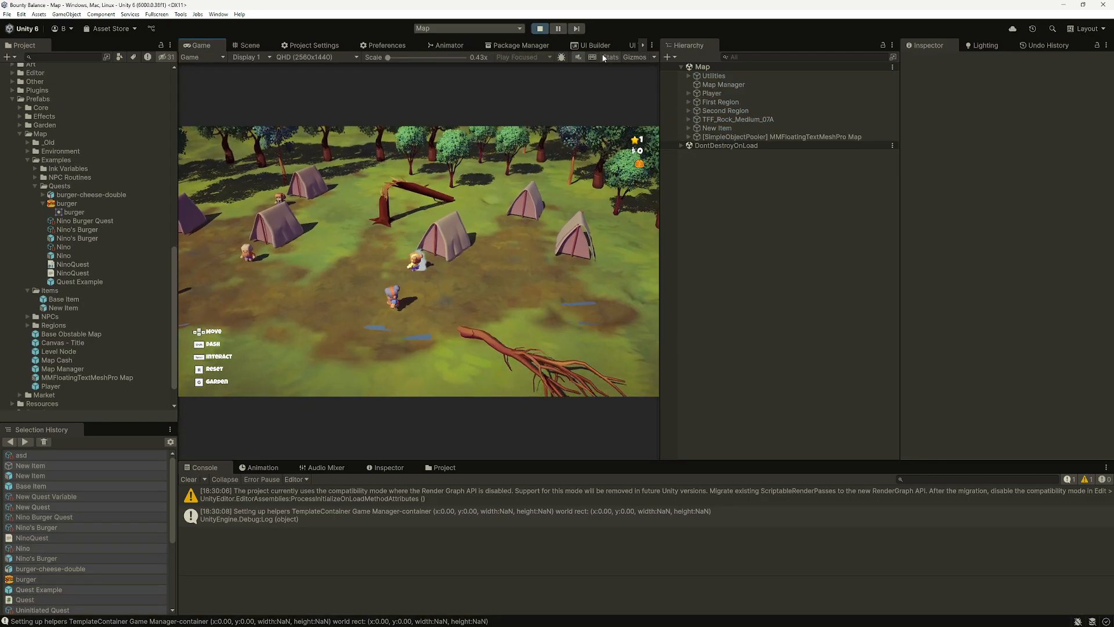
{"action": "key", "text": "a"}
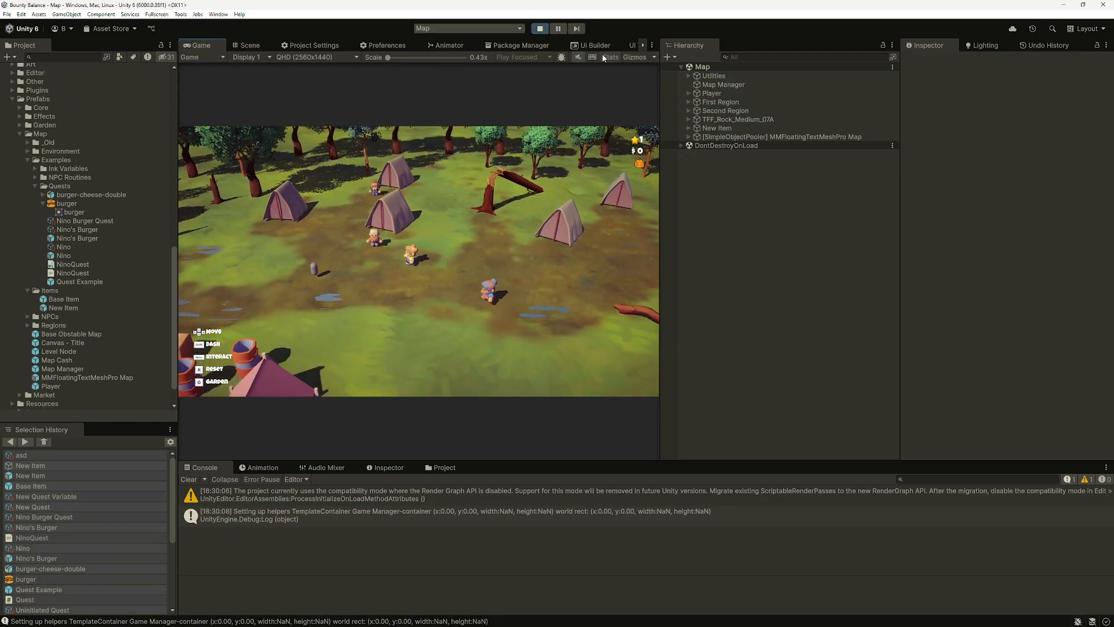
{"action": "key", "text": "space"}
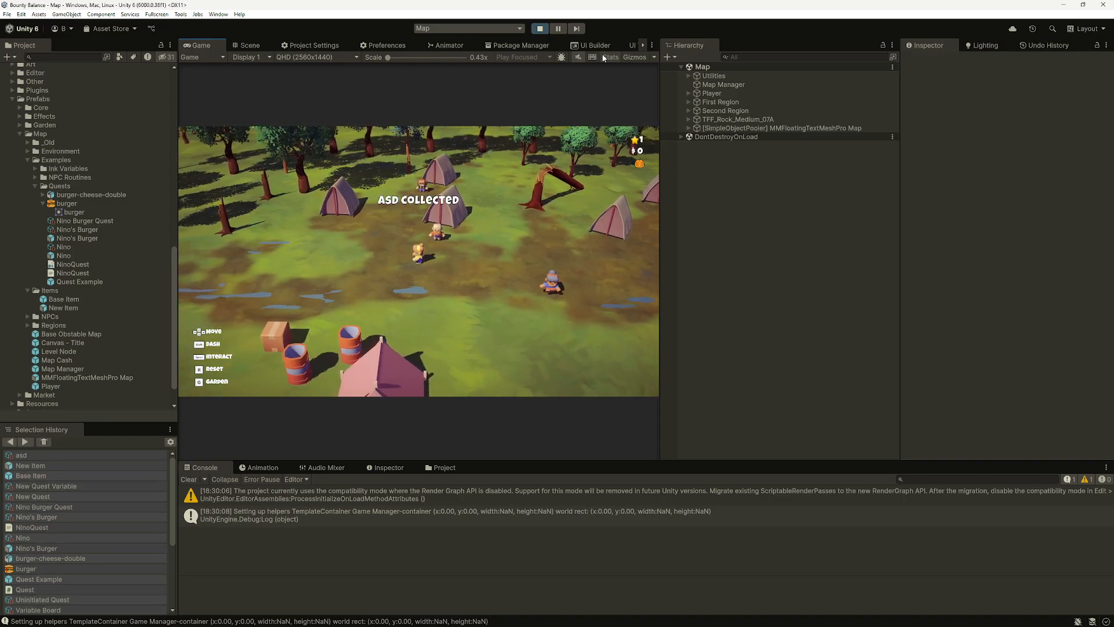
{"action": "key", "text": "d"}
{"action": "key", "text": "Tab"}
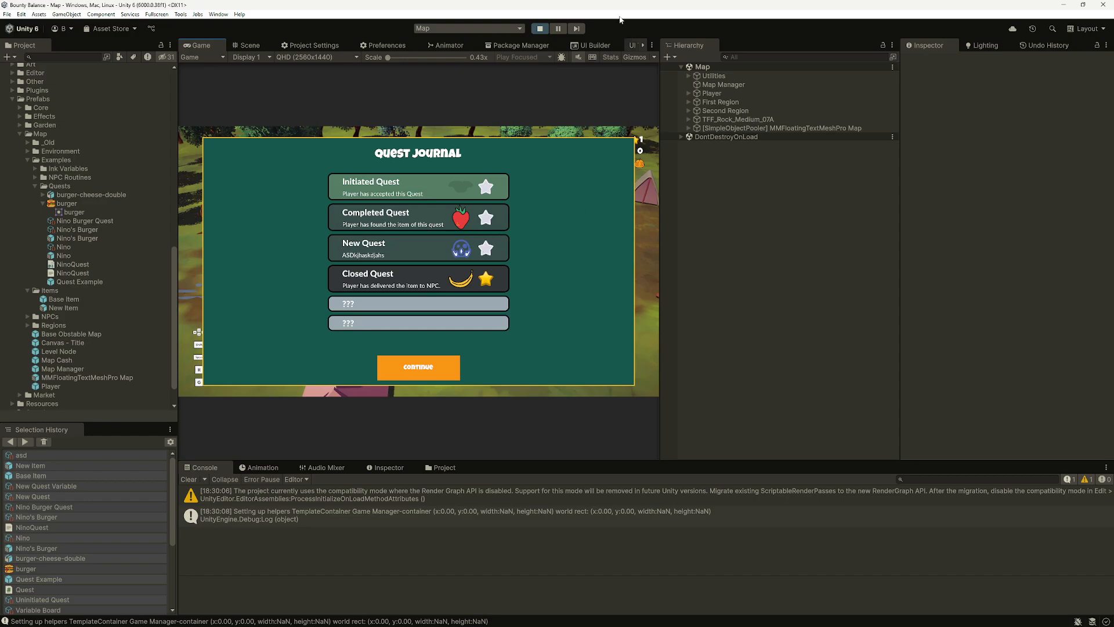
{"action": "left_click", "coordinate": [539, 29]}
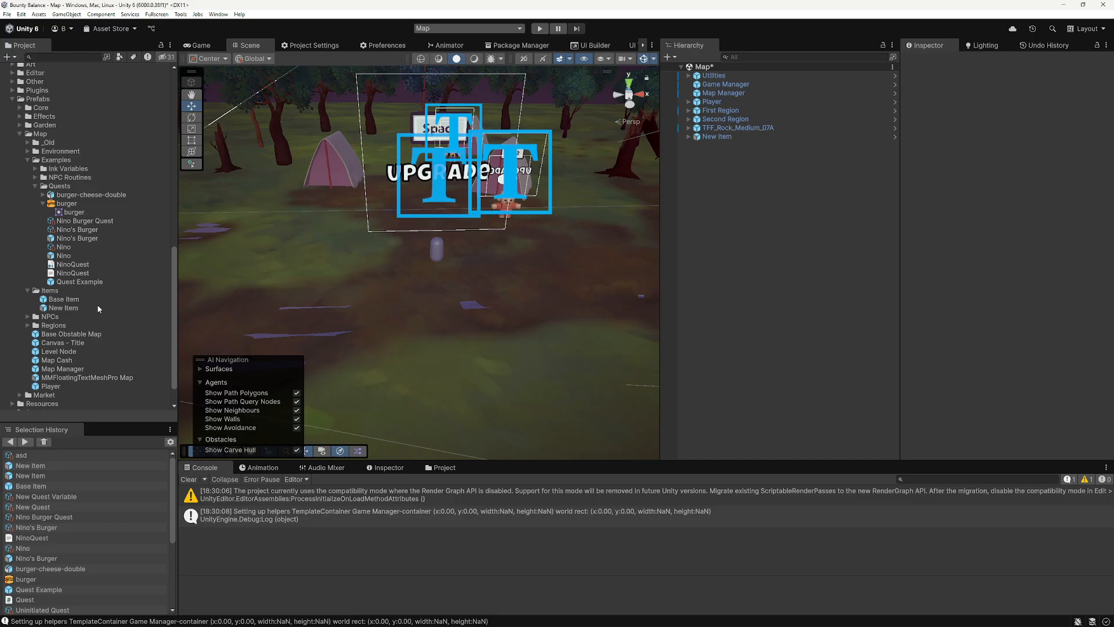
Step: Collapse the burger asset in the Examples Quests folder
{"action": "left_click", "coordinate": [42, 204]}
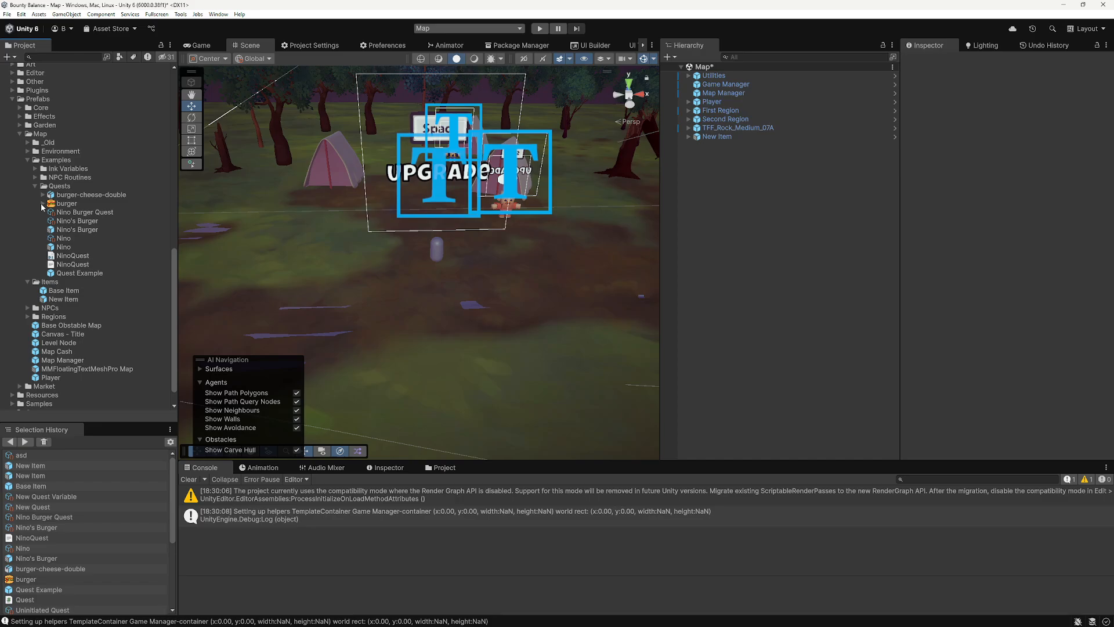